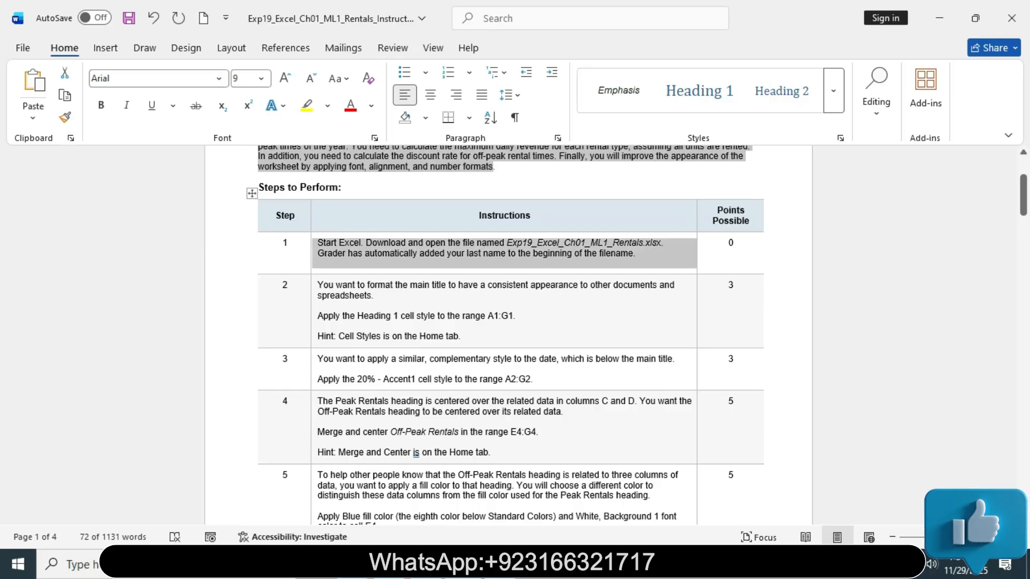
Format the step 1 instruction text as 14 pt bold with yellow highlighting and remove its trailing blank line
left_click(407, 268)
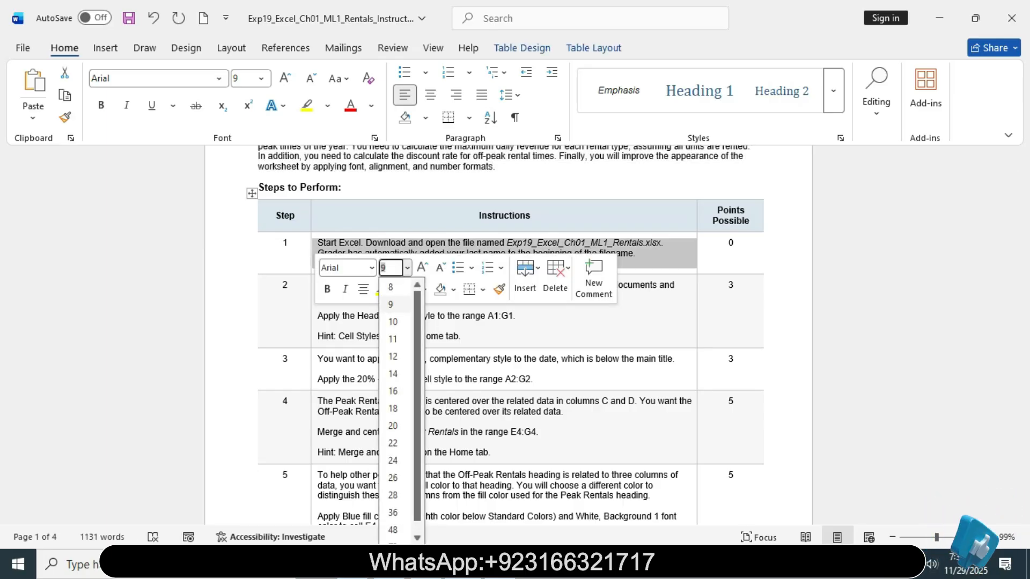
left_click(392, 374)
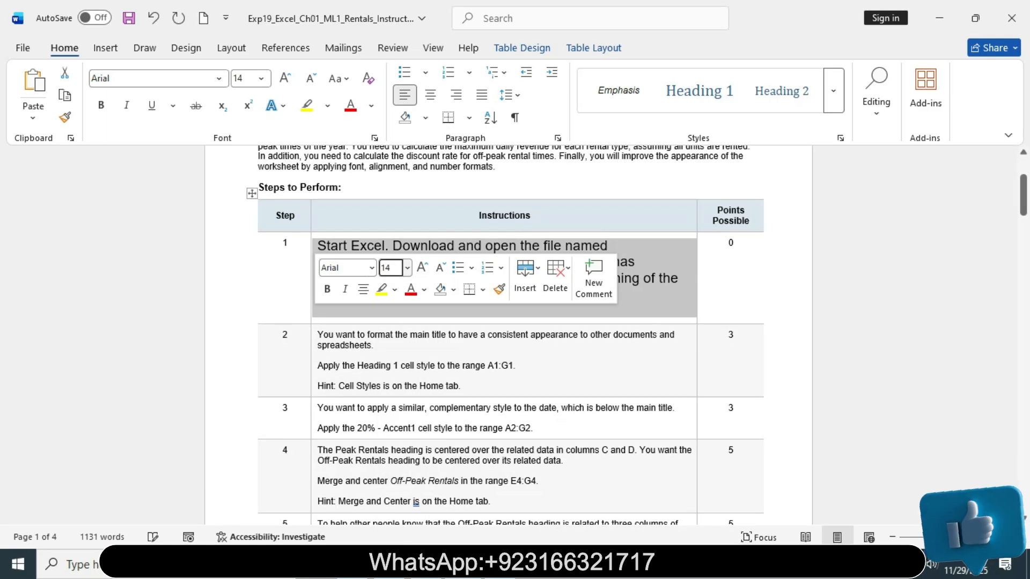
left_click(327, 289)
left_click(382, 290)
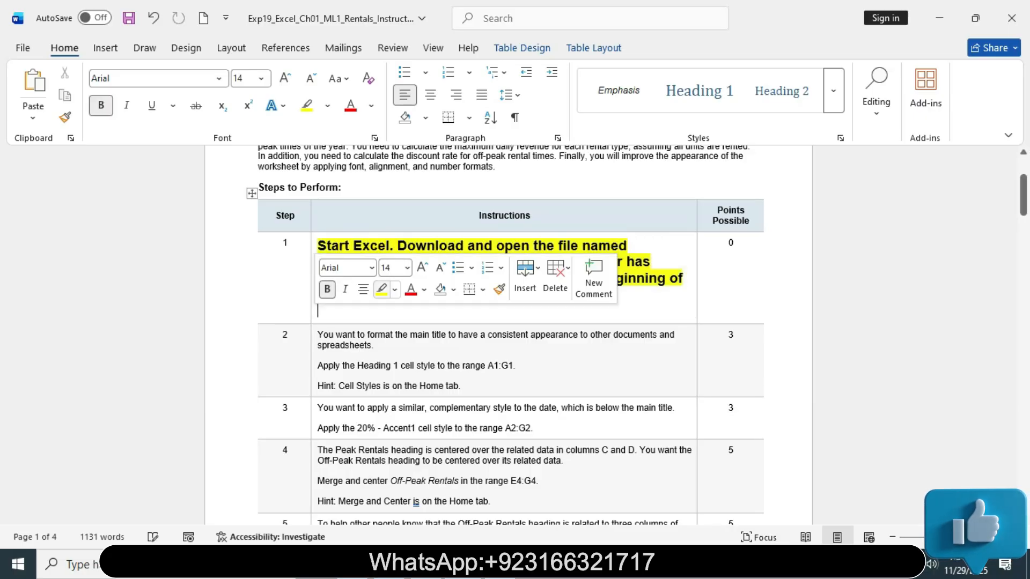
key("BackSpace")
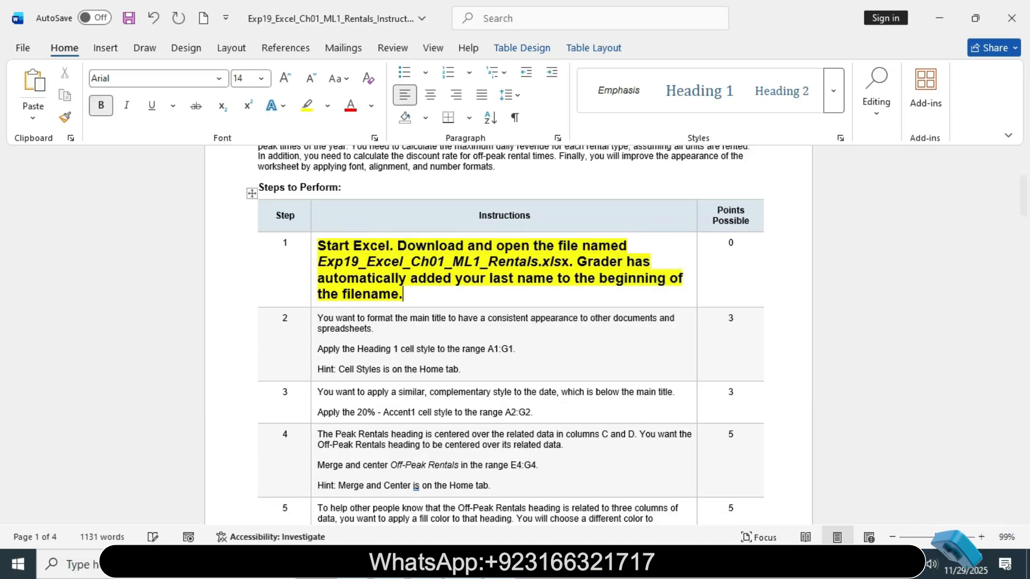
Review the file name required in step 1 and check it against the workbook open in Excel, returning to Word
left_click_drag(317, 246, 398, 294)
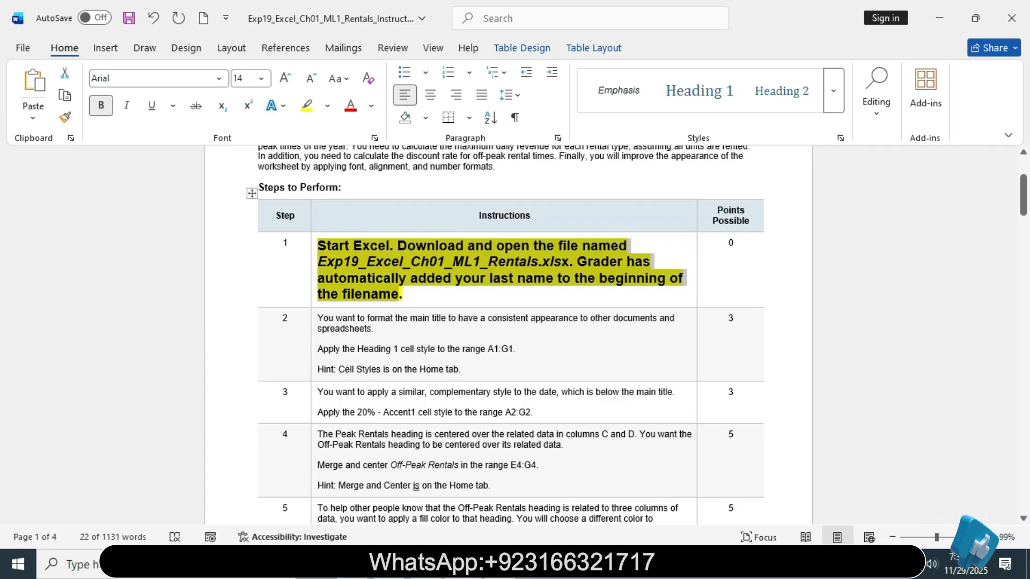
left_click(427, 279)
left_click_drag(317, 262, 578, 262)
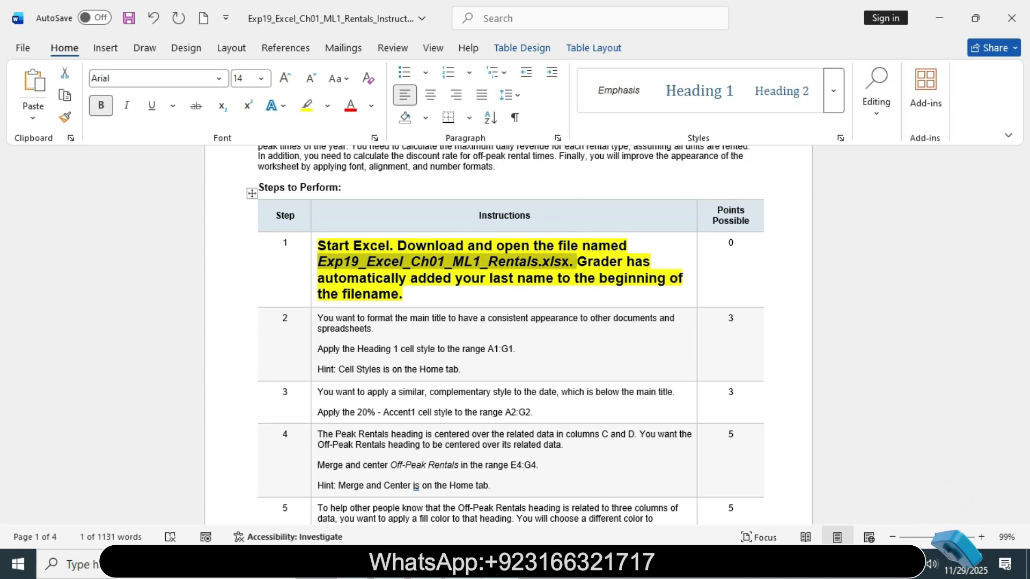
key("alt+Tab")
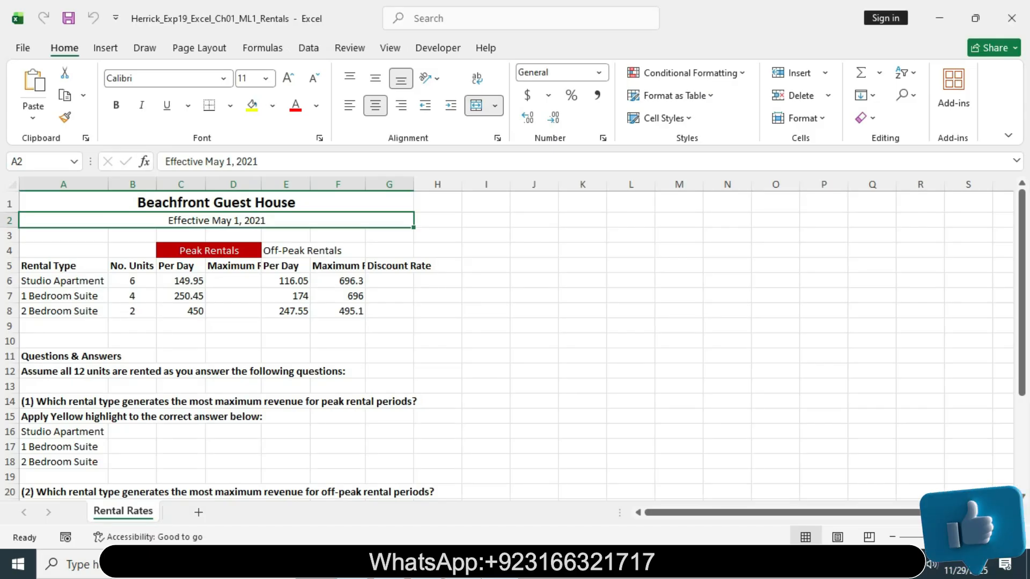
key("alt+Tab")
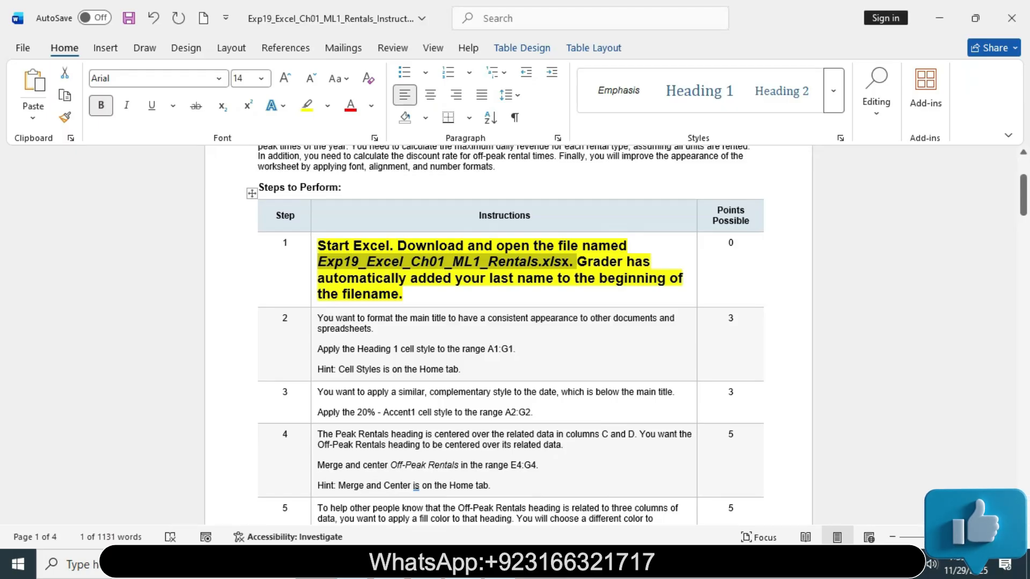
Mark the step 1 instruction as done with 11 pt non-bold text and light gray highlighting
left_click(315, 258)
left_click(406, 281)
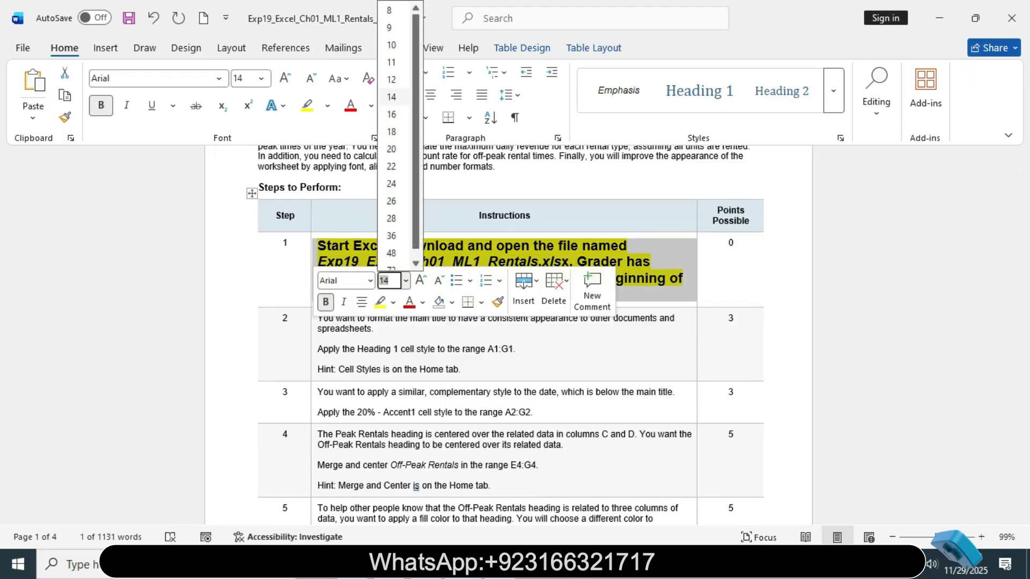
left_click(391, 62)
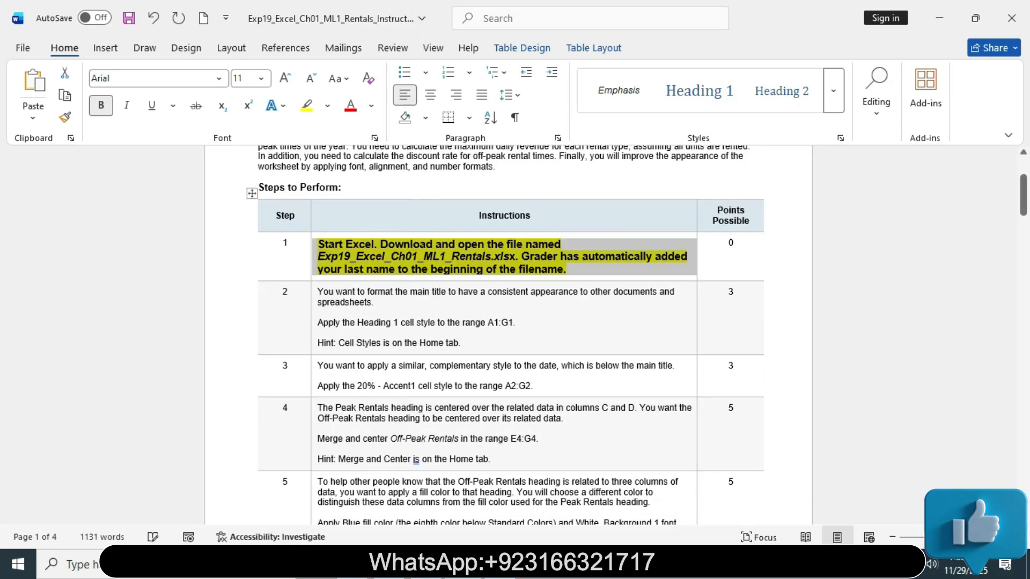
key("ctrl+b")
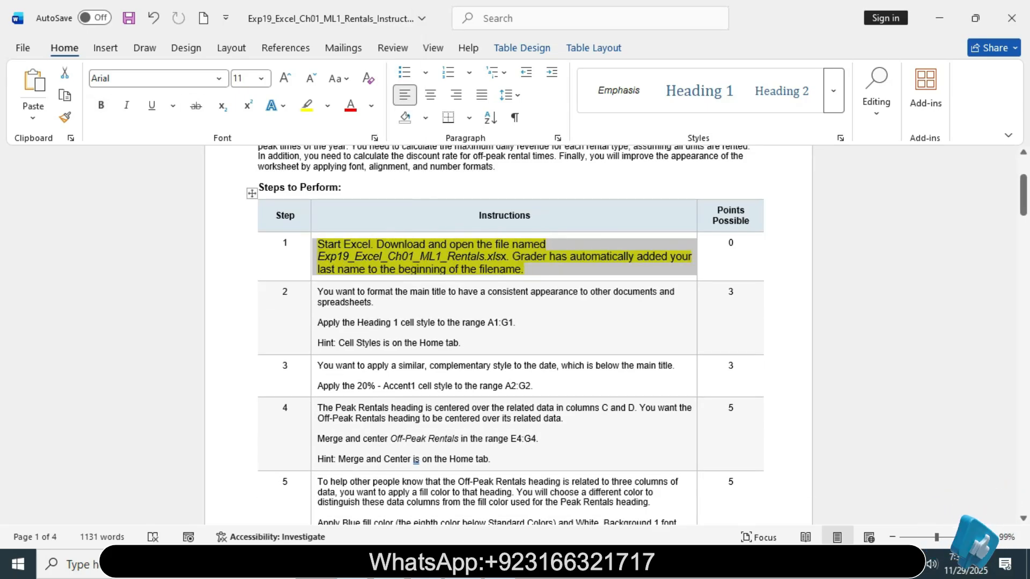
left_click(327, 106)
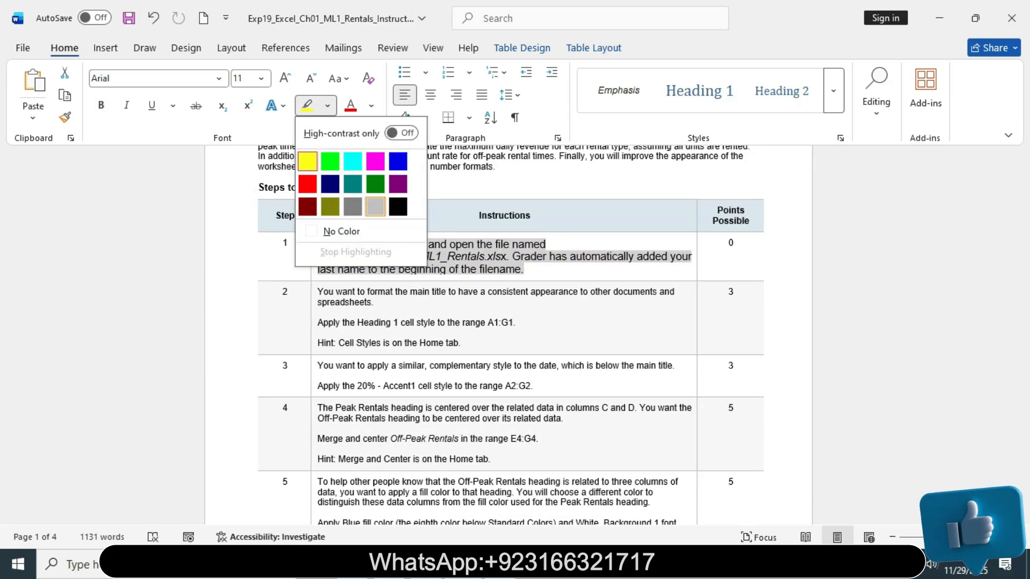
left_click(375, 206)
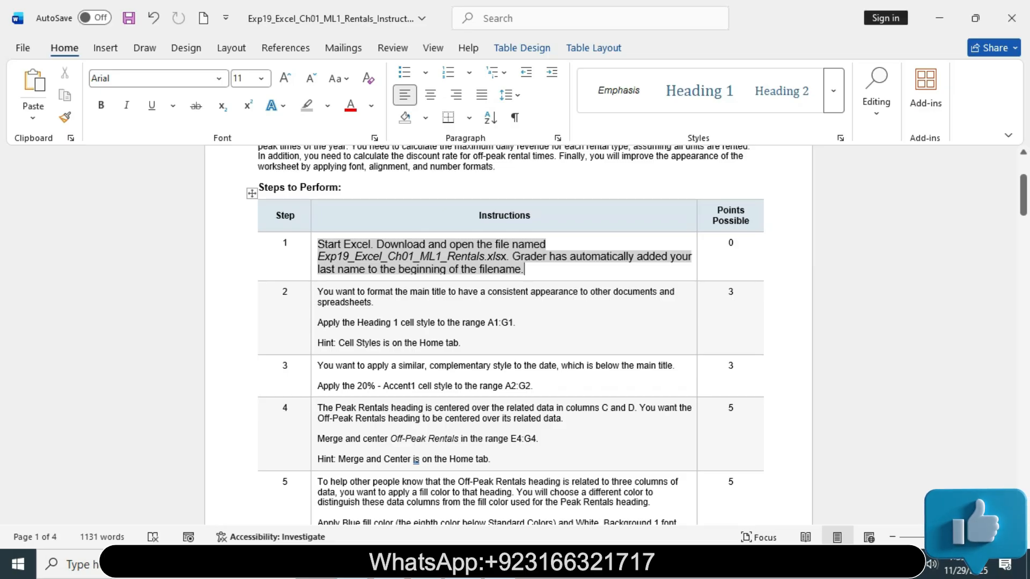
Format the step 2 instruction text as 14 pt bold with yellow highlighting
left_click(314, 293)
left_click(409, 246)
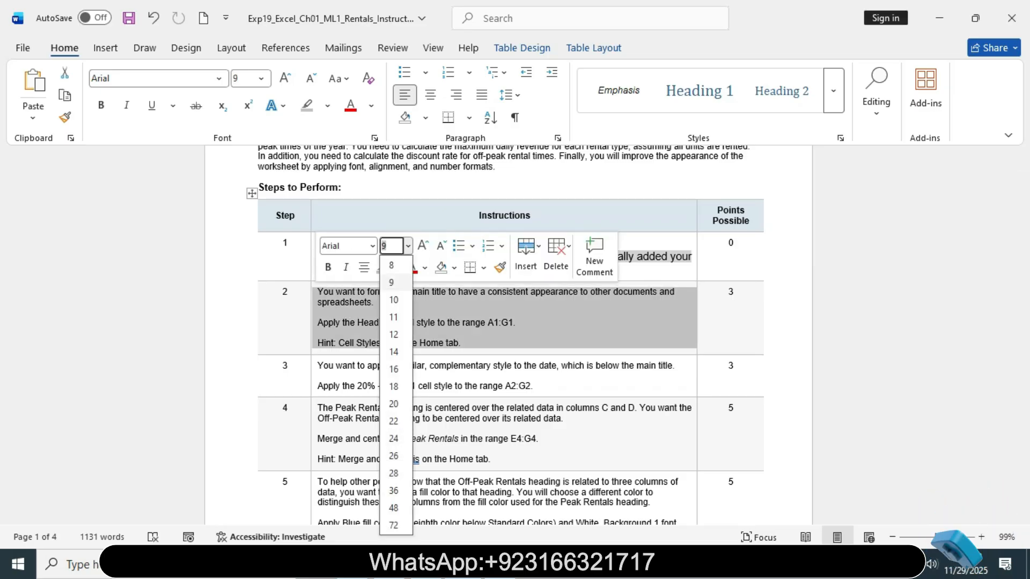
left_click(393, 352)
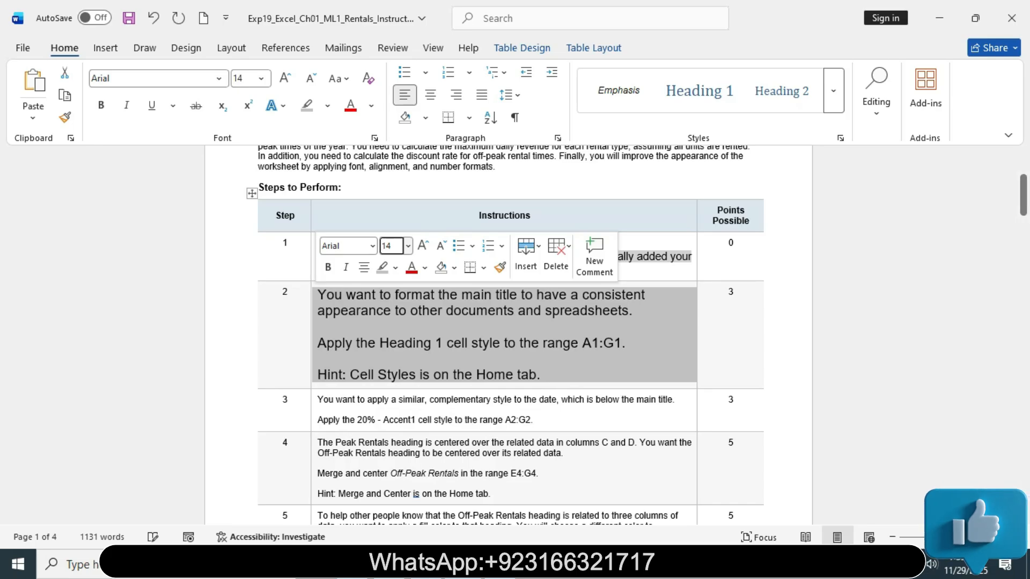
left_click(327, 267)
left_click(395, 267)
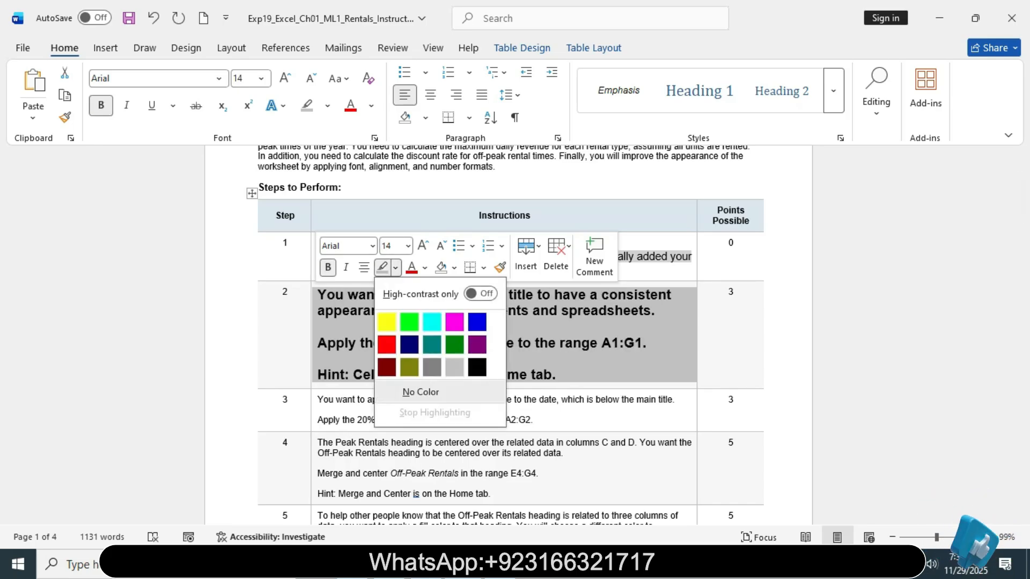
left_click(386, 322)
left_click(322, 326)
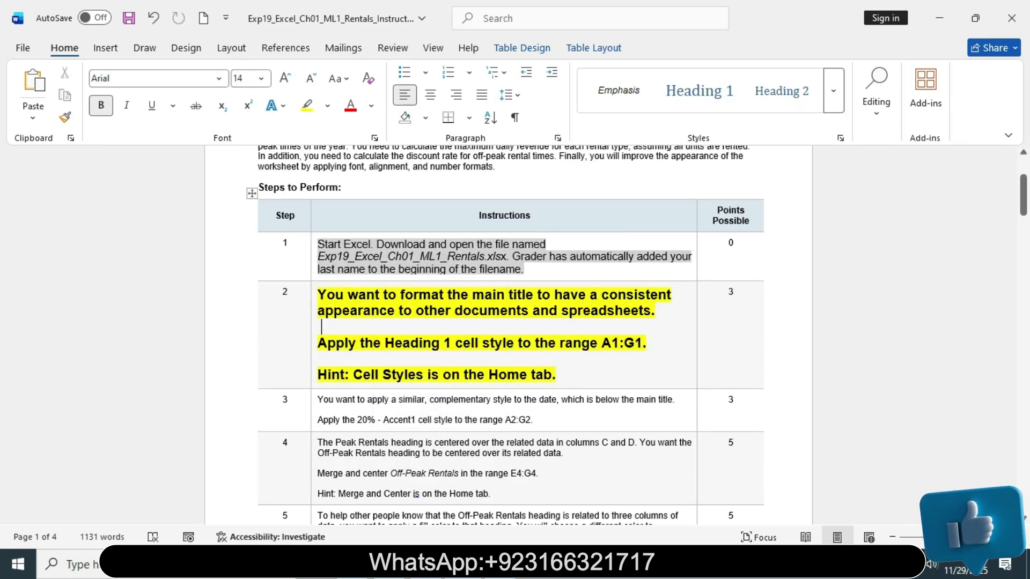
Read the step 2 instruction and copy its range reference A1:G1
left_click_drag(317, 294, 654, 311)
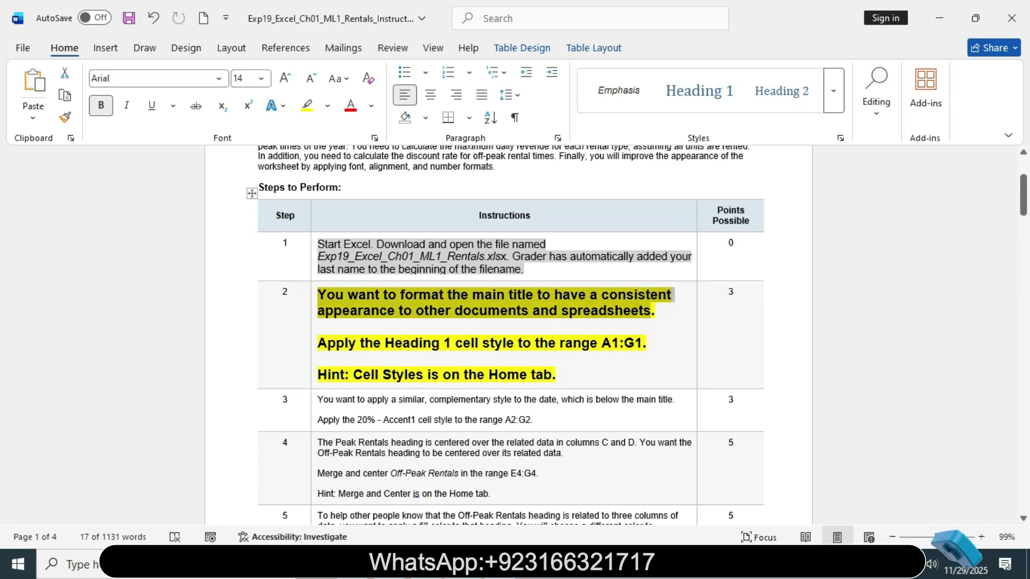
left_click_drag(317, 343, 646, 343)
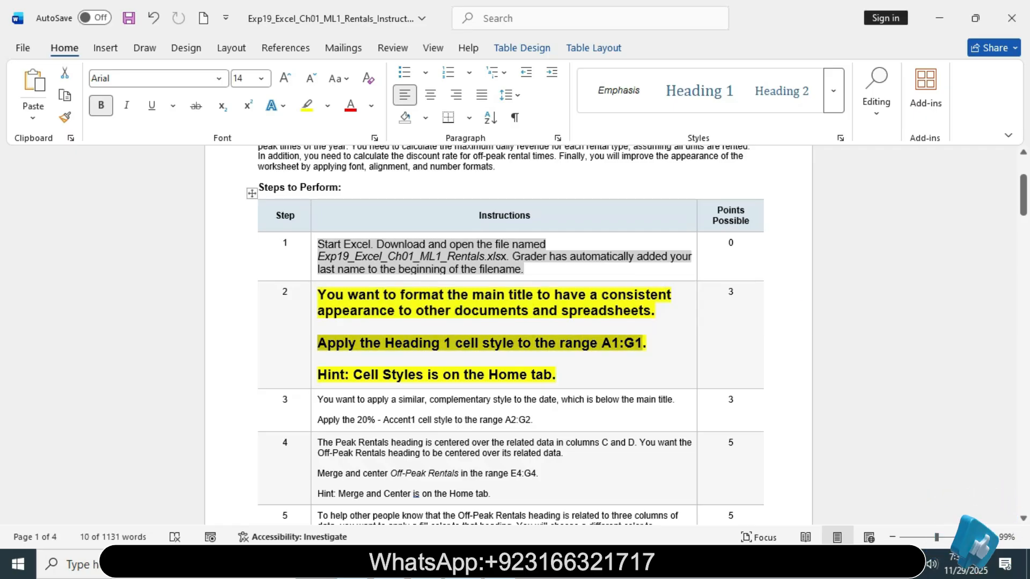
left_click(452, 343)
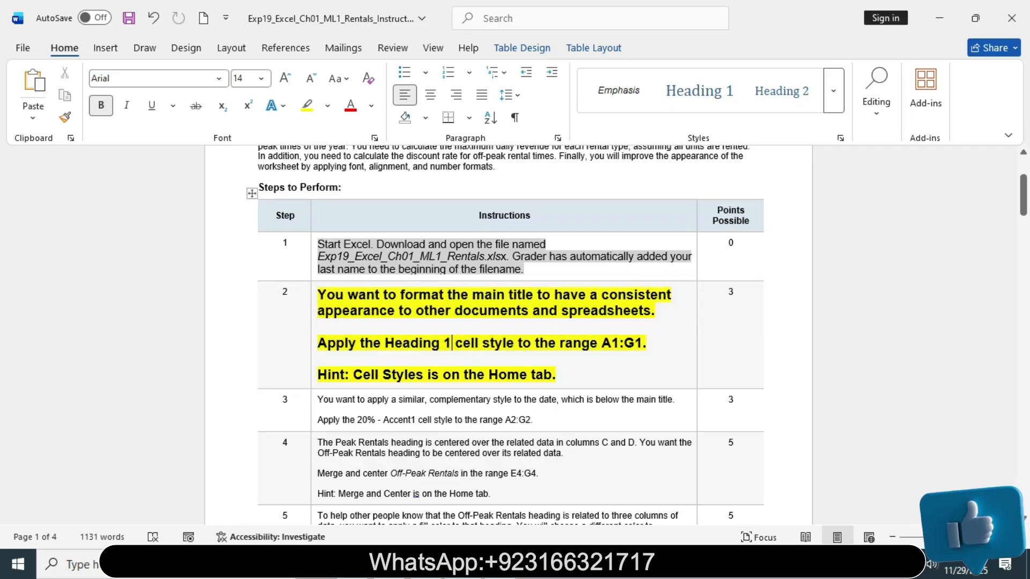
left_click_drag(601, 343, 642, 343)
key("ctrl+c")
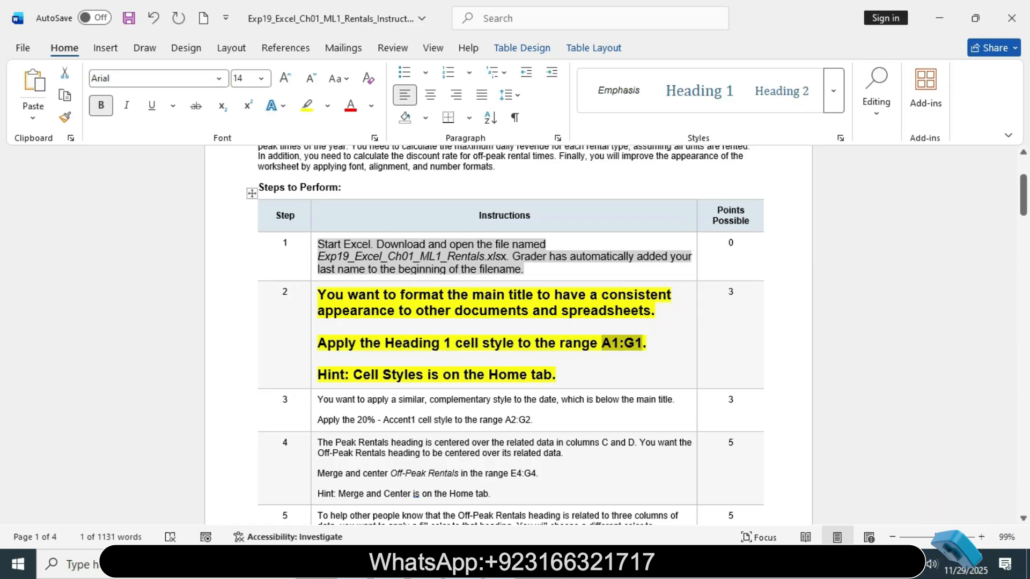
Switch to the Excel workbook, select the range A1:G1 and apply the Heading 1 cell style to it
key("alt+Tab")
left_click(44, 162)
key("ctrl+v")
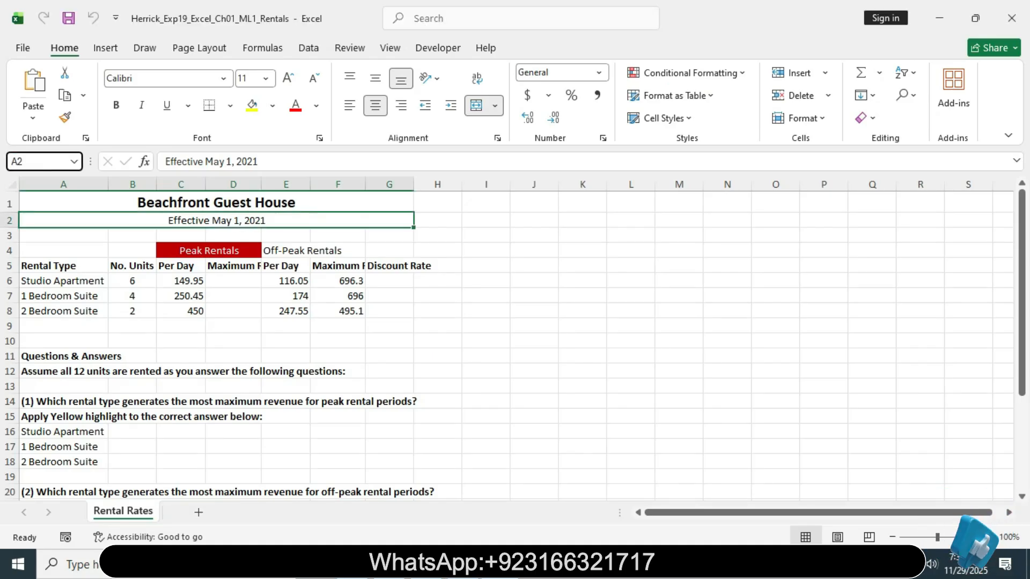
key("Return")
key("alt+Tab")
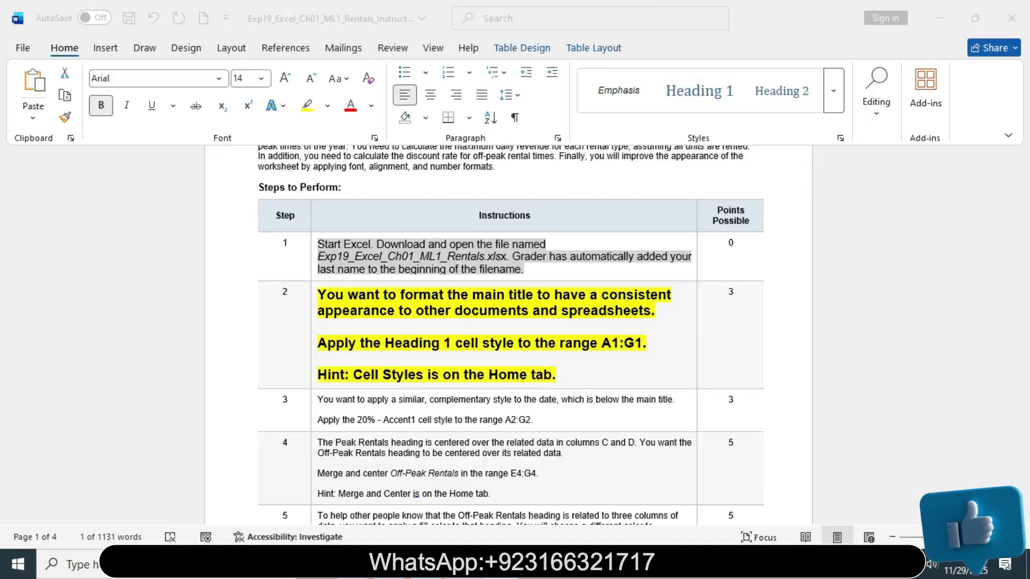
left_click_drag(318, 343, 559, 343)
key("alt+Tab")
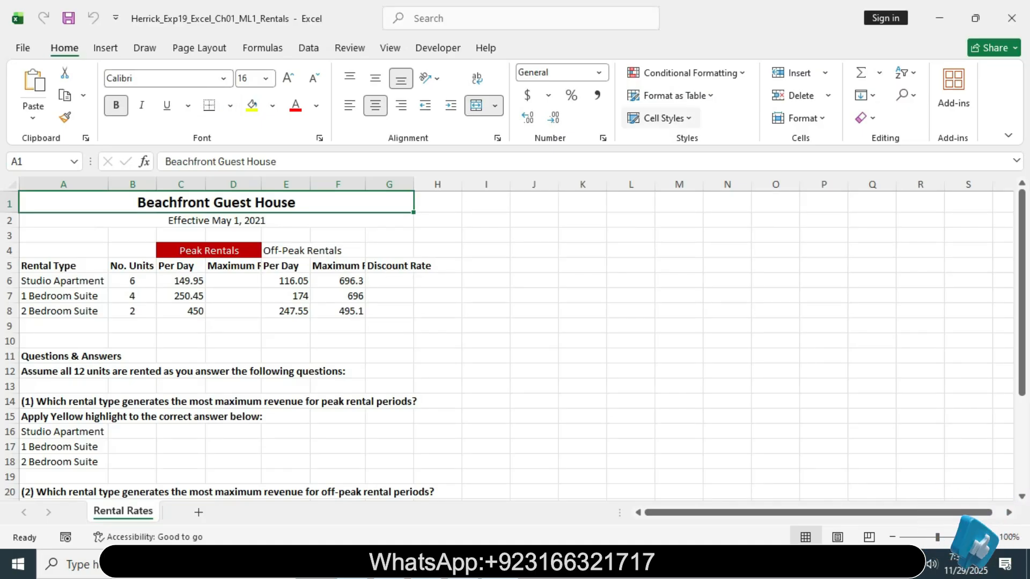
left_click(660, 118)
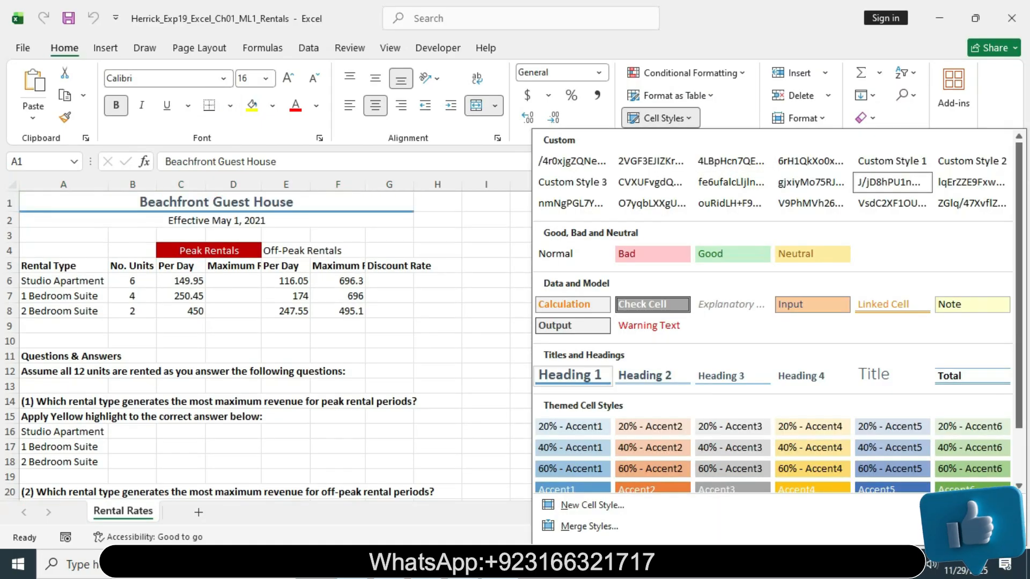
left_click(569, 375)
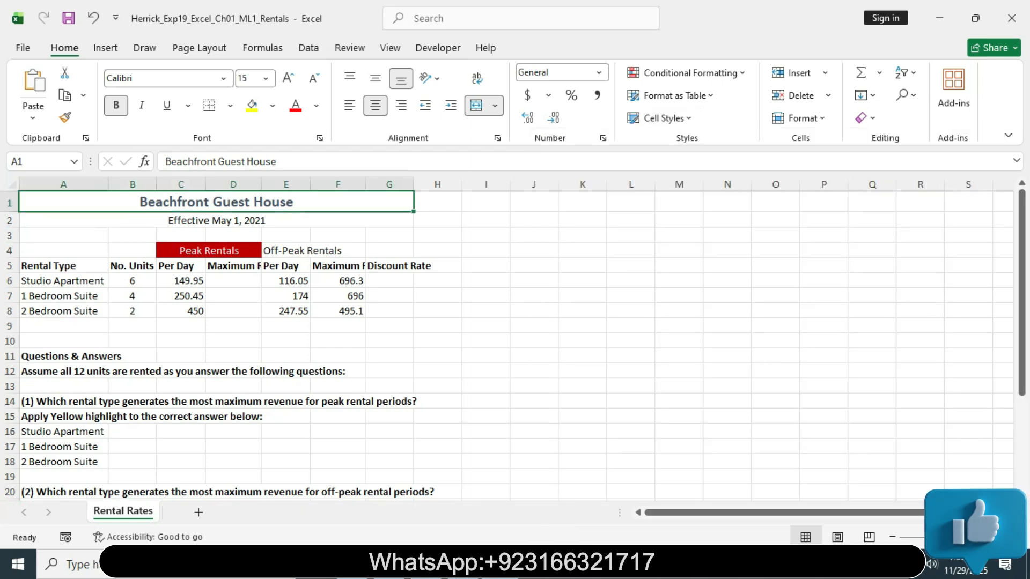
Return to Word and mark the step 2 instruction as done with 11 pt non-bold text and light gray highlighting
key("alt+Tab")
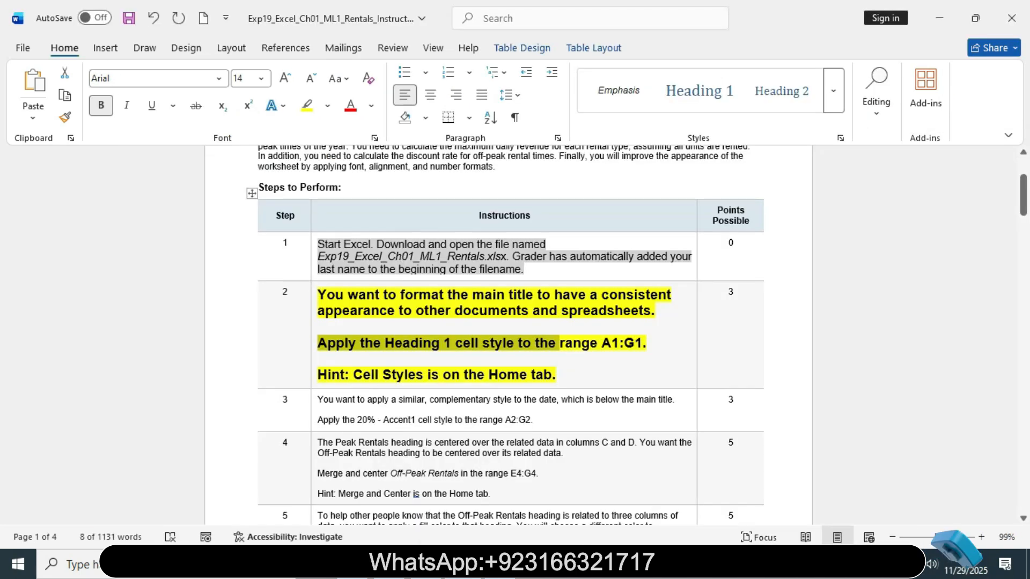
left_click_drag(559, 343, 647, 370)
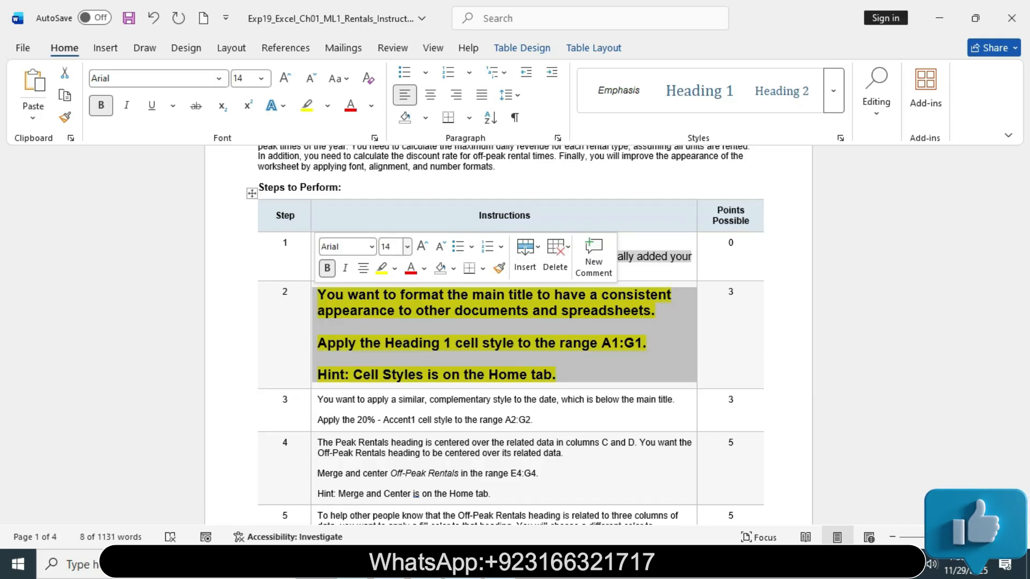
left_click(407, 247)
left_click(394, 320)
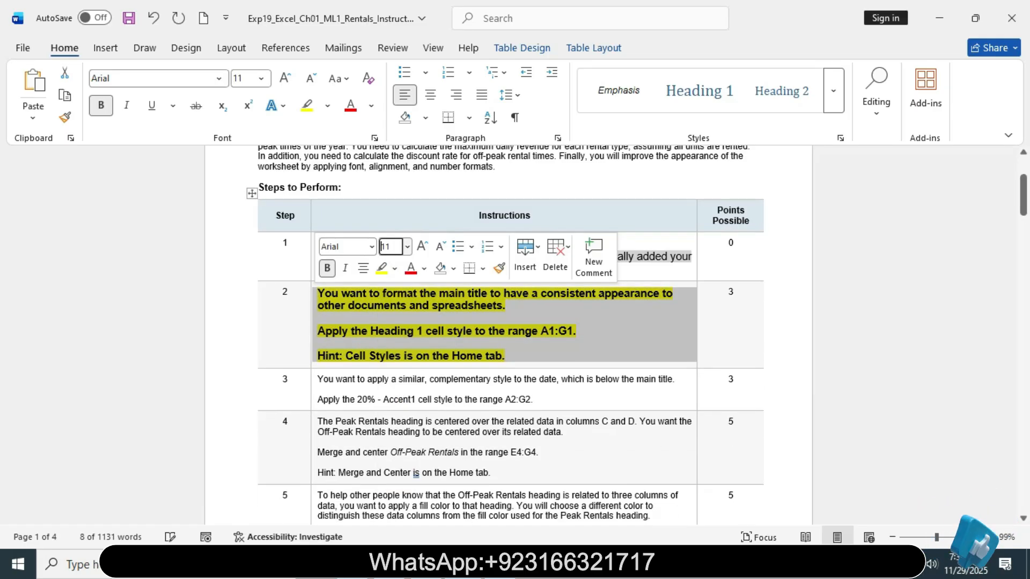
left_click(326, 267)
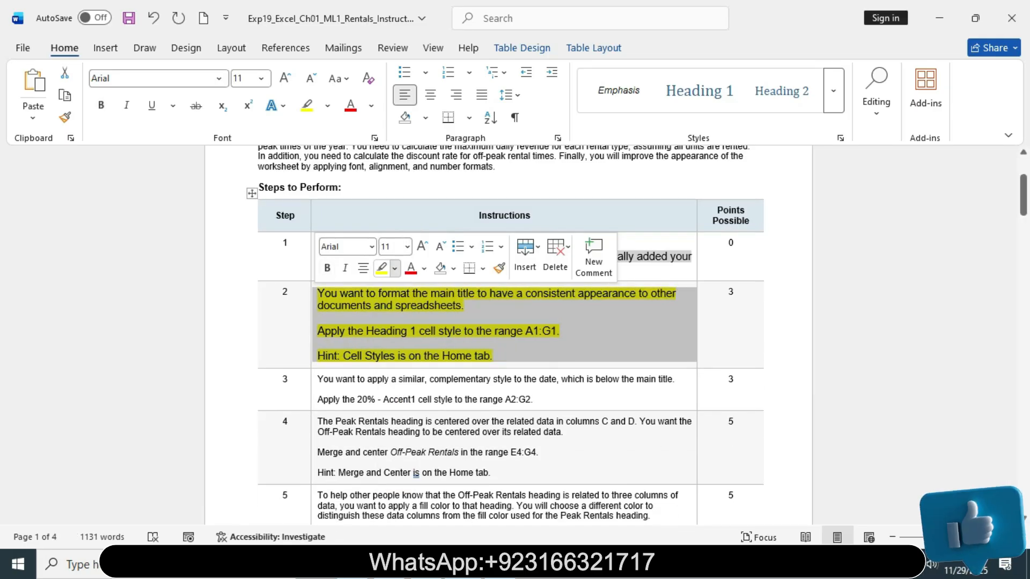
left_click(394, 268)
left_click(420, 392)
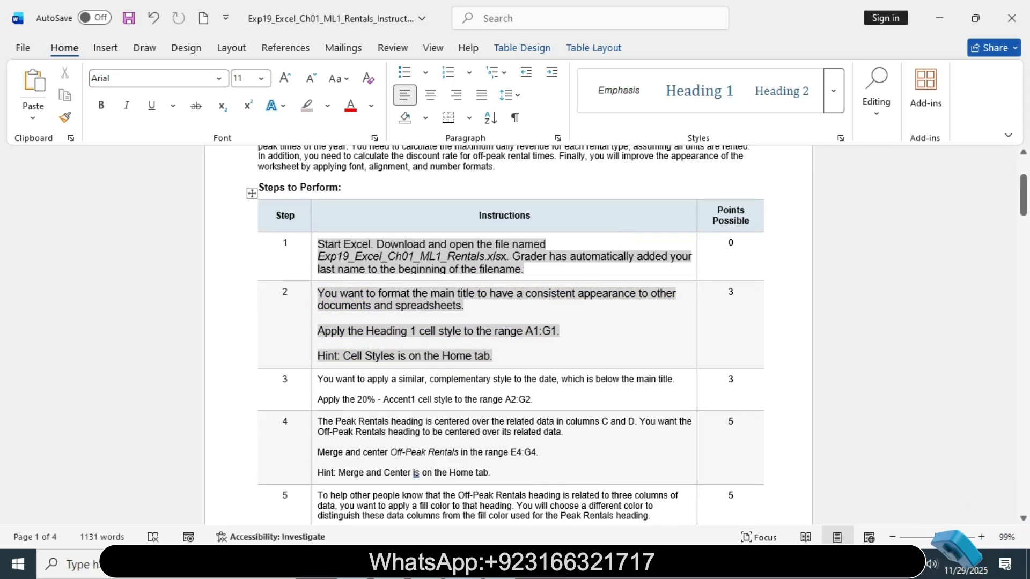
Format the step 3 instruction text as 14 pt bold with yellow highlighting
left_click(314, 383)
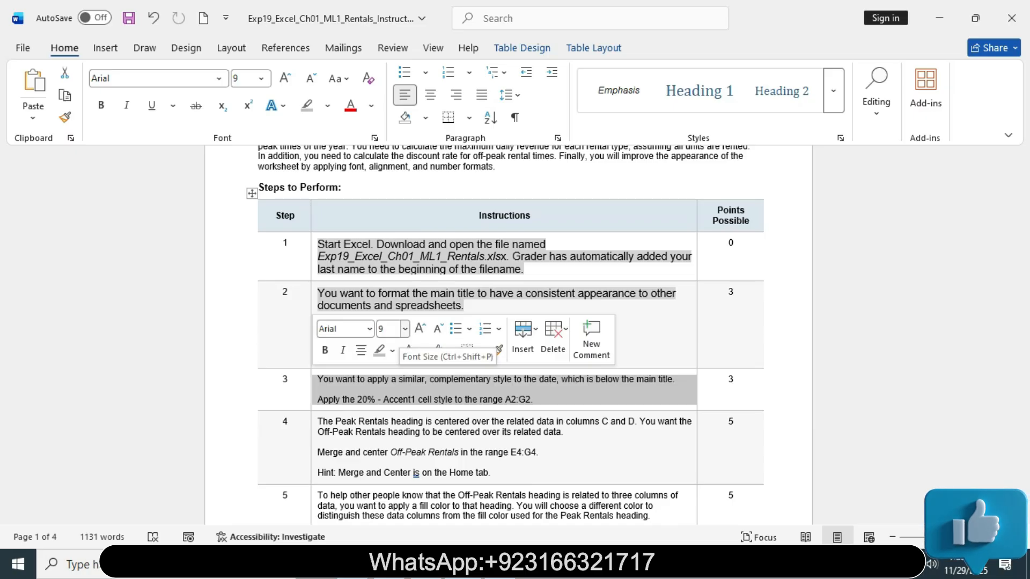
left_click(405, 329)
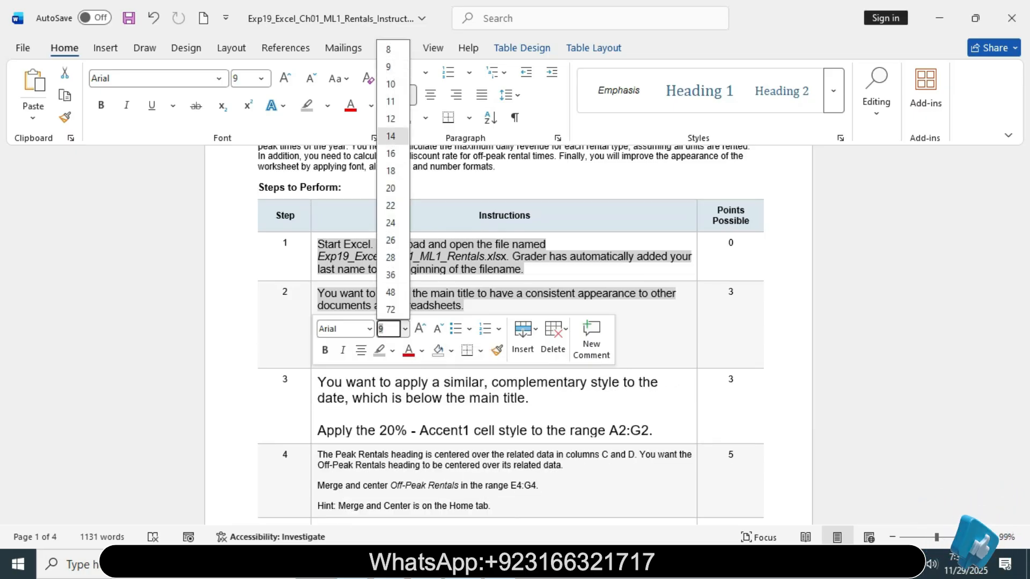
left_click(391, 136)
key("ctrl+b")
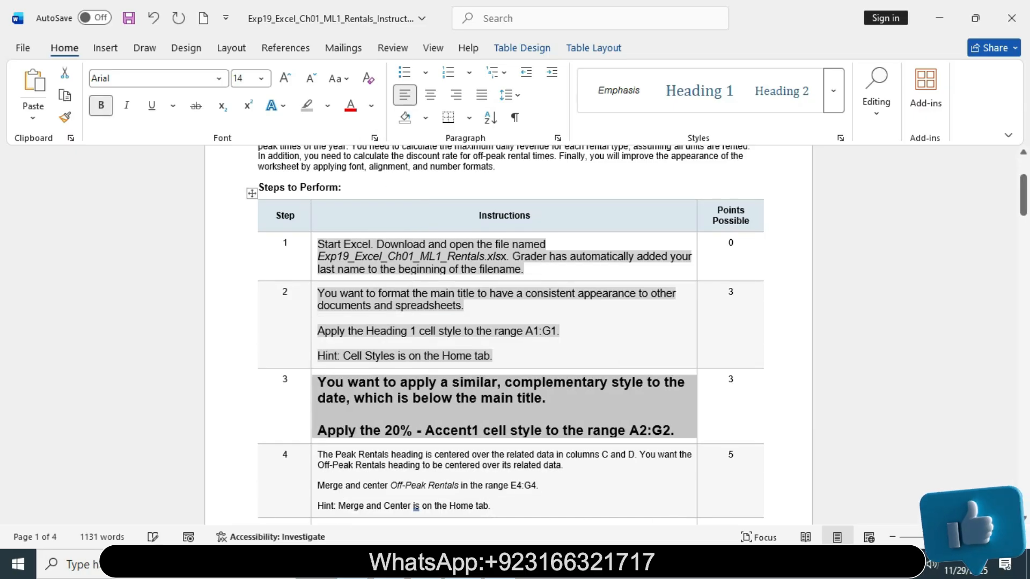
left_click(327, 106)
left_click(308, 161)
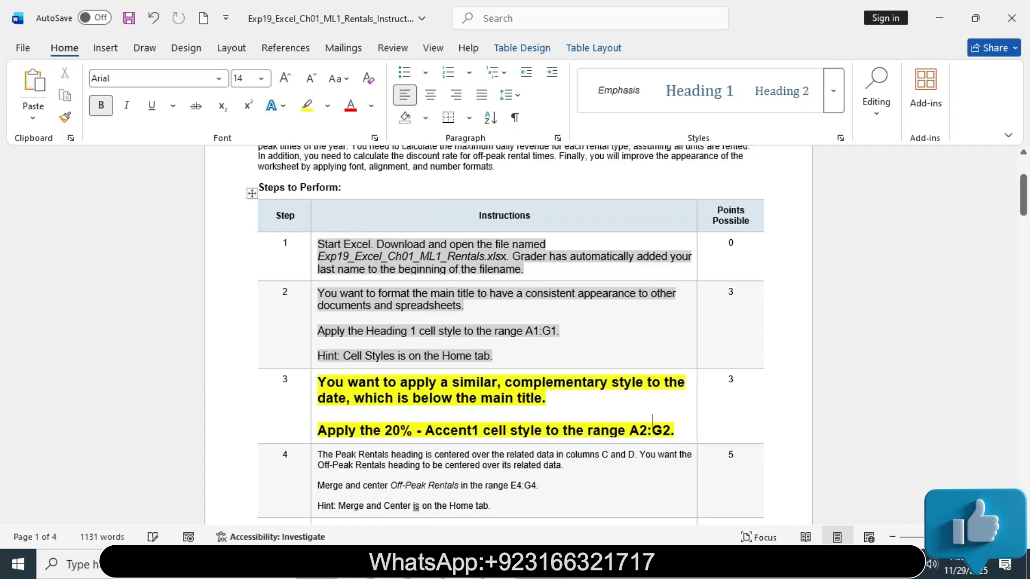
Read the step 3 instruction and copy its range reference A2:G2
left_click_drag(1023, 195, 1023, 207)
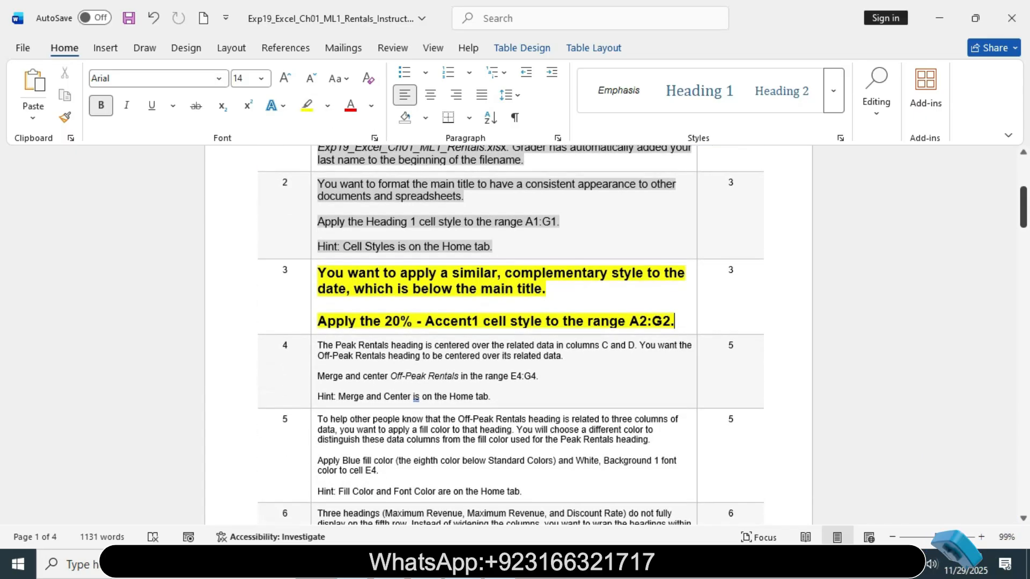
left_click_drag(317, 273, 547, 289)
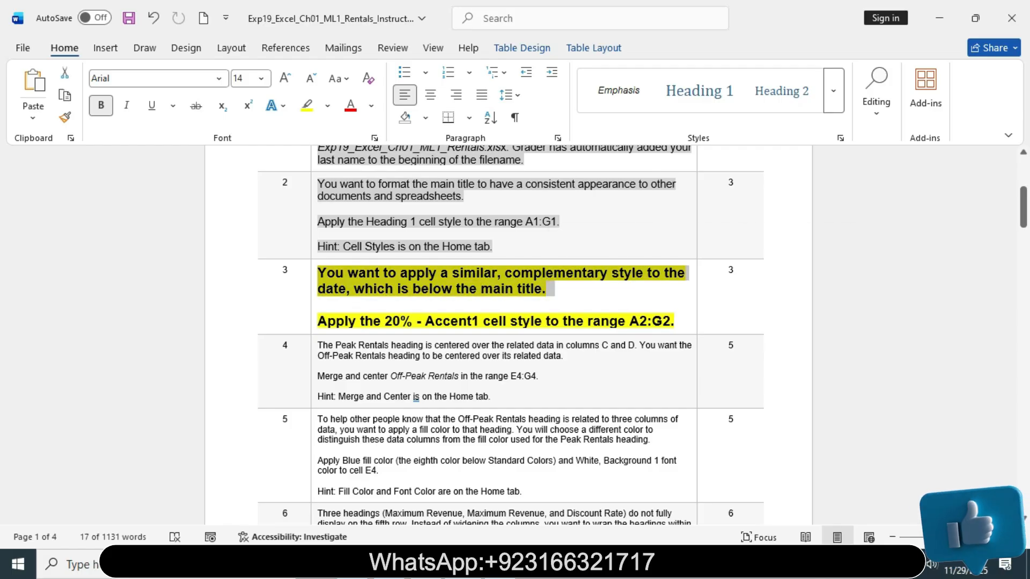
left_click_drag(317, 321, 674, 321)
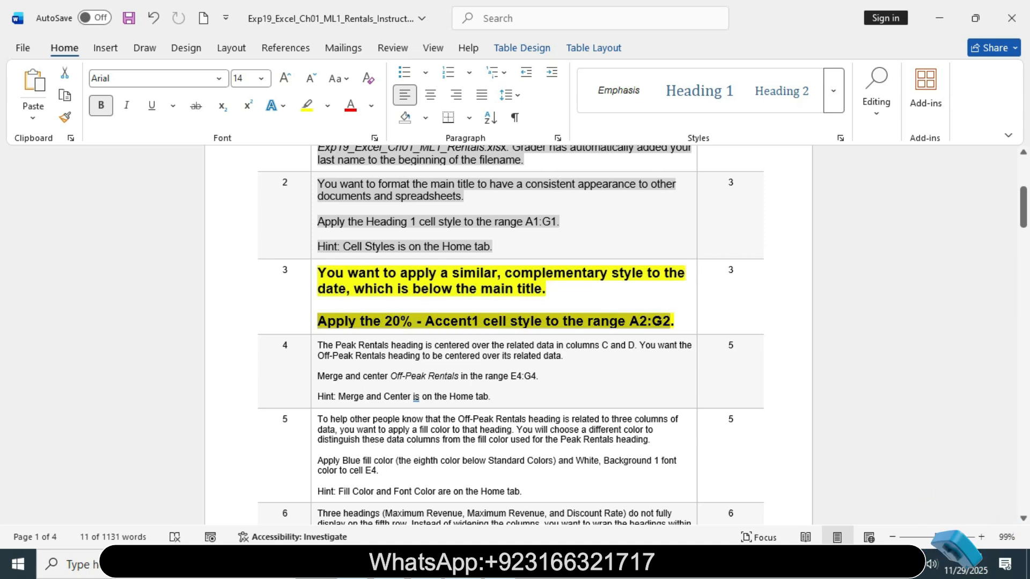
left_click(503, 320)
left_click_drag(630, 321, 670, 321)
key("ctrl+c")
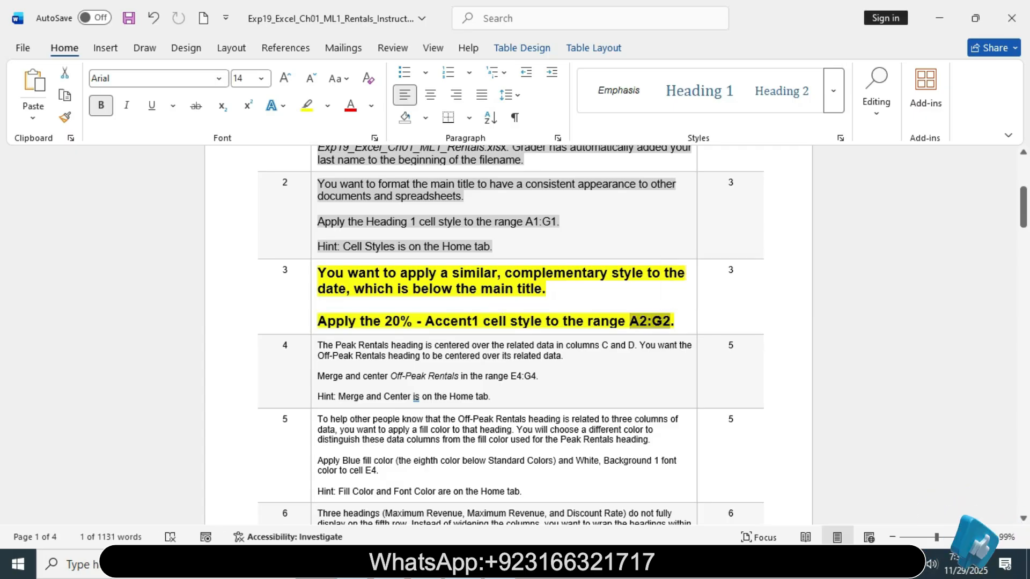
Switch to the Excel workbook and select the range A2:G2
key("alt+Tab")
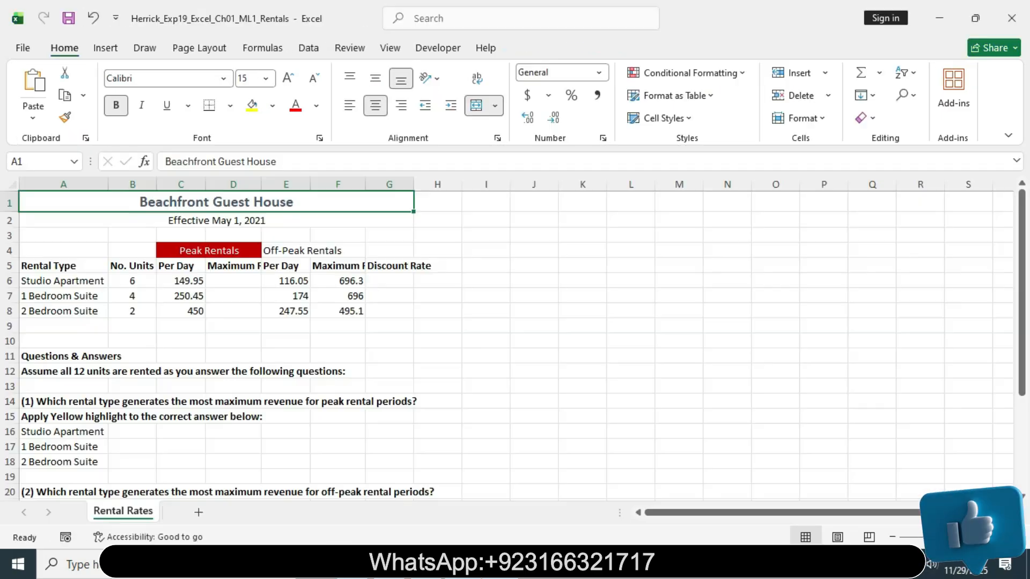
left_click(43, 162)
key("ctrl+v")
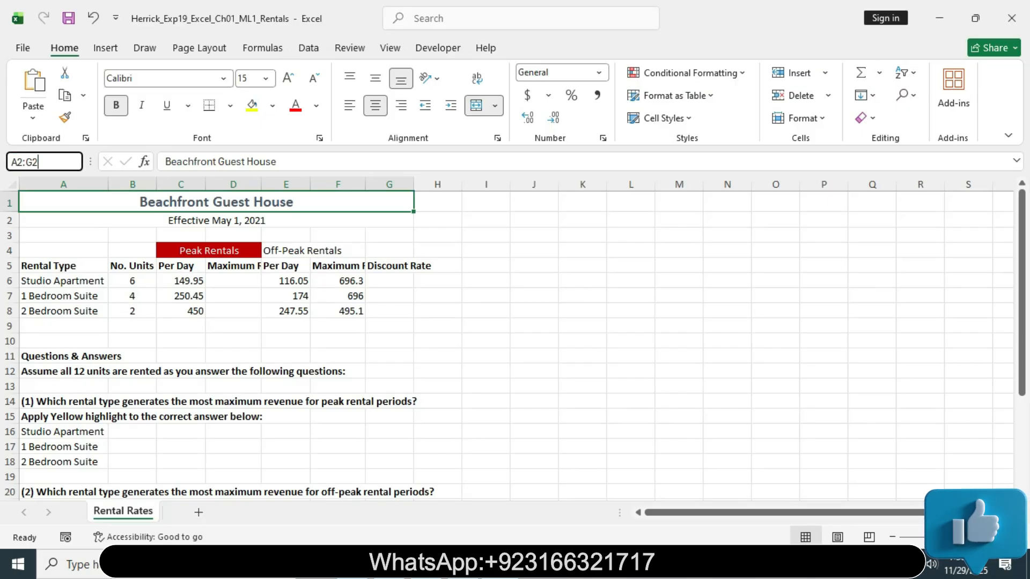
key("Return")
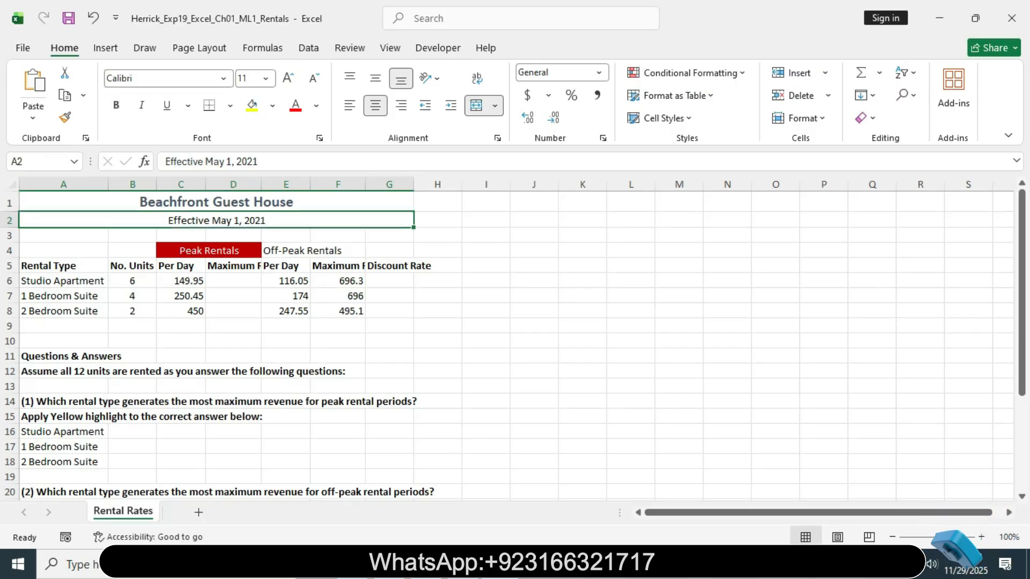
Check the required style in the Word instructions, then apply the 20% - Accent1 cell style to A2:G2 in Excel
key("alt+Tab")
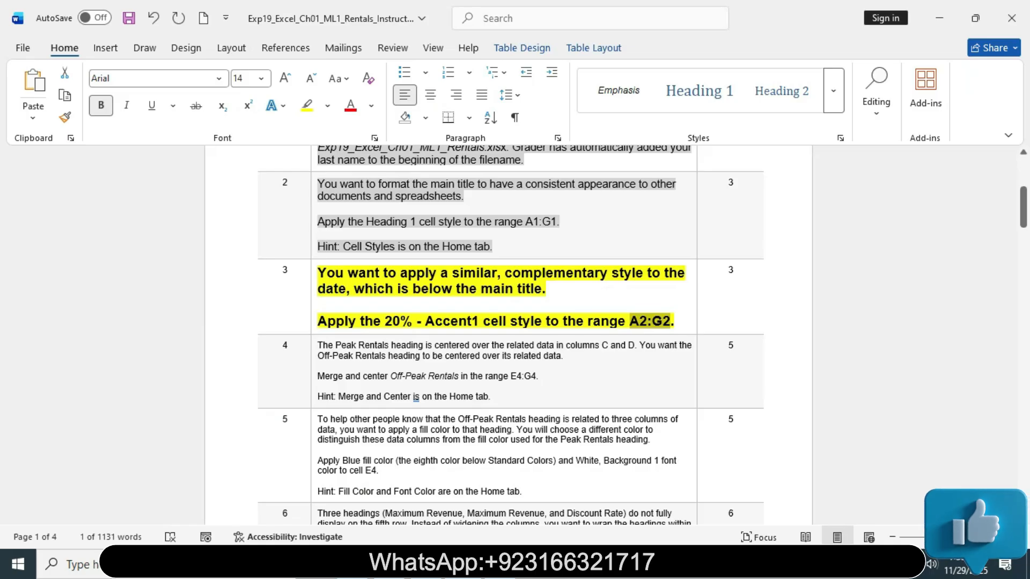
left_click_drag(317, 320, 510, 321)
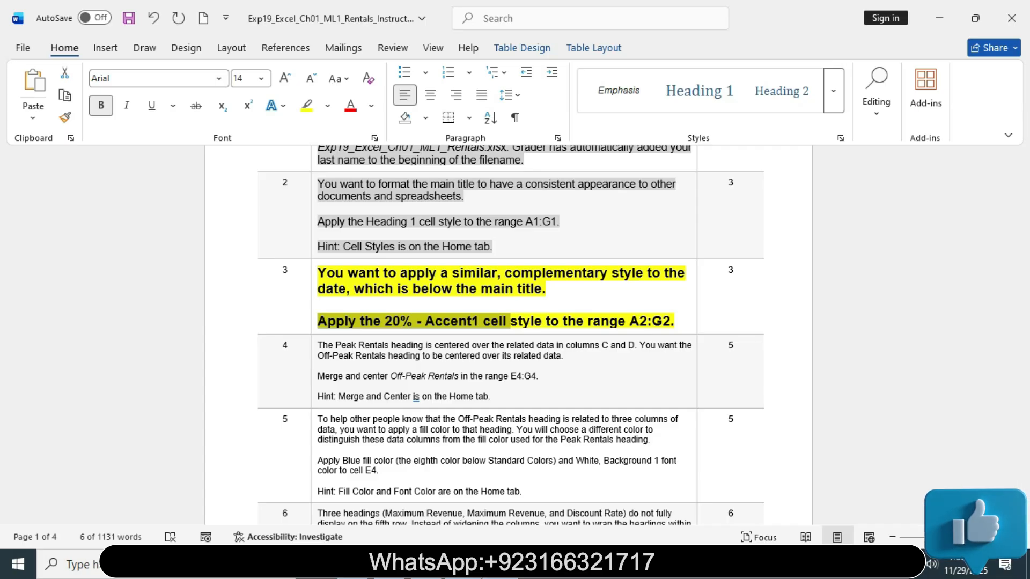
key("alt+Tab")
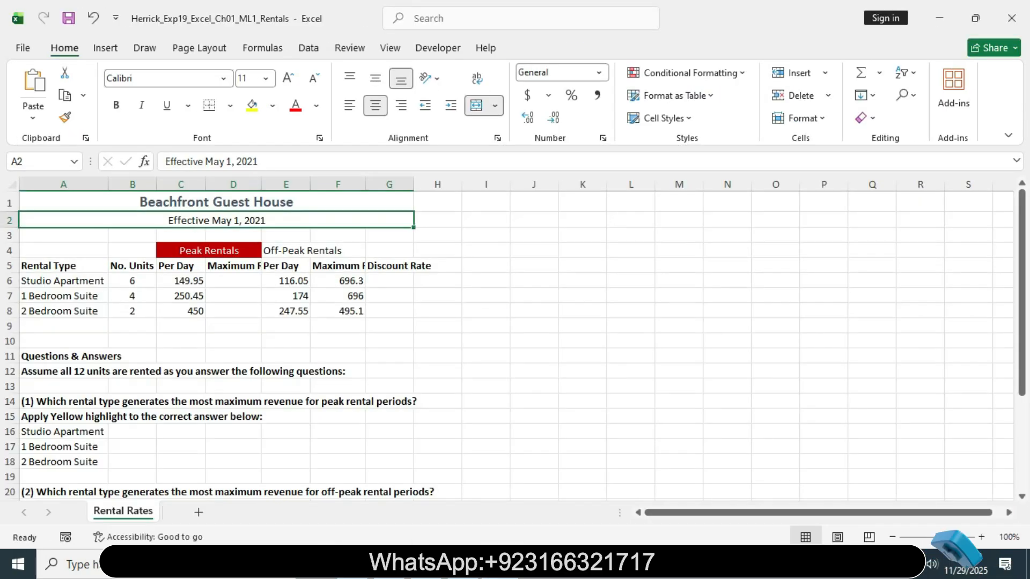
left_click(659, 118)
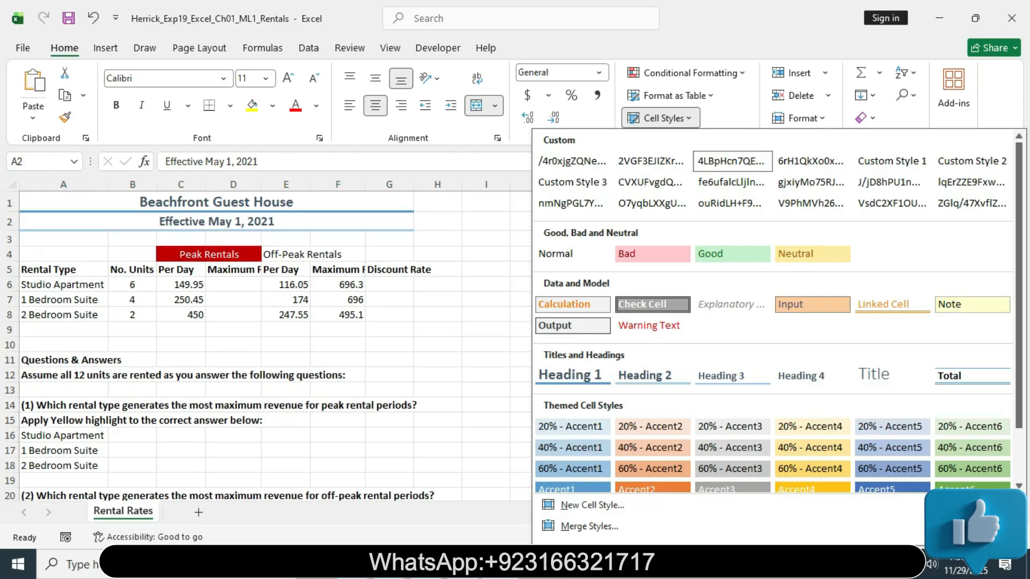
scroll(777, 311, "down", 1)
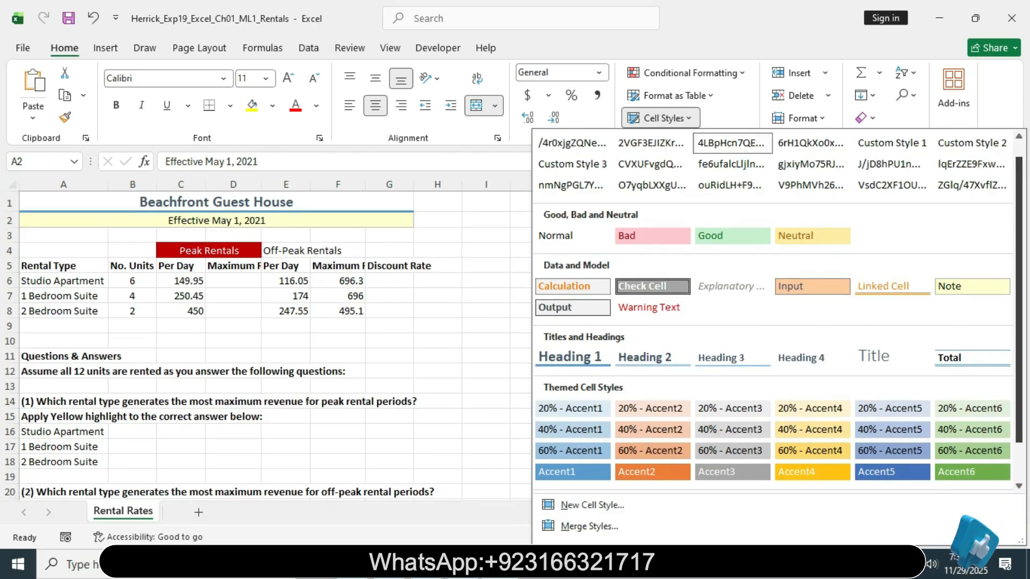
left_click(573, 408)
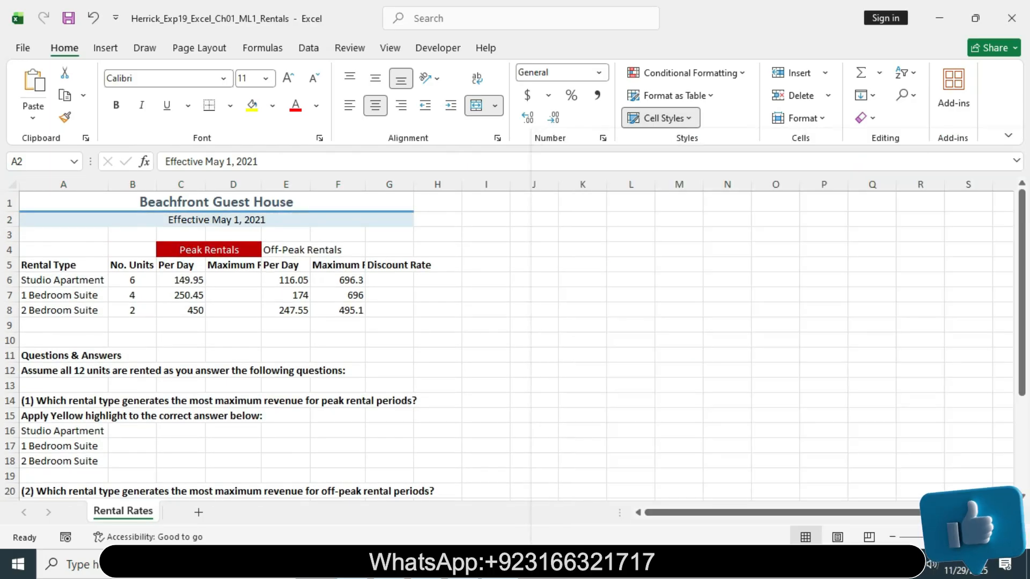
Return to Word and mark the step 3 instruction as done with 11 pt non-bold text and light gray highlighting
key("alt+Tab")
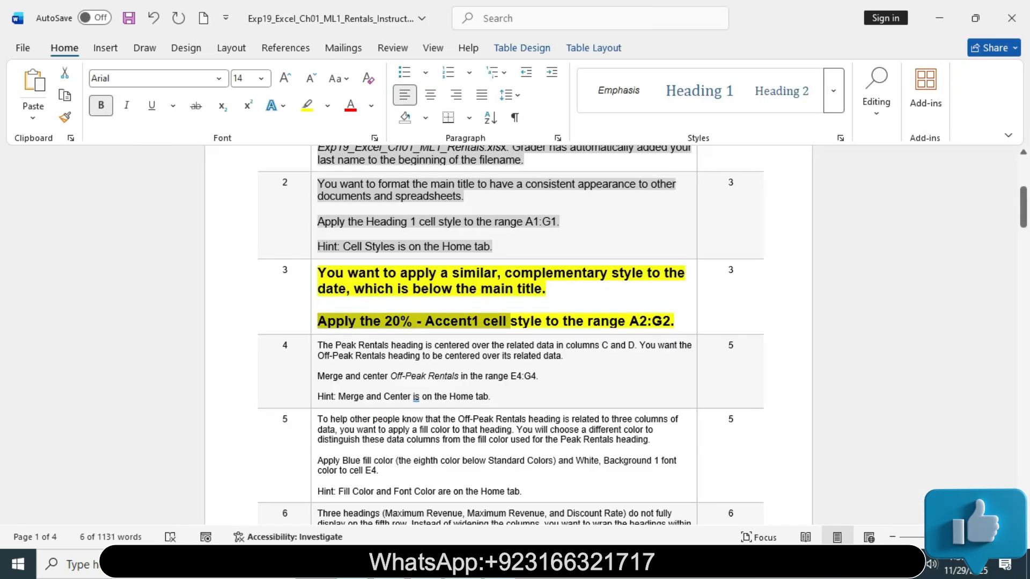
left_click(315, 276)
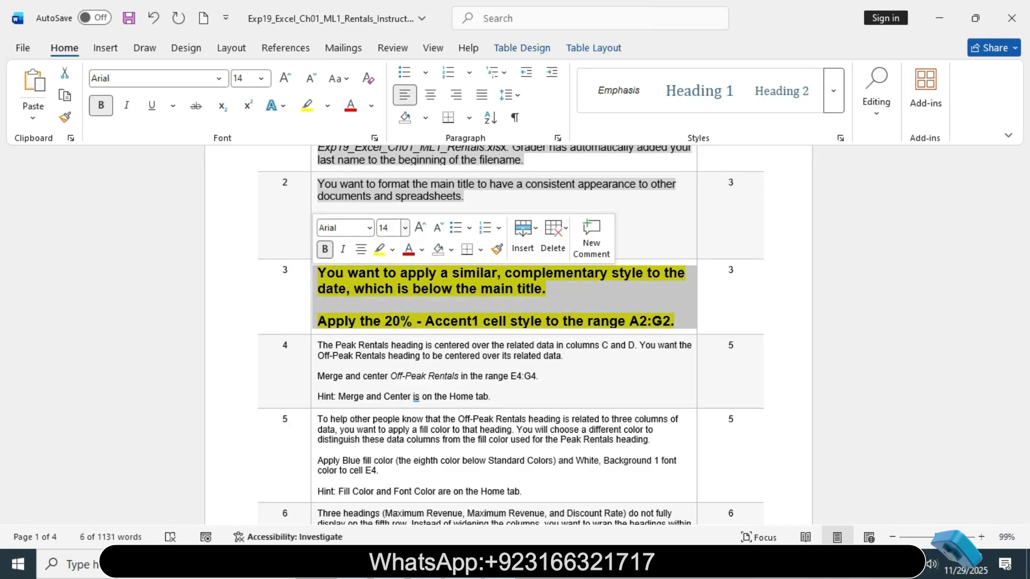
left_click(405, 228)
left_click(389, 317)
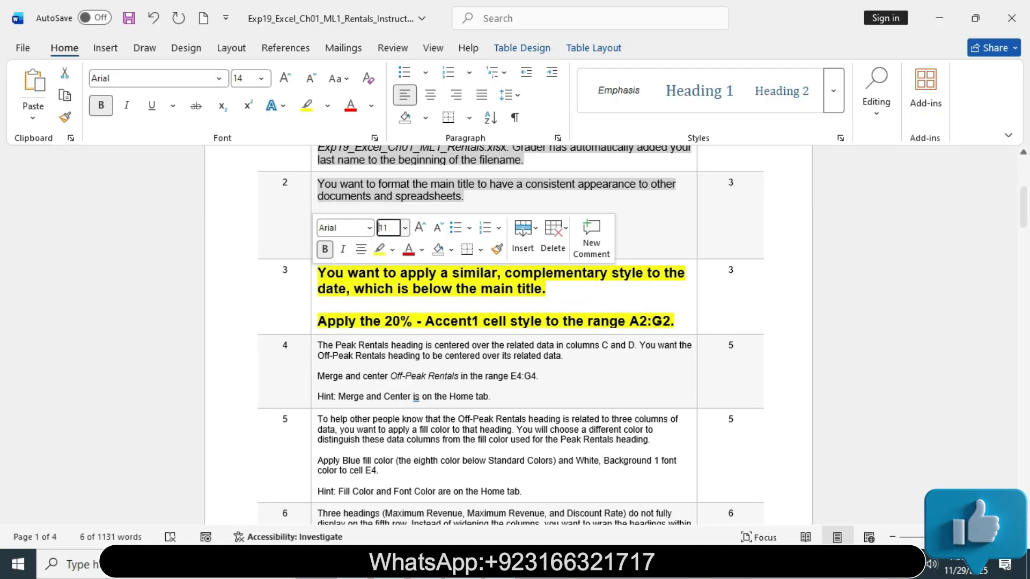
left_click(324, 249)
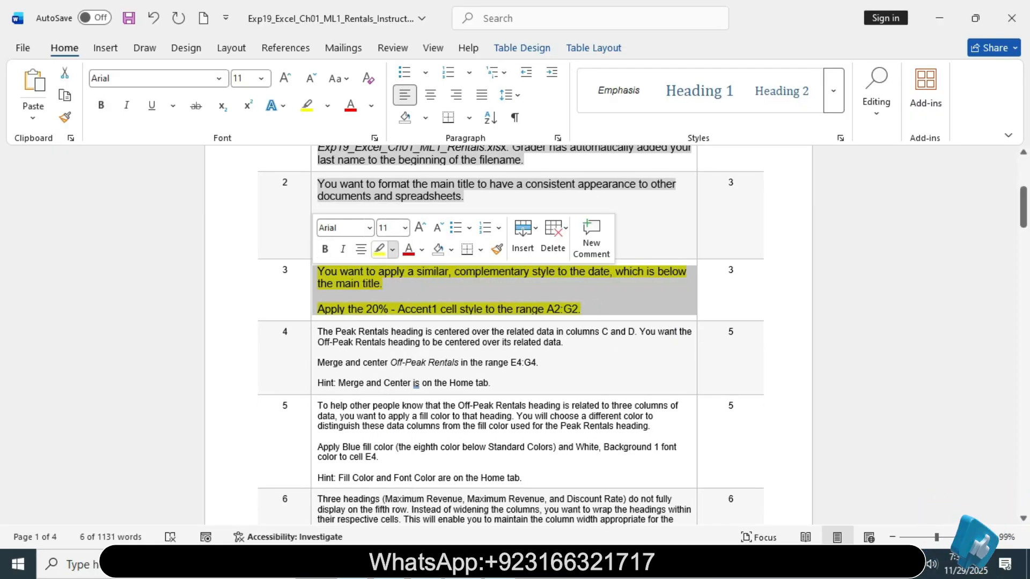
left_click(392, 249)
left_click(451, 349)
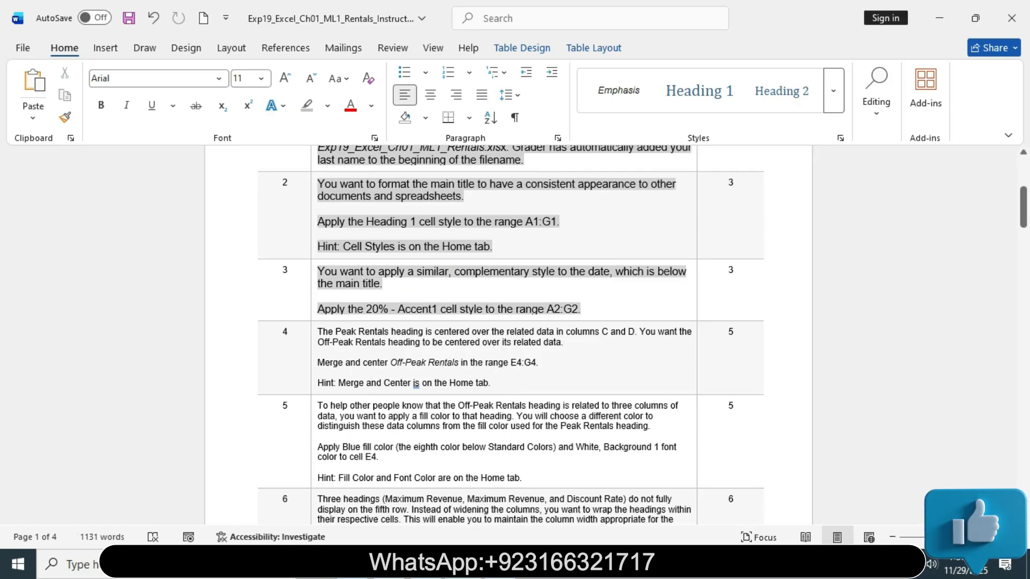
Format the step 4 instruction text as 14 pt bold with yellow highlighting
left_click(315, 332)
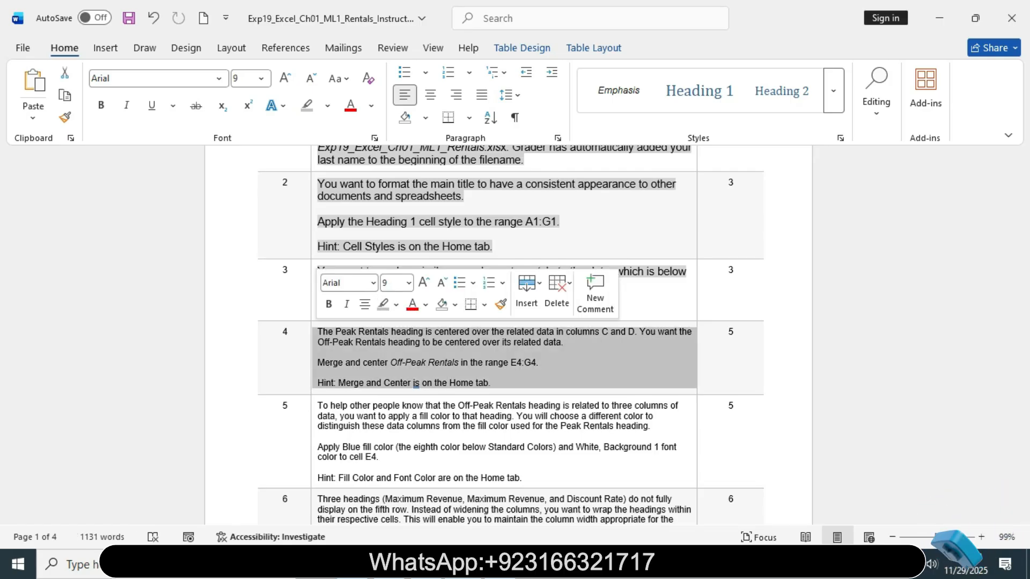
left_click(409, 282)
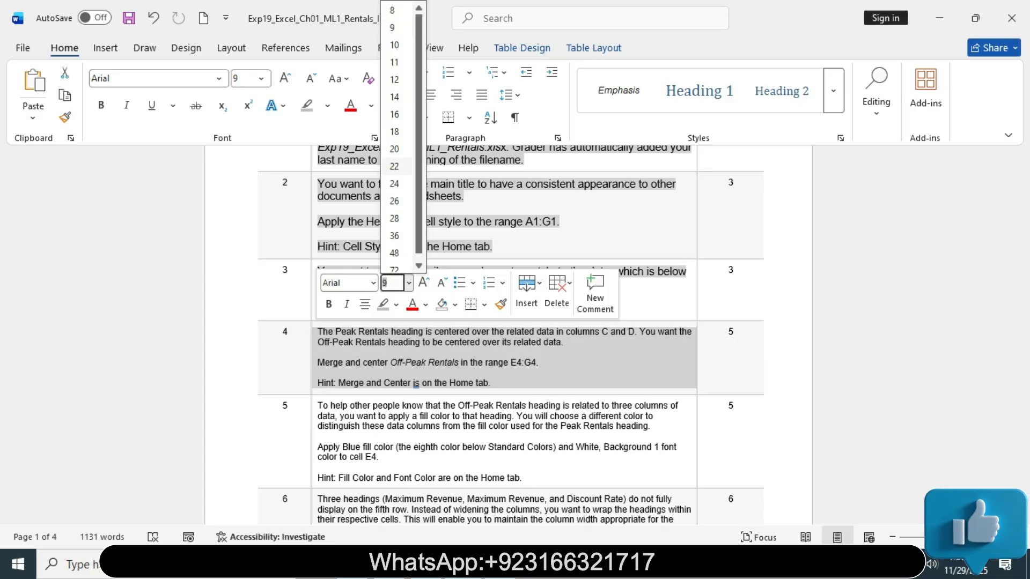
left_click(398, 90)
left_click(100, 105)
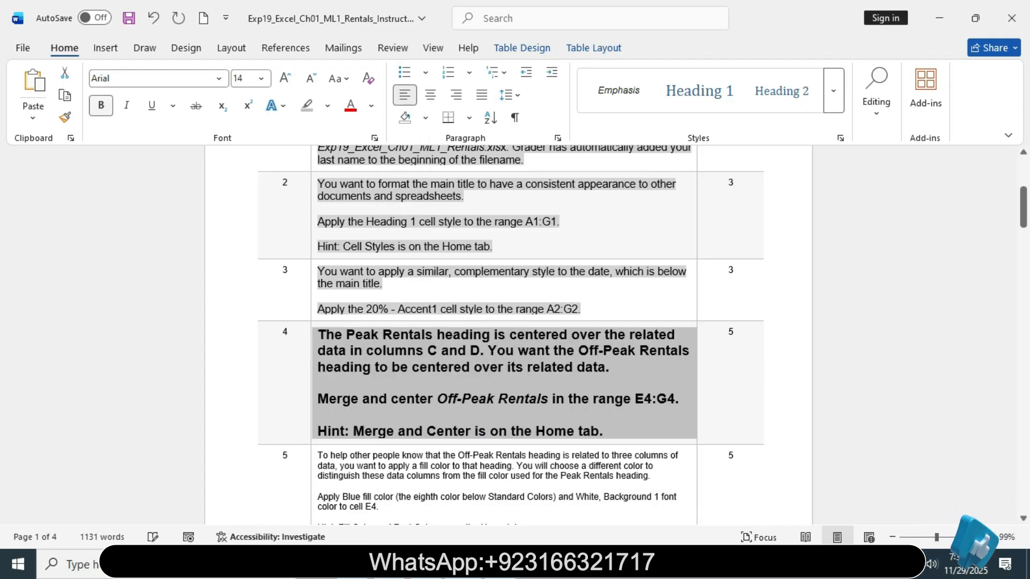
left_click(327, 105)
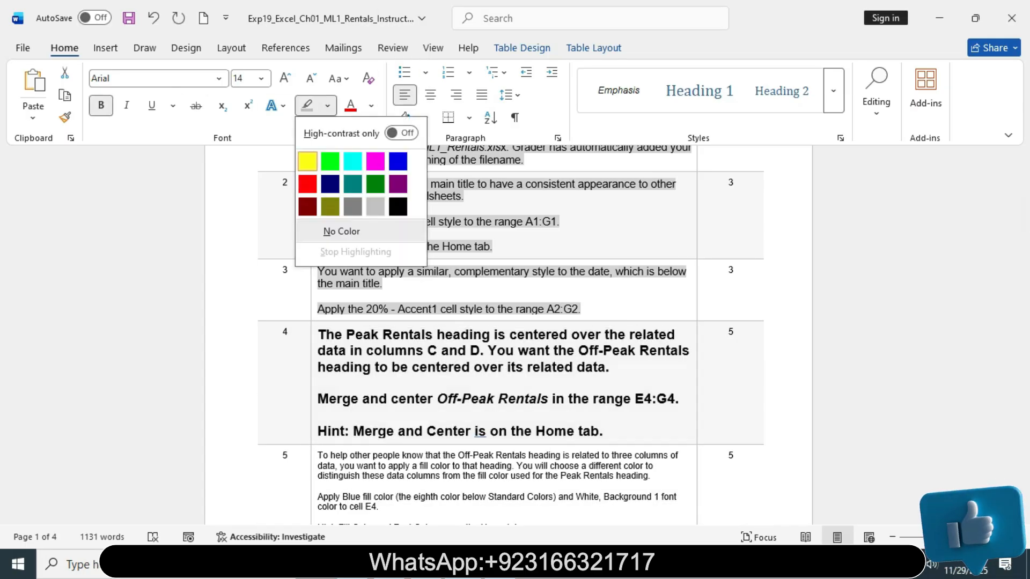
left_click(308, 160)
Read the step 4 instruction and select its range reference E4:G4
left_click_drag(1023, 207, 1023, 220)
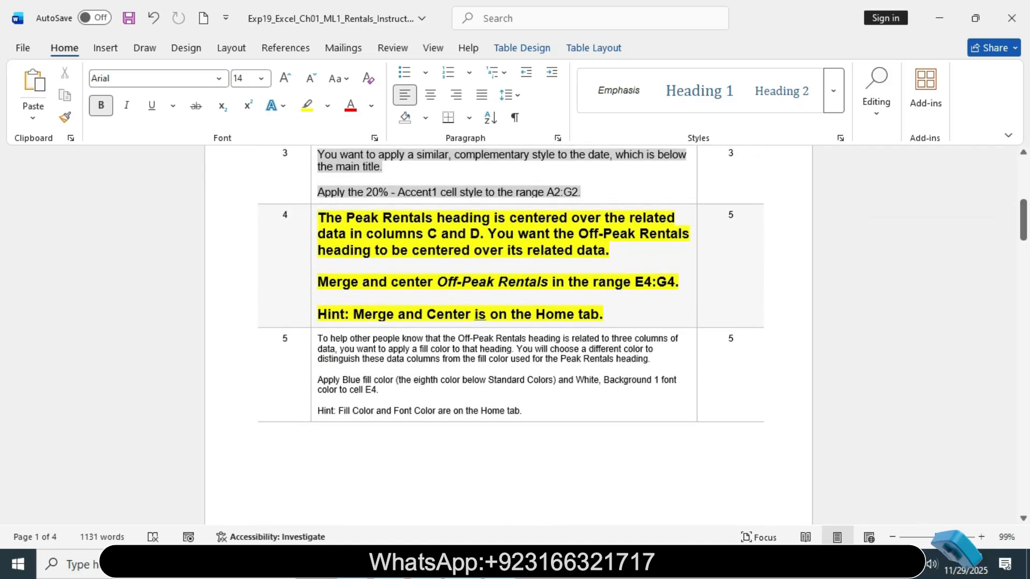
left_click_drag(318, 218, 608, 250)
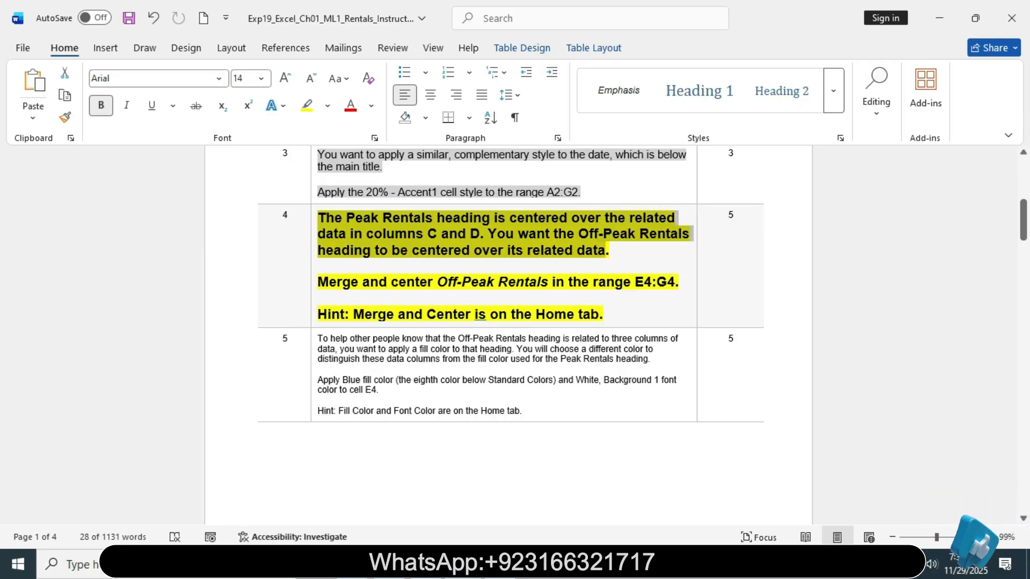
left_click_drag(318, 282, 679, 282)
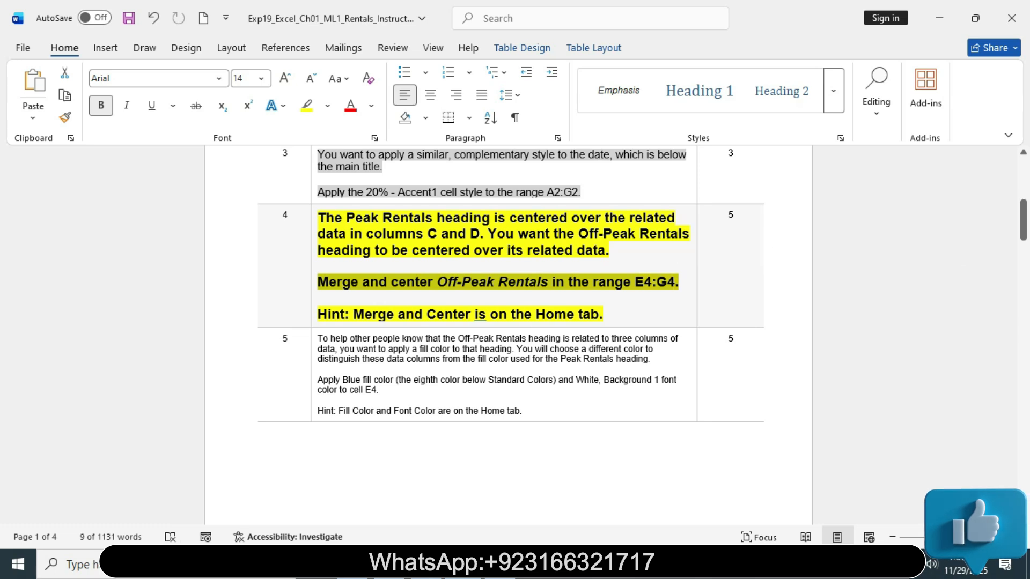
left_click(318, 298)
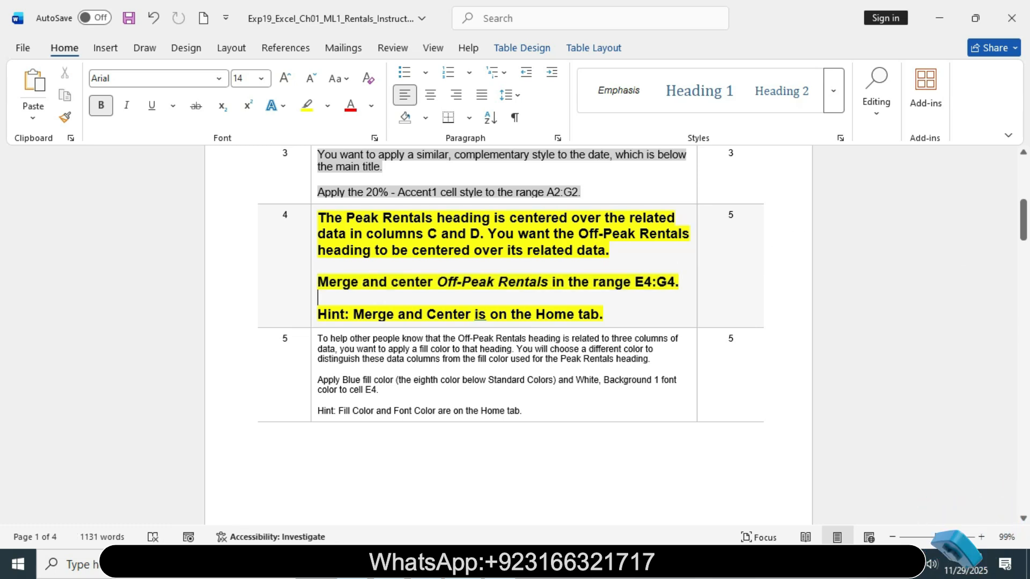
left_click_drag(635, 282, 675, 282)
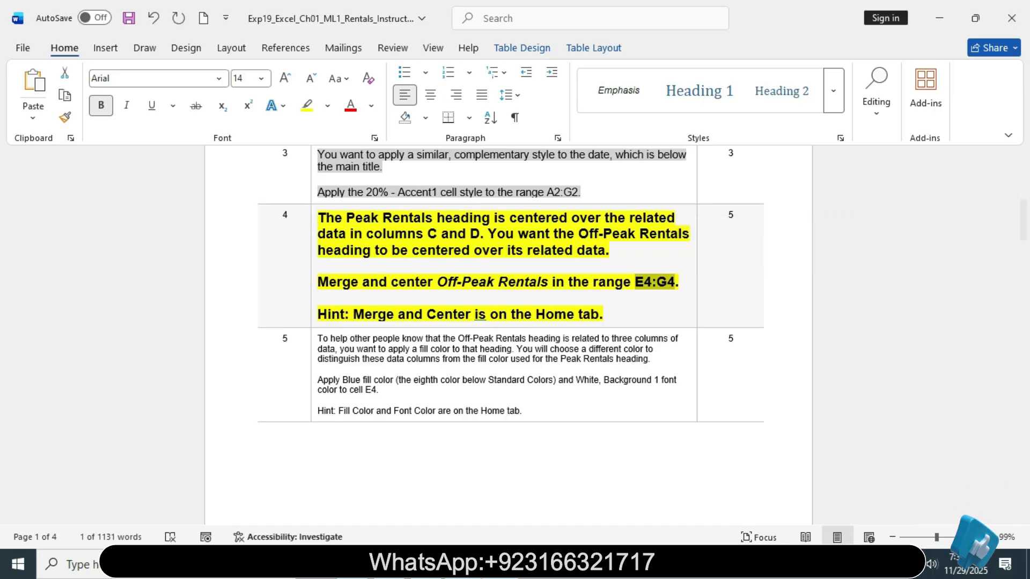
Switch to the Excel workbook and merge and center the Off-Peak Rentals heading across the range E4:G4, rechecking the Word instruction
key("alt+Tab")
type("E4:G4")
key("Return")
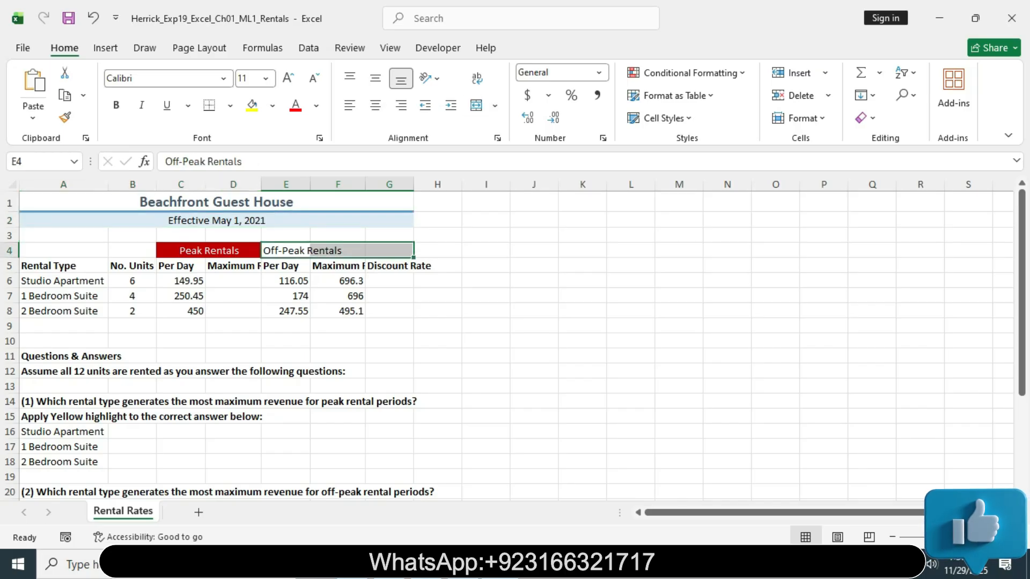
key("alt+Tab")
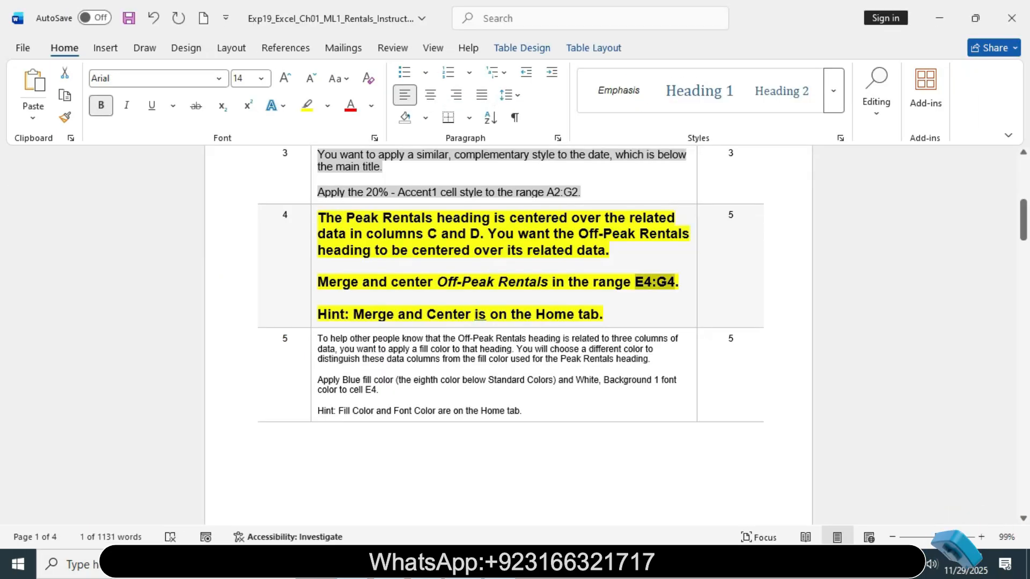
left_click_drag(318, 282, 437, 282)
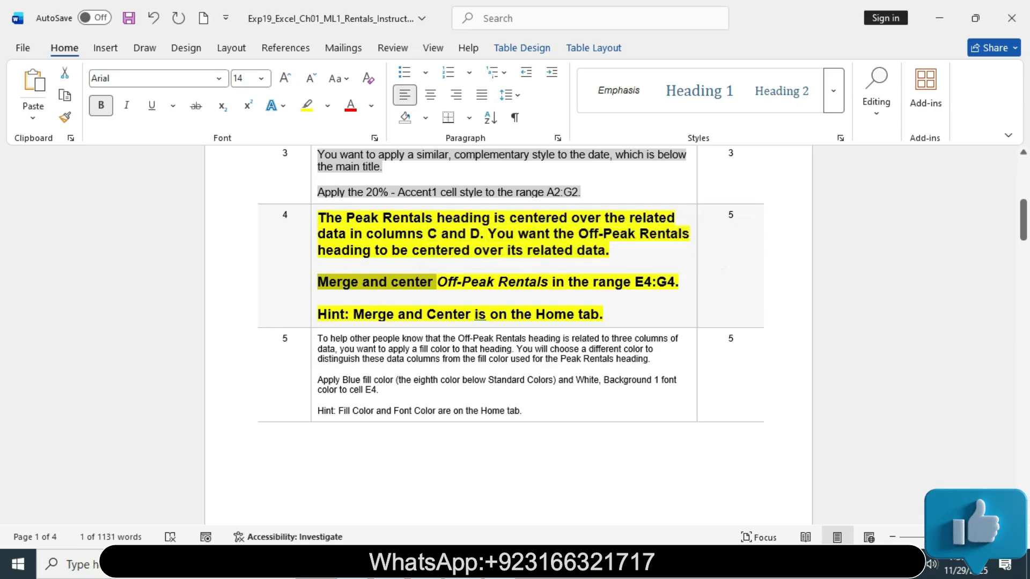
key("alt+Tab")
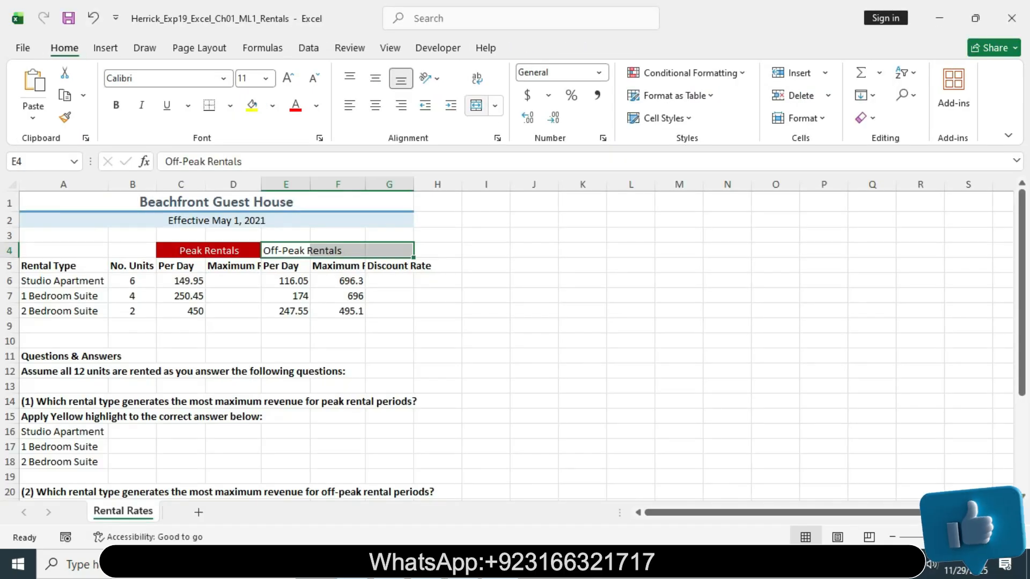
left_click(475, 105)
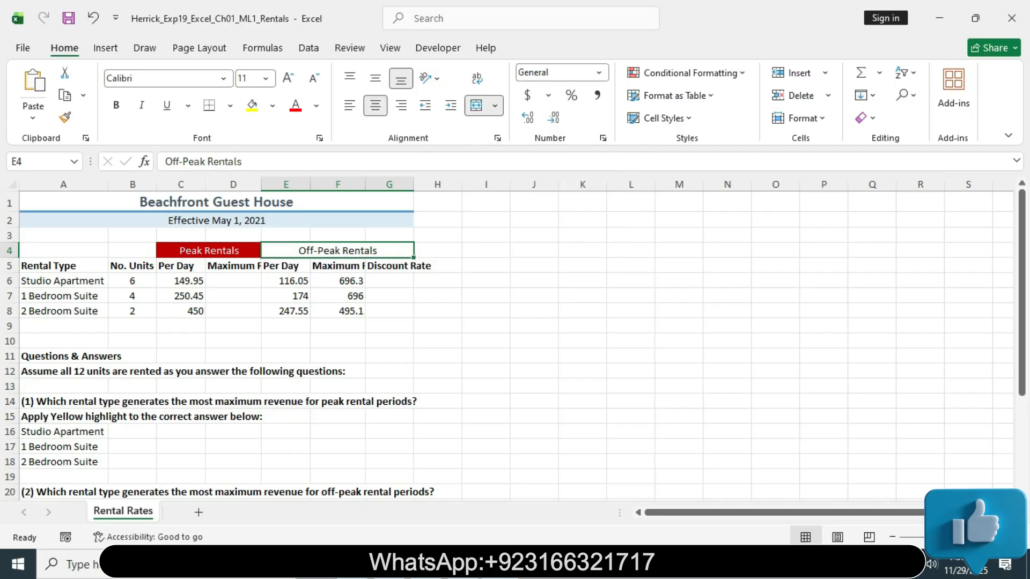
Switch to the Word instructions and mark the step 4 instruction as done with 11 pt non-bold text and light gray highlighting
key("alt+Tab")
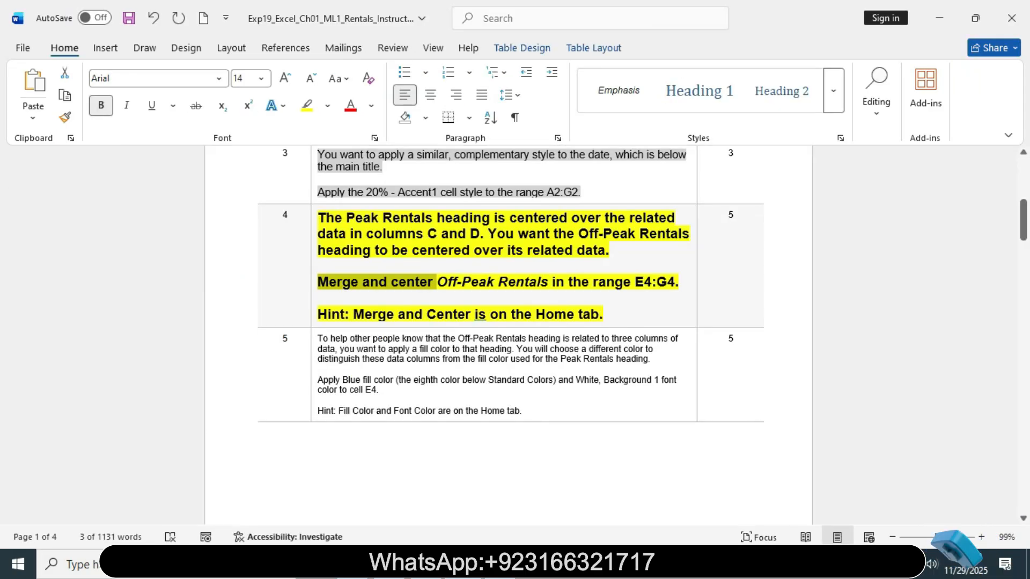
left_click(314, 226)
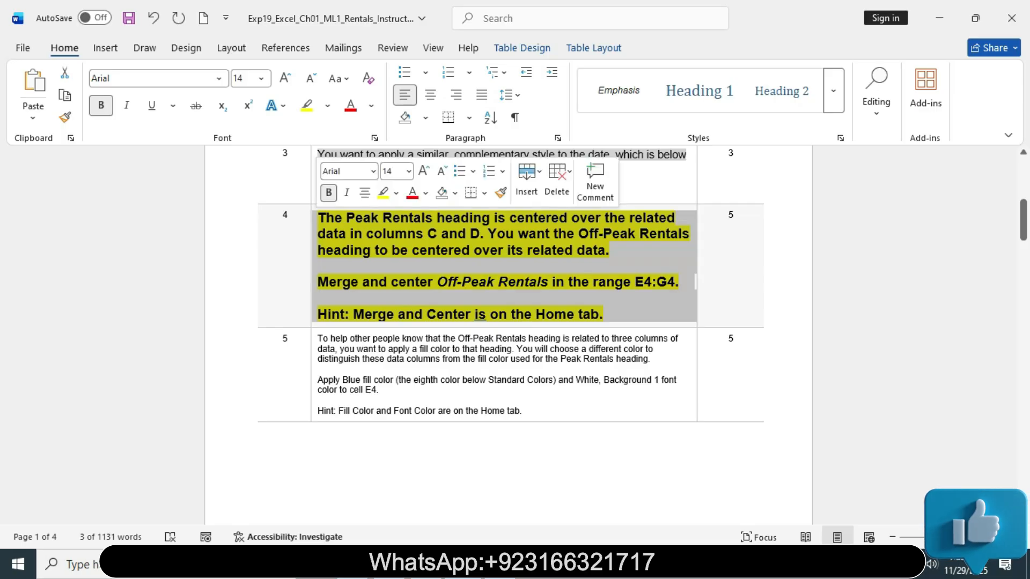
left_click(408, 171)
left_click(397, 242)
left_click(328, 192)
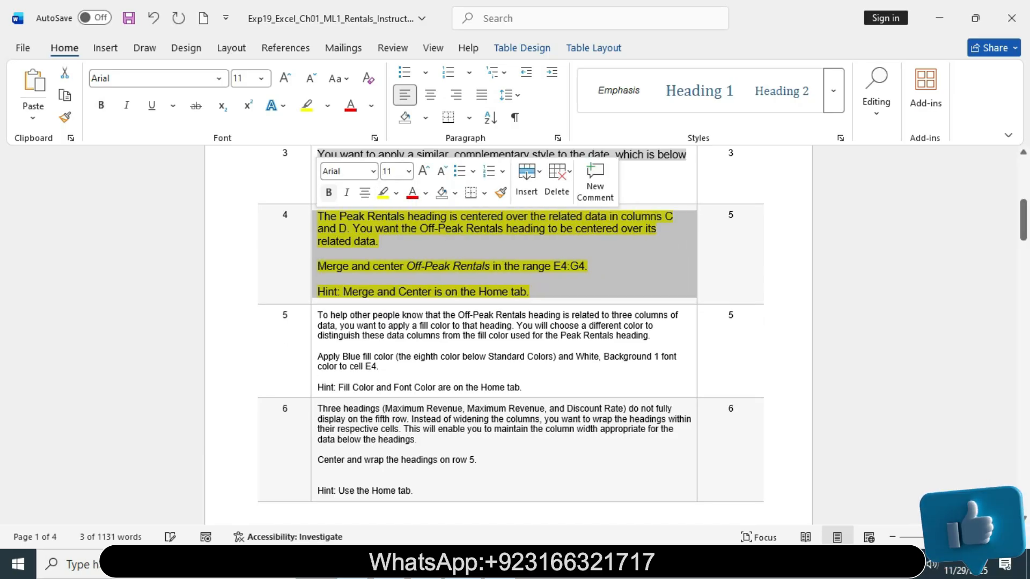
left_click(396, 193)
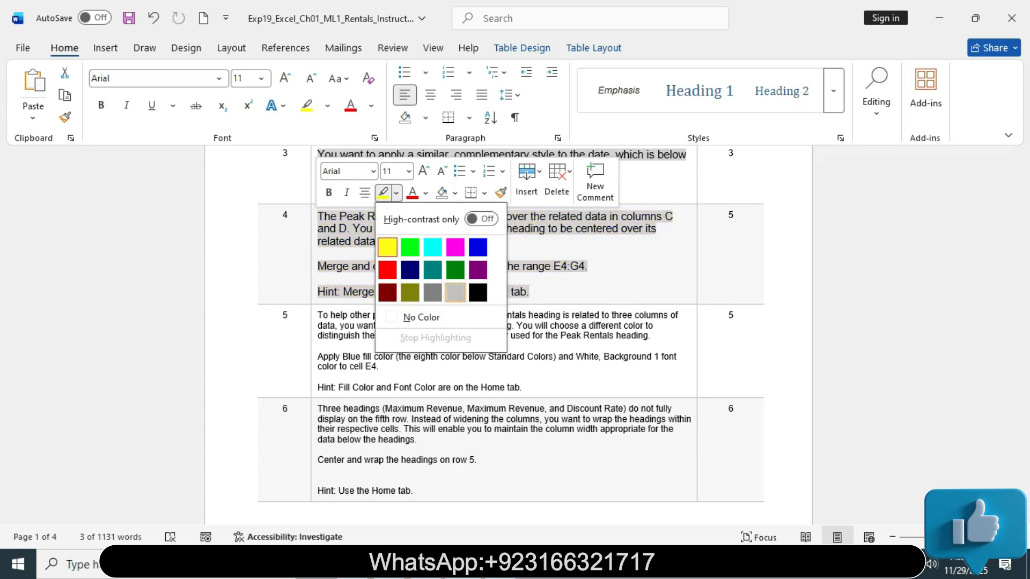
left_click(421, 317)
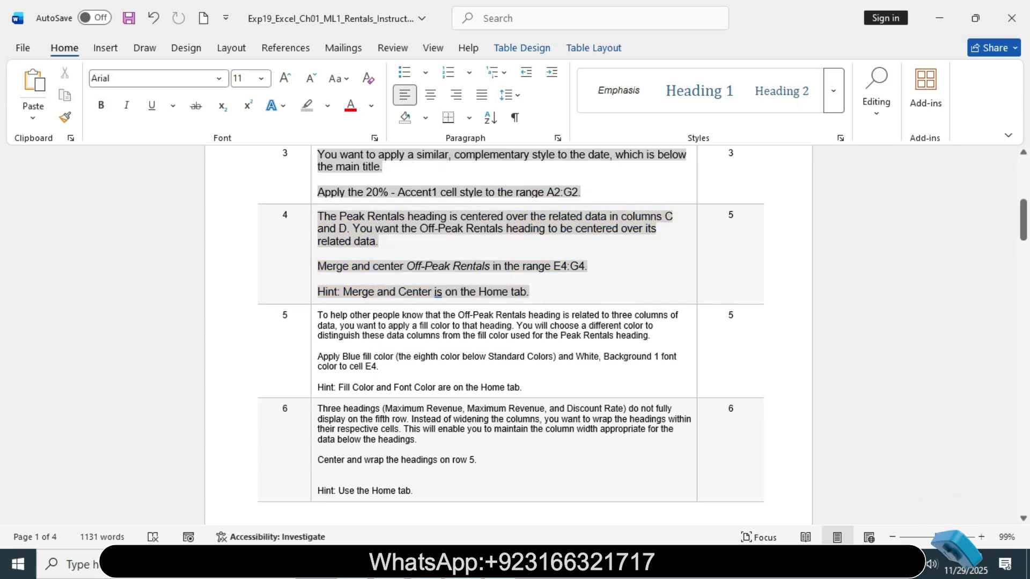
Format the step 5 instruction text as 14 pt bold with yellow highlighting
left_click(315, 317)
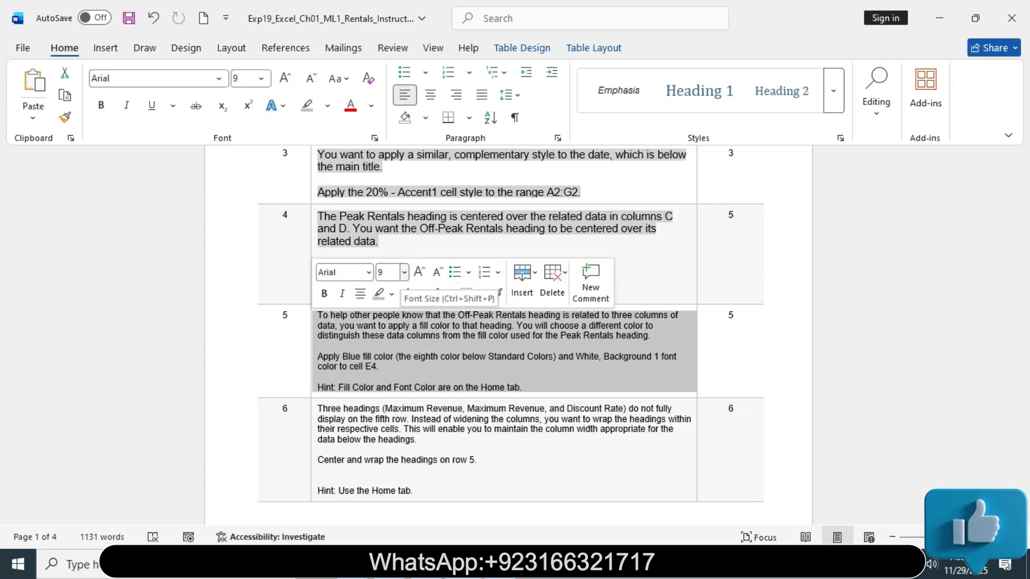
left_click(404, 273)
left_click(390, 378)
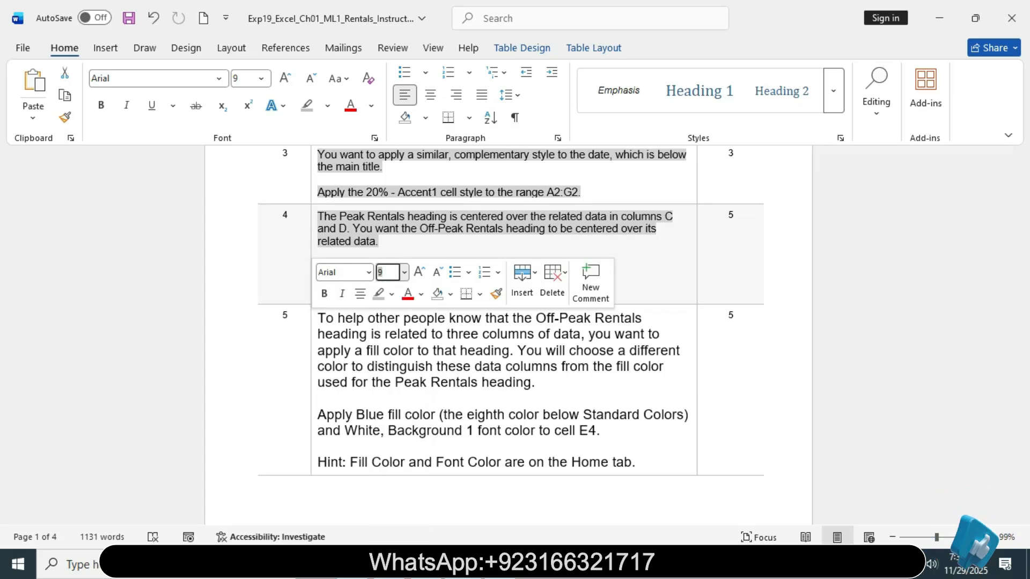
left_click(324, 294)
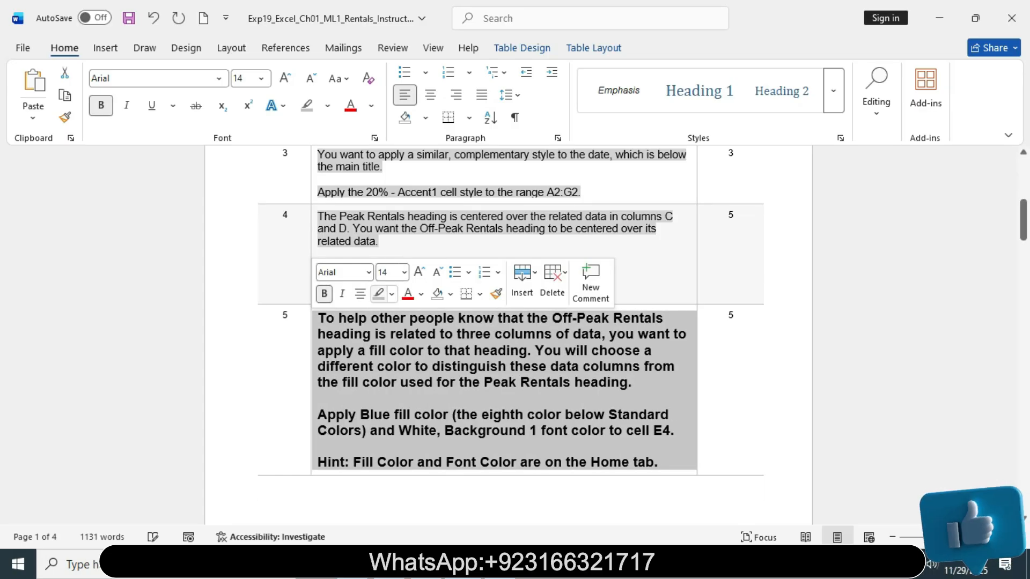
left_click(391, 294)
left_click(383, 348)
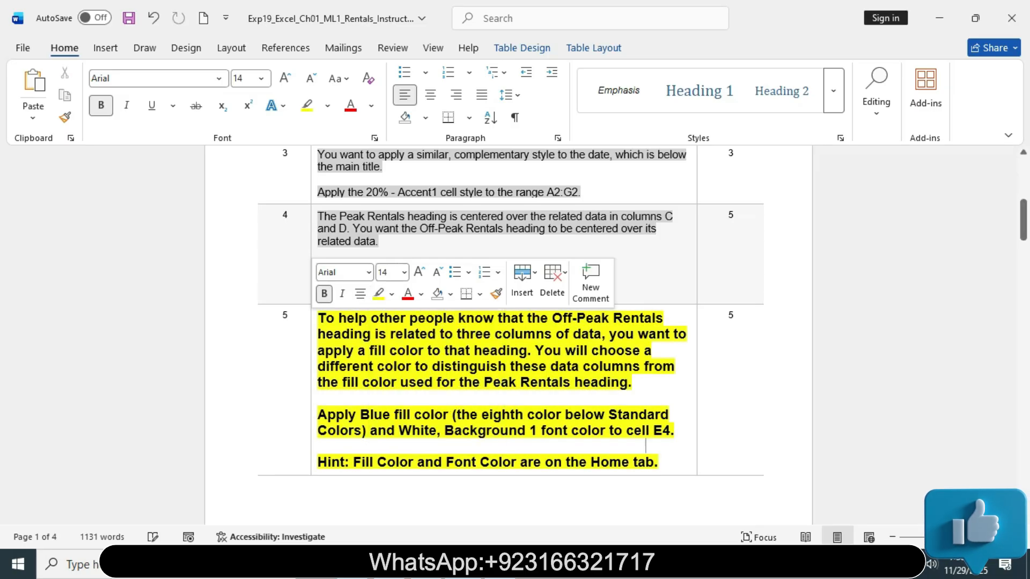
left_click(662, 463)
Read the step 5 instruction on the fill and font colors for cell E4, checking the Off-Peak Rentals heading in the Excel workbook
left_click_drag(1023, 220, 1023, 232)
left_click_drag(317, 209, 633, 273)
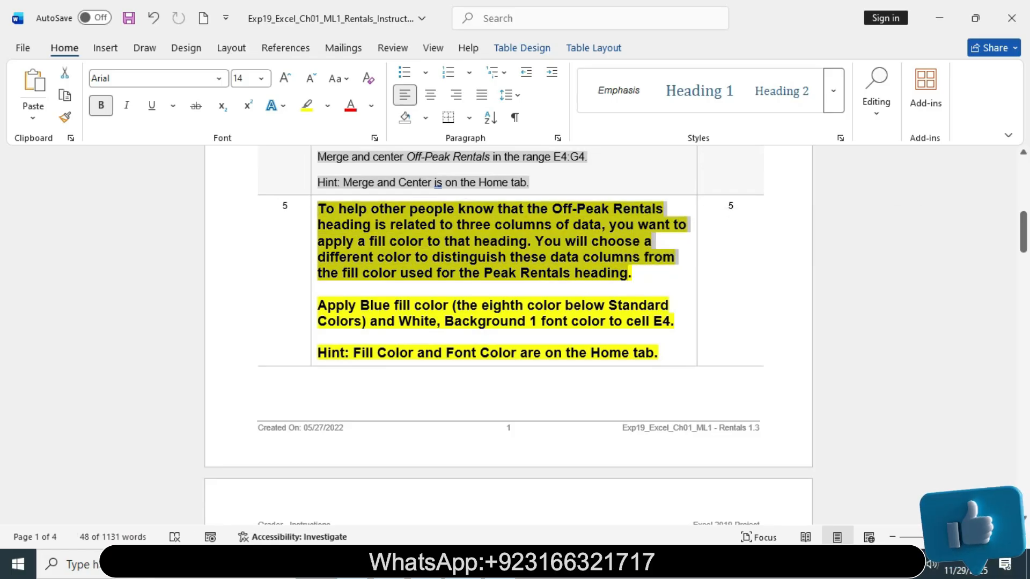
left_click_drag(317, 305, 674, 322)
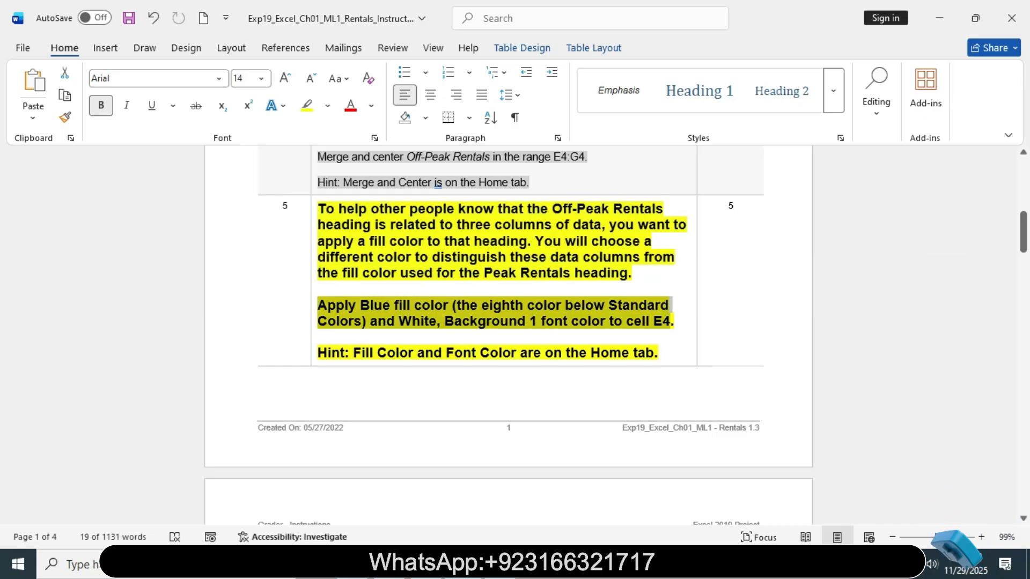
left_click(318, 336)
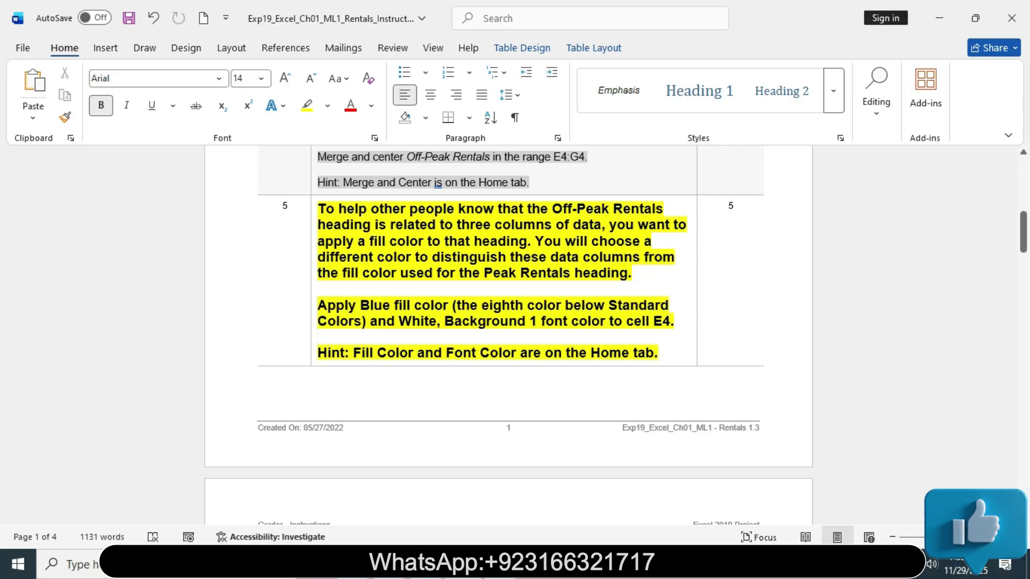
left_click_drag(572, 321, 670, 320)
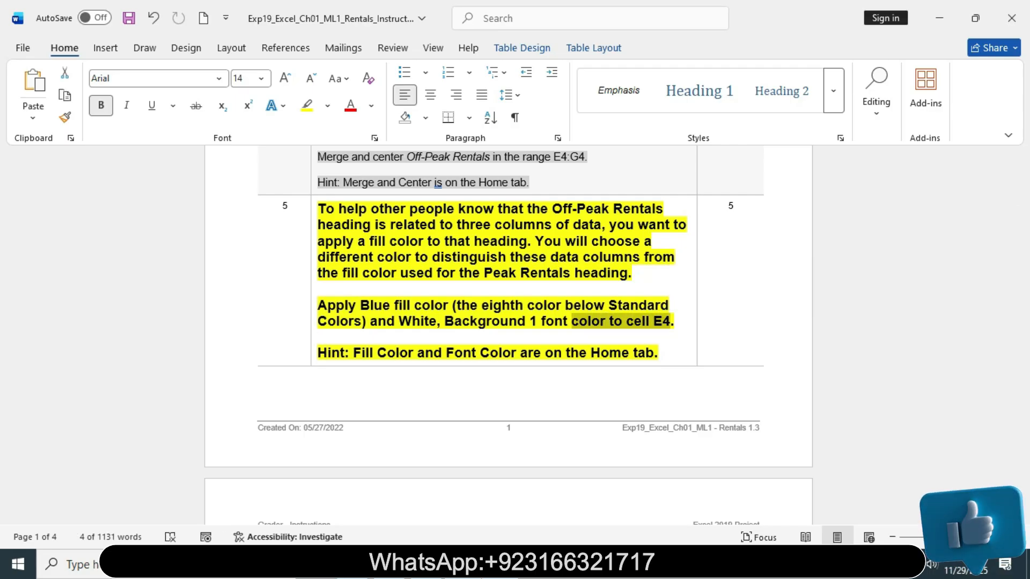
left_click(501, 565)
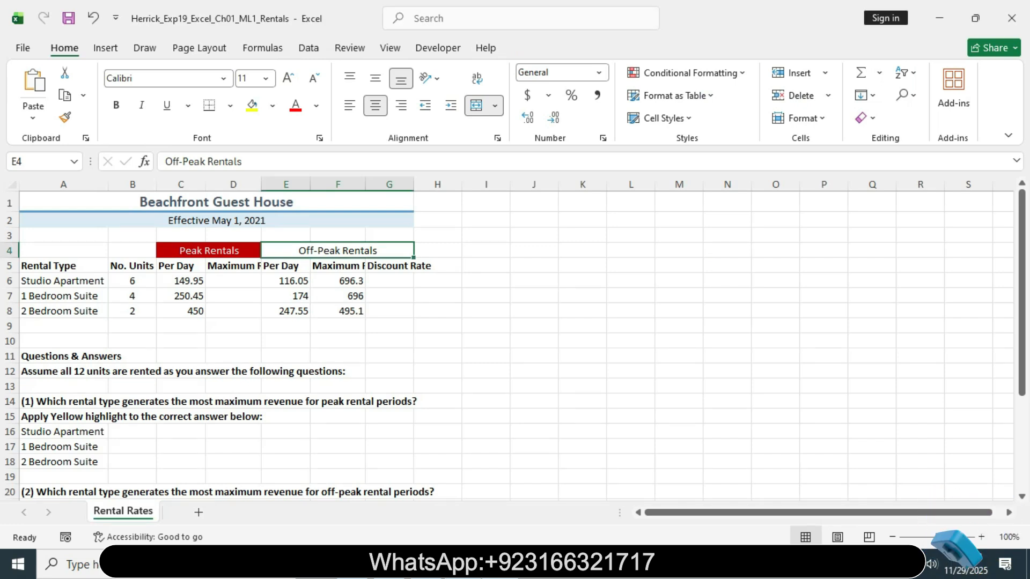
left_click(462, 564)
left_click_drag(317, 305, 654, 305)
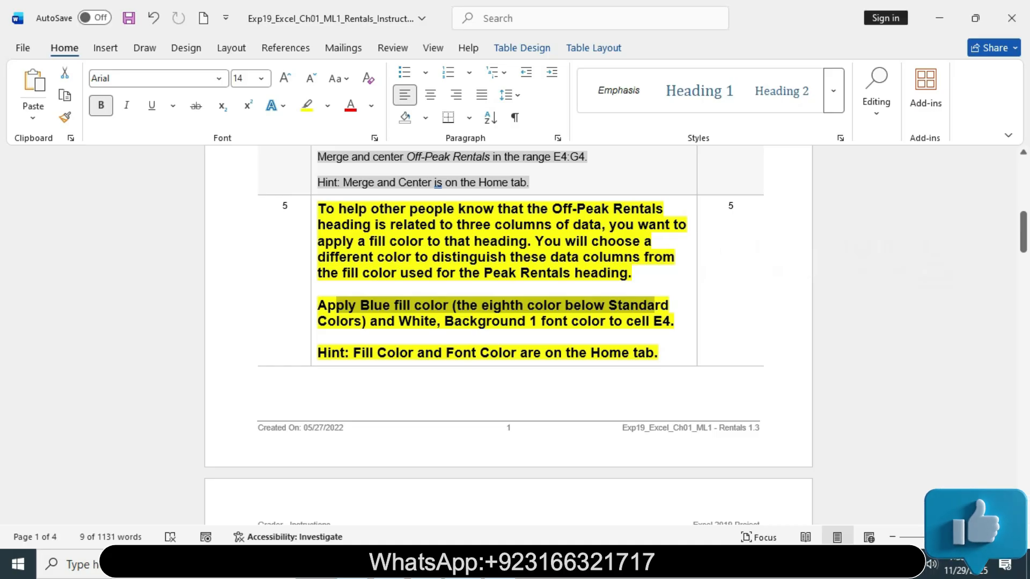
Switch to the Excel workbook and apply the standard Blue fill color to the merged Off-Peak Rentals heading in E4
mouse_move(500, 564)
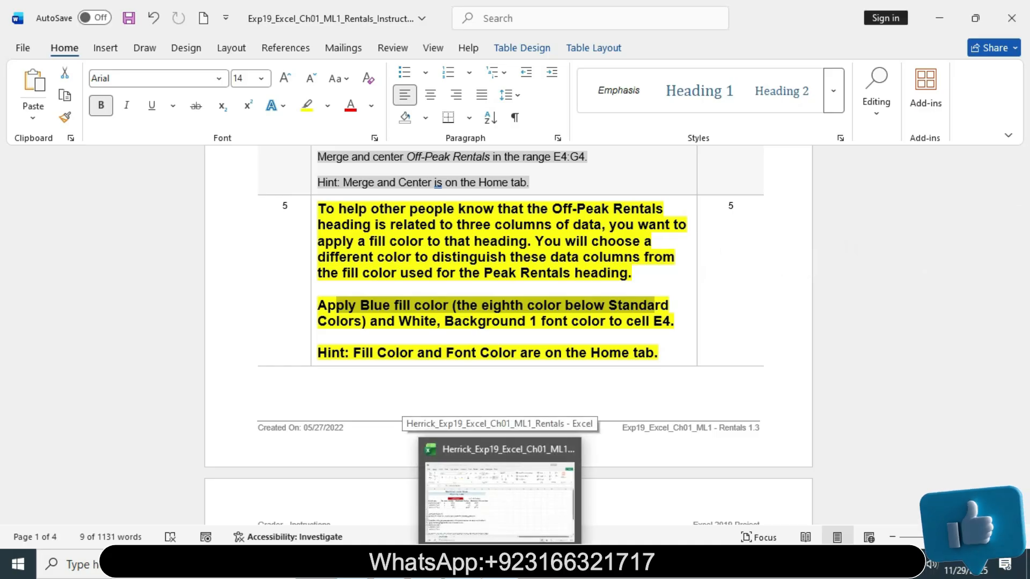
left_click(500, 488)
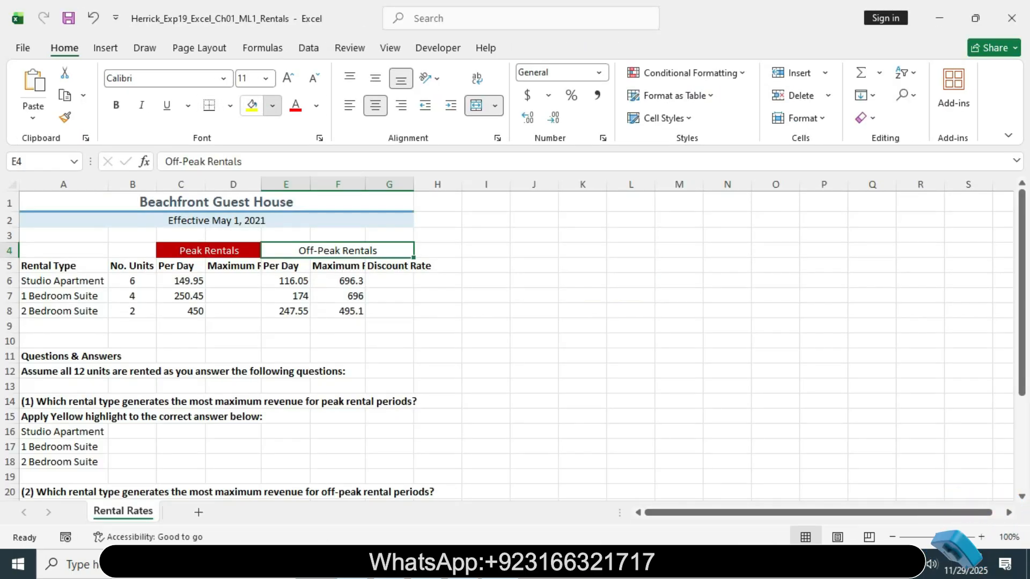
left_click(272, 106)
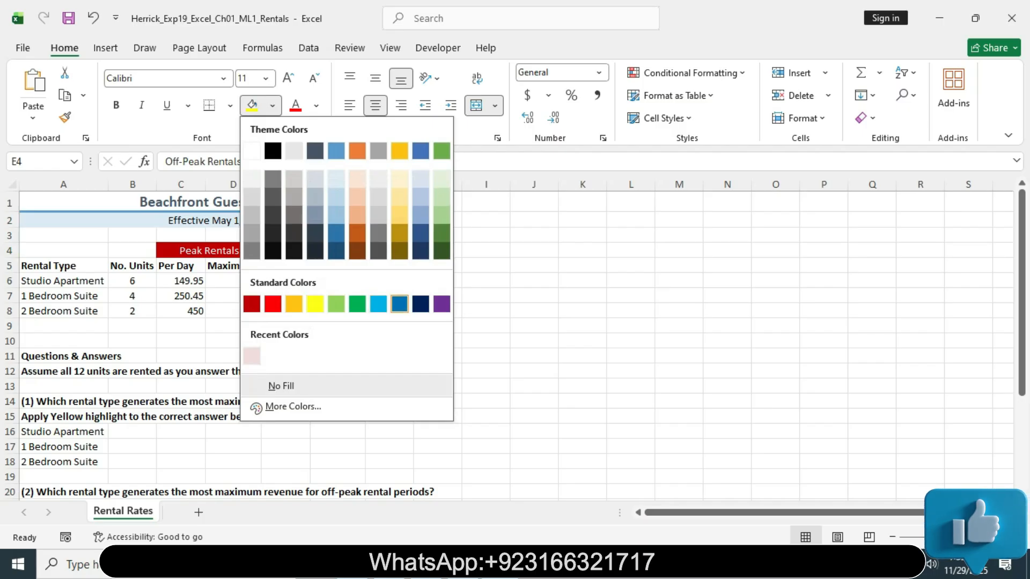
left_click(398, 304)
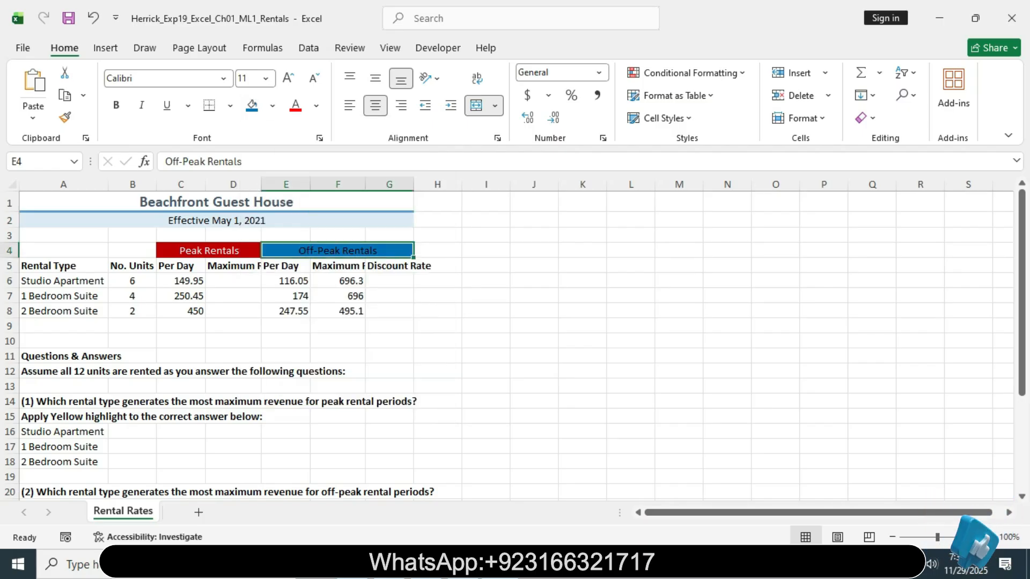
Recheck the font color requirement in Word, then apply the White, Background 1 font color to the Off-Peak Rentals heading in Excel
left_click(464, 564)
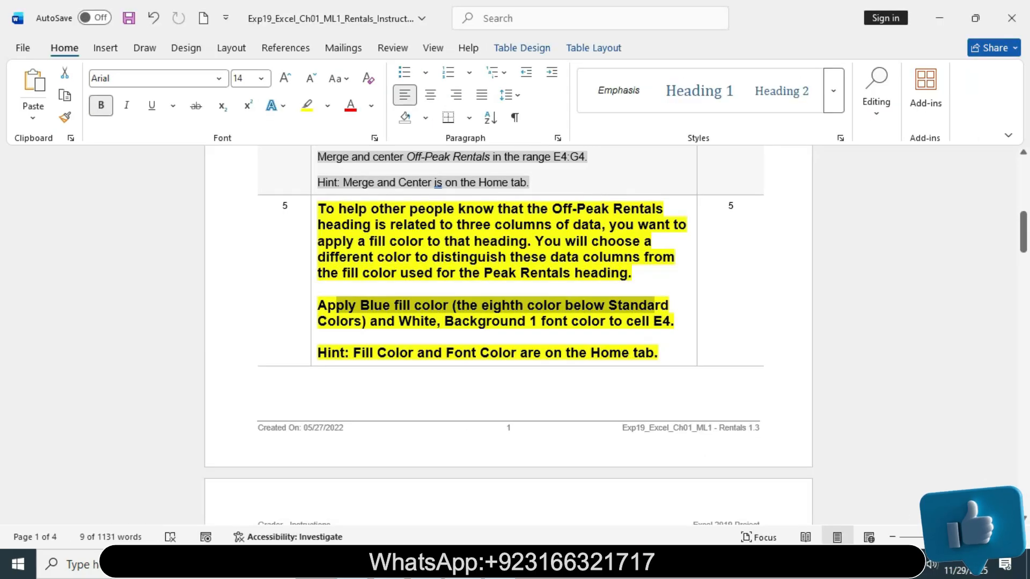
left_click_drag(370, 320, 673, 321)
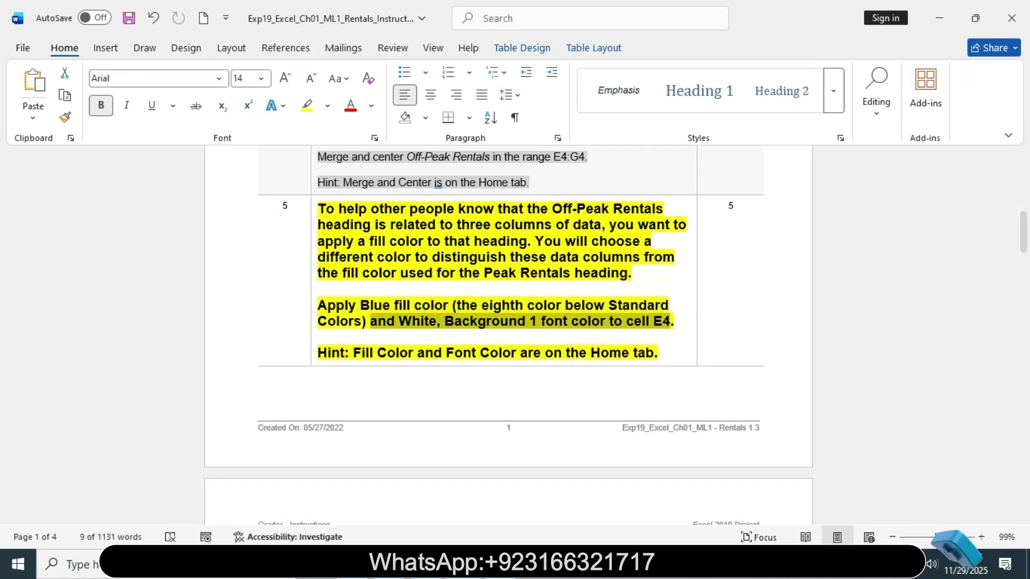
left_click(499, 564)
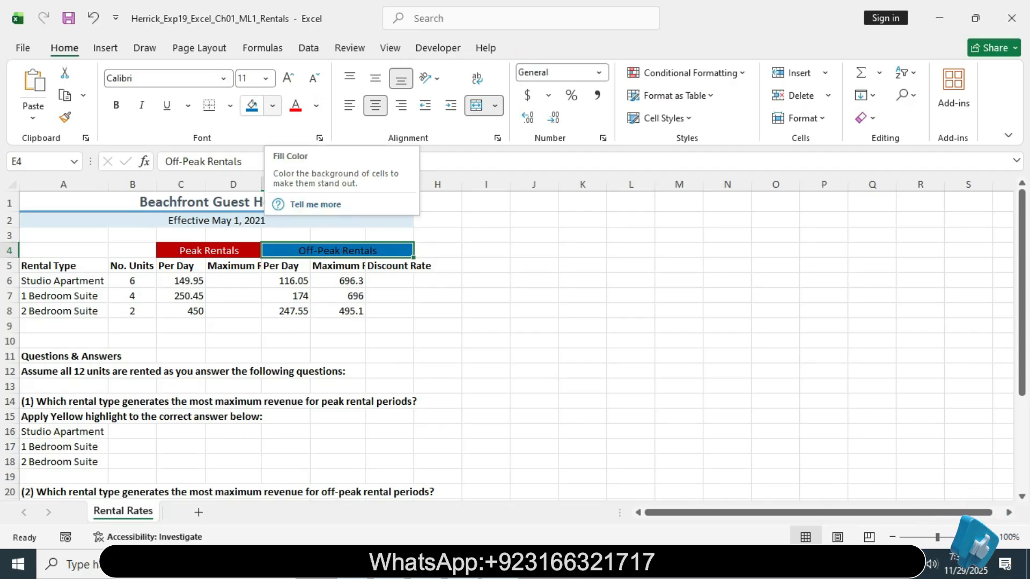
left_click(317, 106)
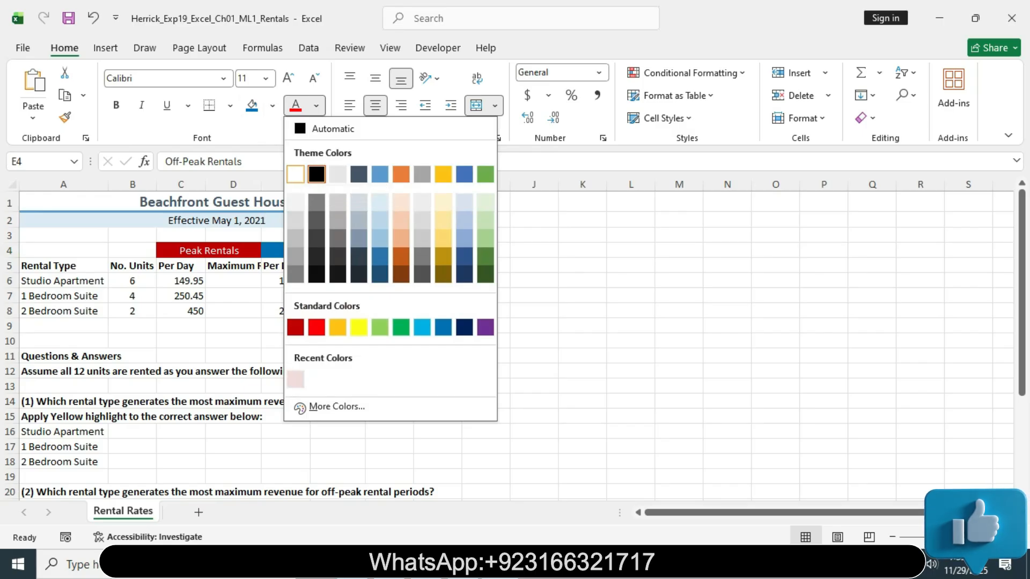
left_click(296, 174)
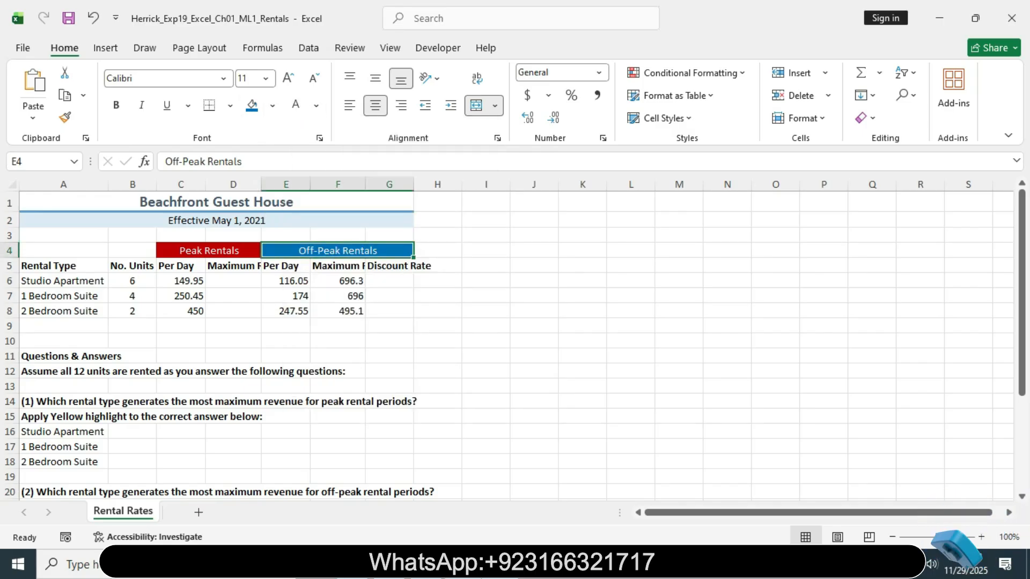
Return to Word and mark the step 5 instruction as done with 11 pt non-bold text and light gray highlighting
key("alt+Tab")
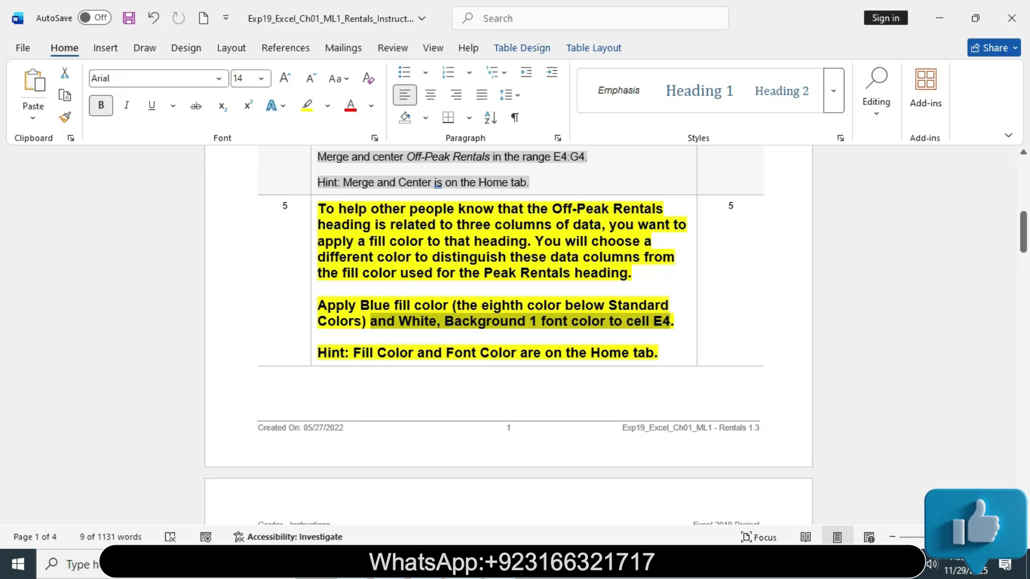
left_click(314, 208)
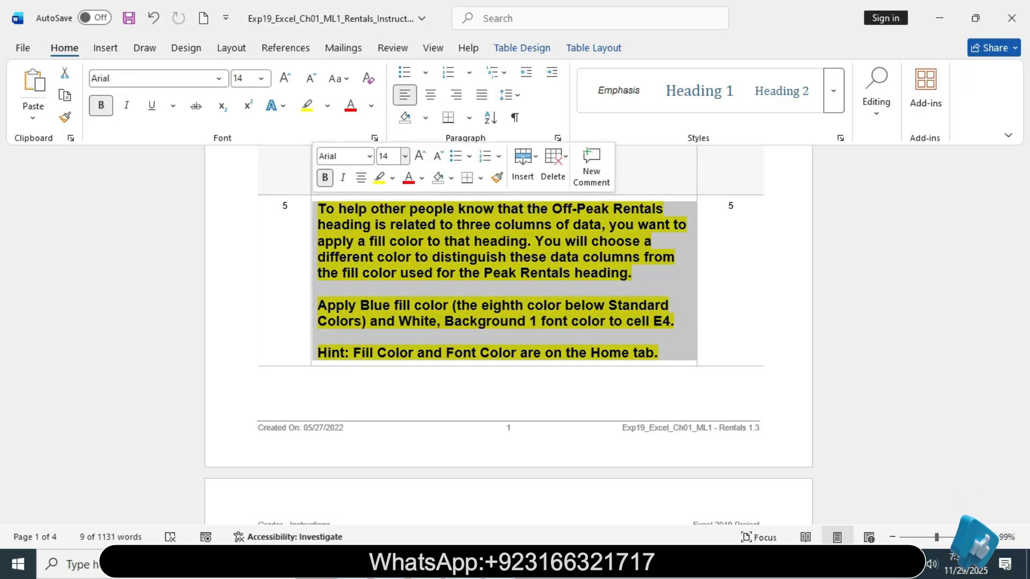
left_click(405, 157)
left_click(392, 227)
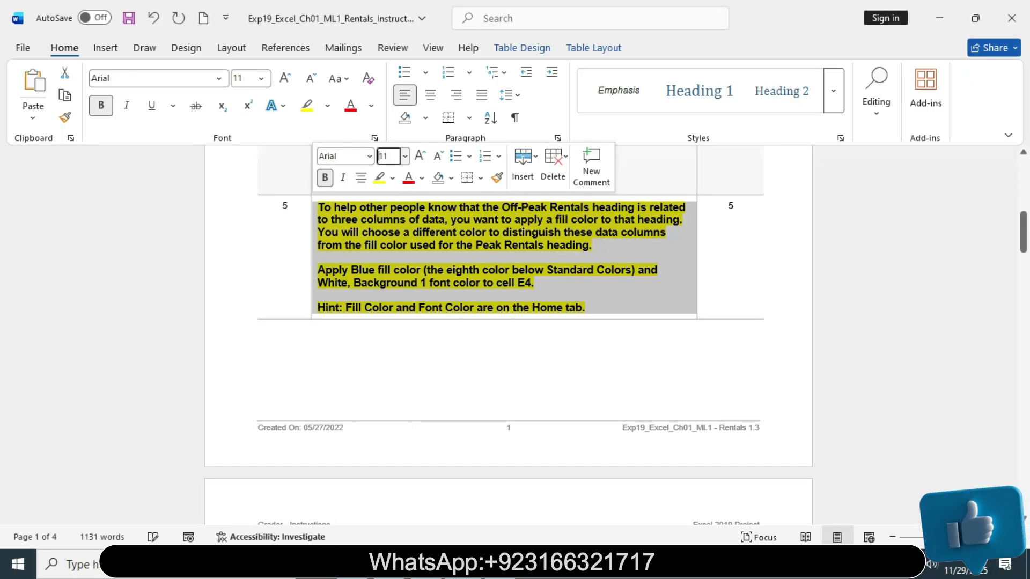
left_click(324, 178)
left_click(392, 178)
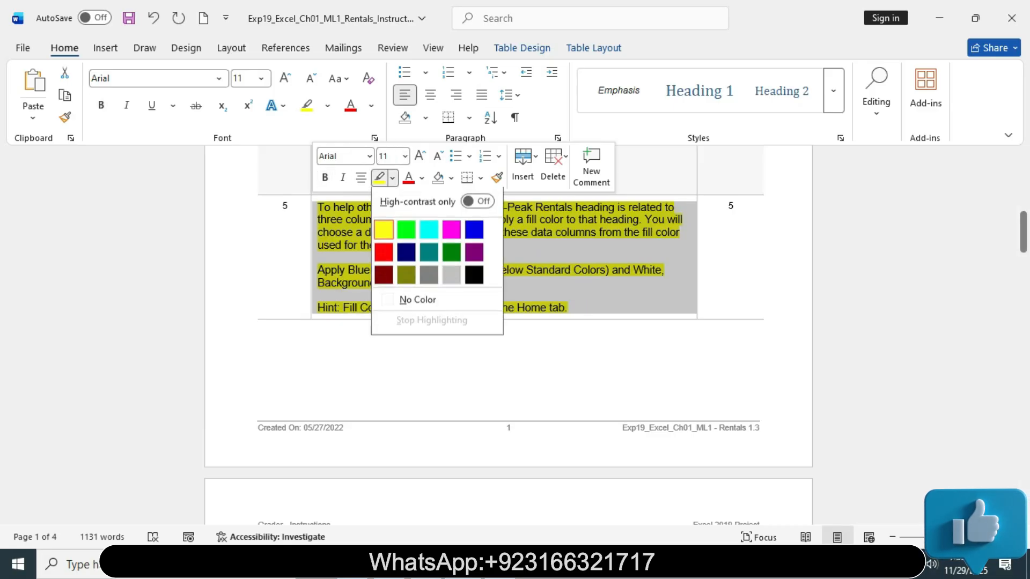
left_click(418, 299)
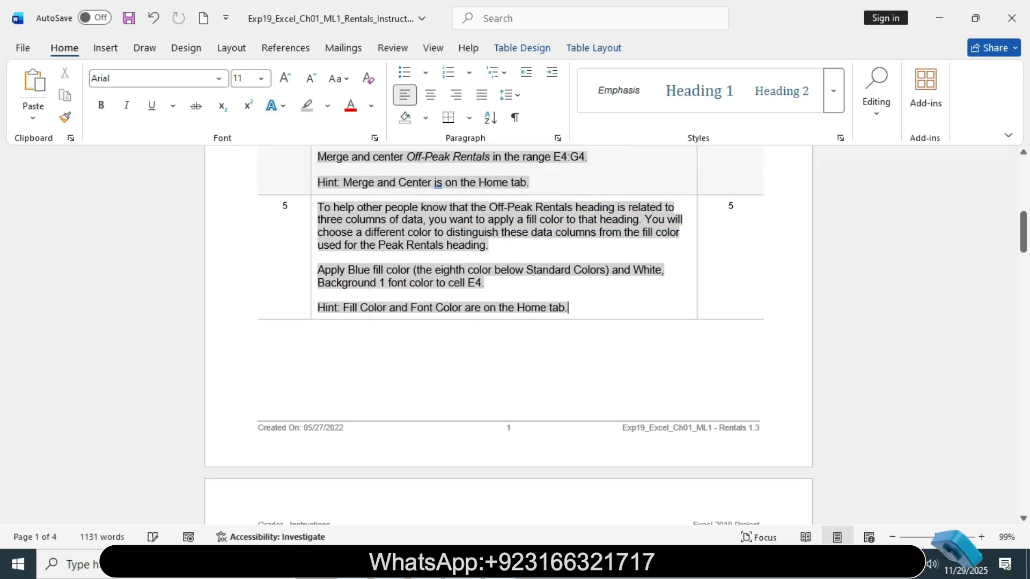
Format the step 6 instruction text on the next page as 14 pt bold with yellow highlighting
left_click_drag(1022, 232, 1023, 279)
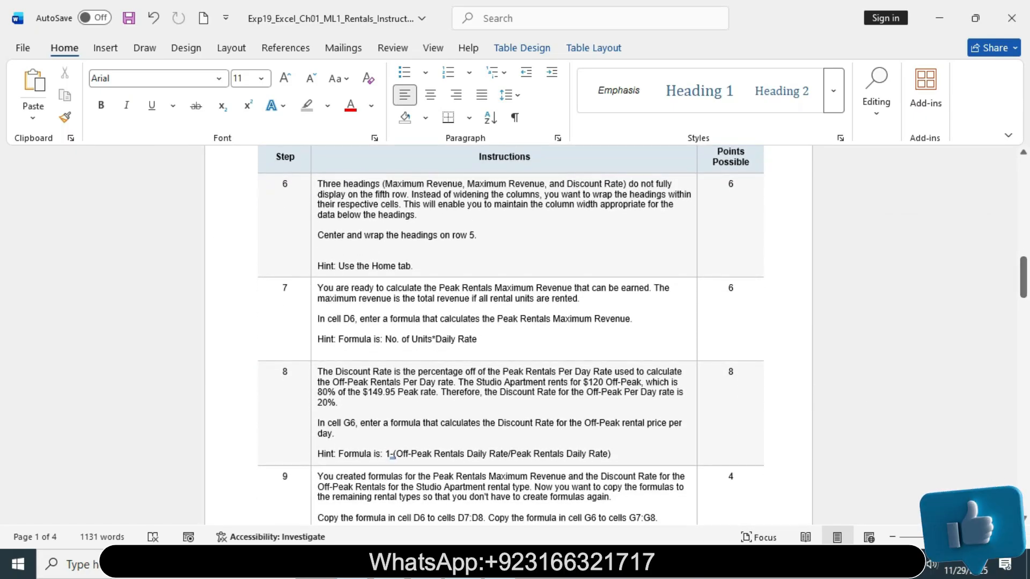
left_click(314, 185)
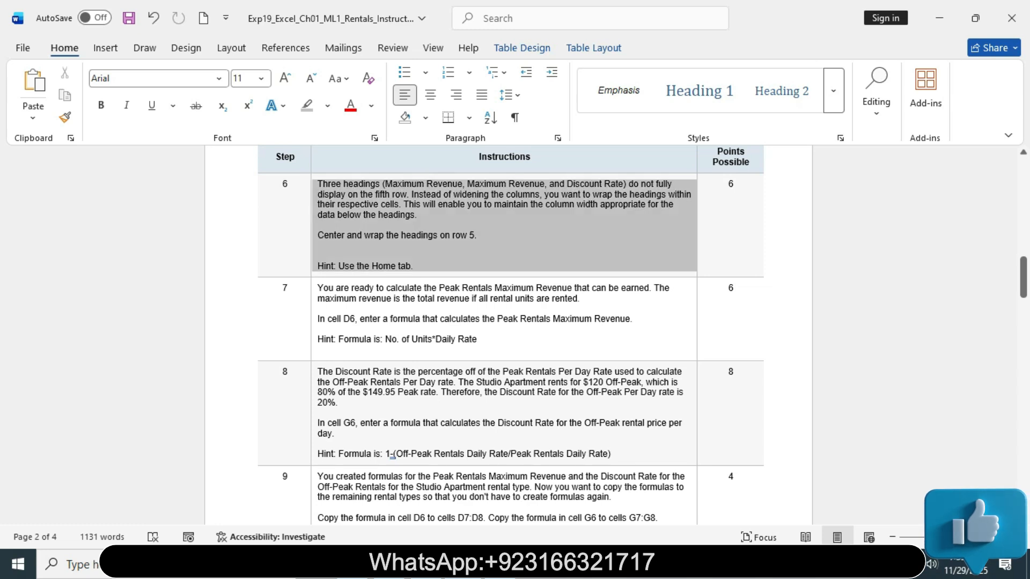
left_click(407, 138)
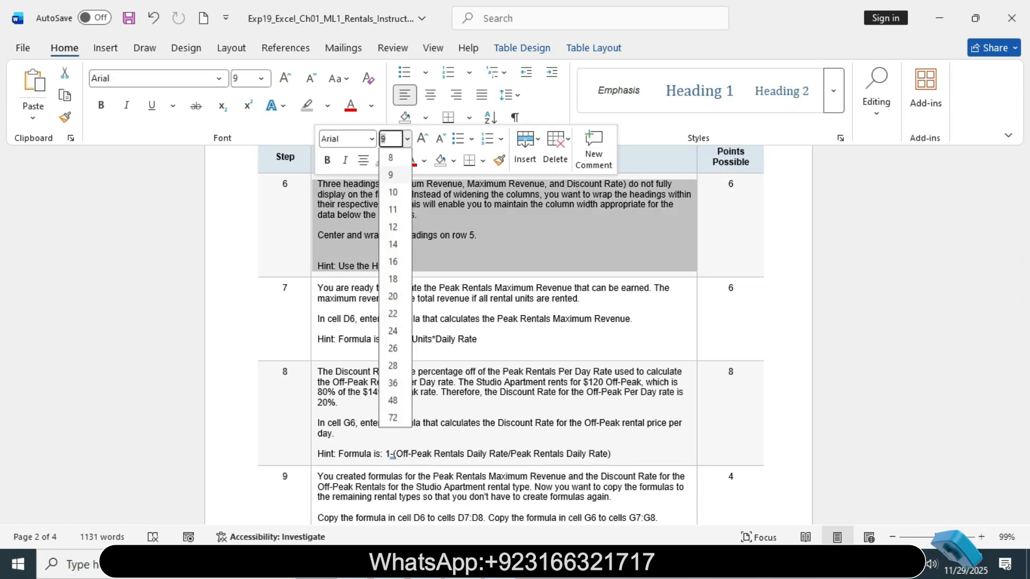
left_click(392, 245)
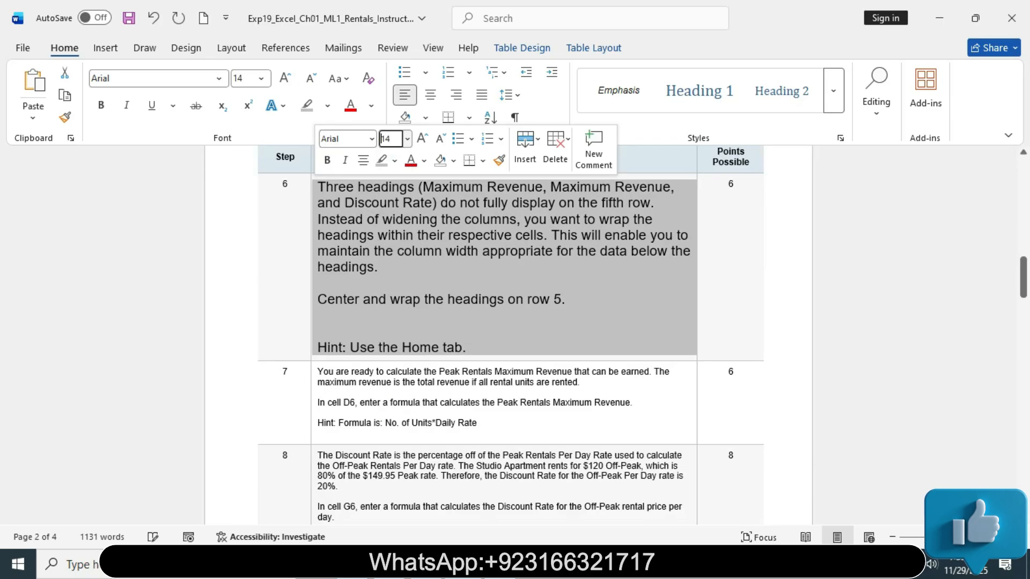
left_click(327, 160)
left_click(394, 160)
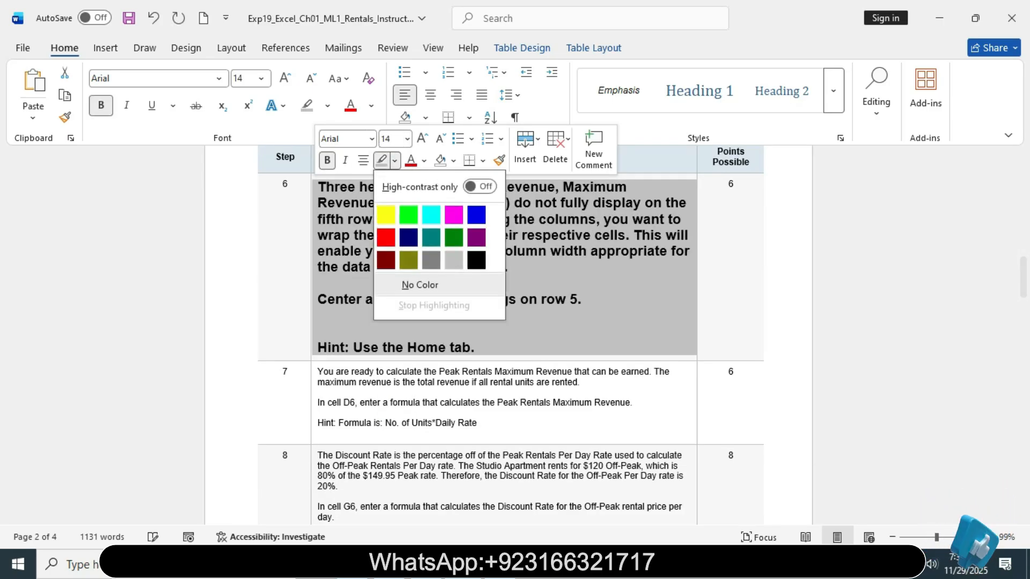
left_click(386, 211)
left_click(383, 219)
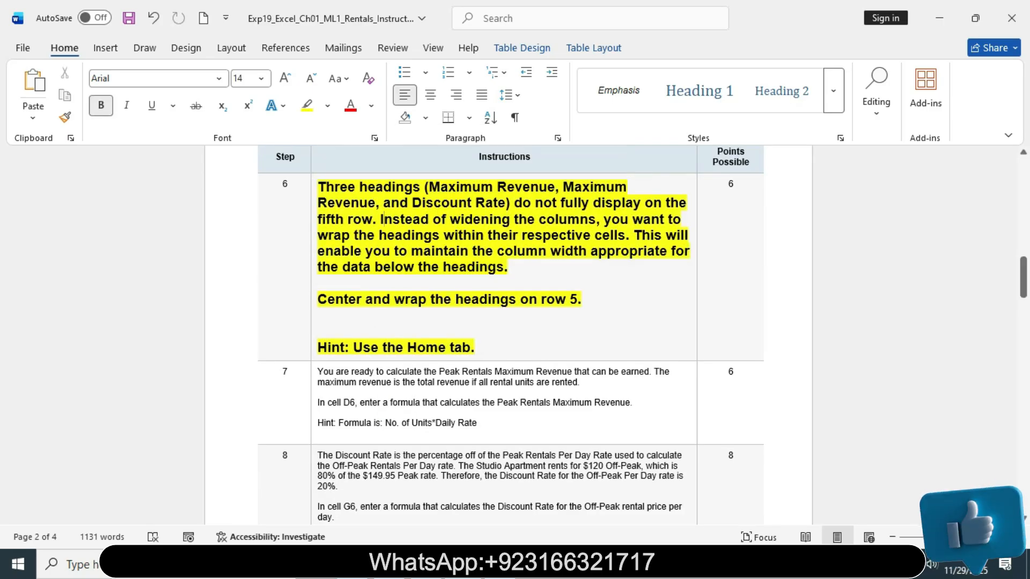
Read the step 6 instruction in Word, then switch to Excel and center and wrap the row 5 headings in A5:G5
left_click_drag(318, 187, 510, 267)
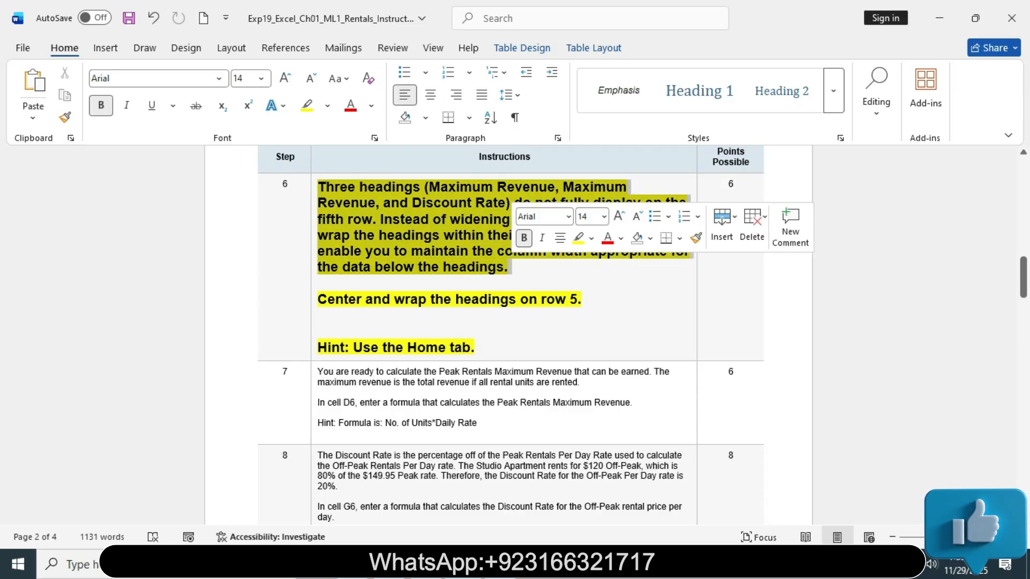
left_click_drag(318, 299, 579, 299)
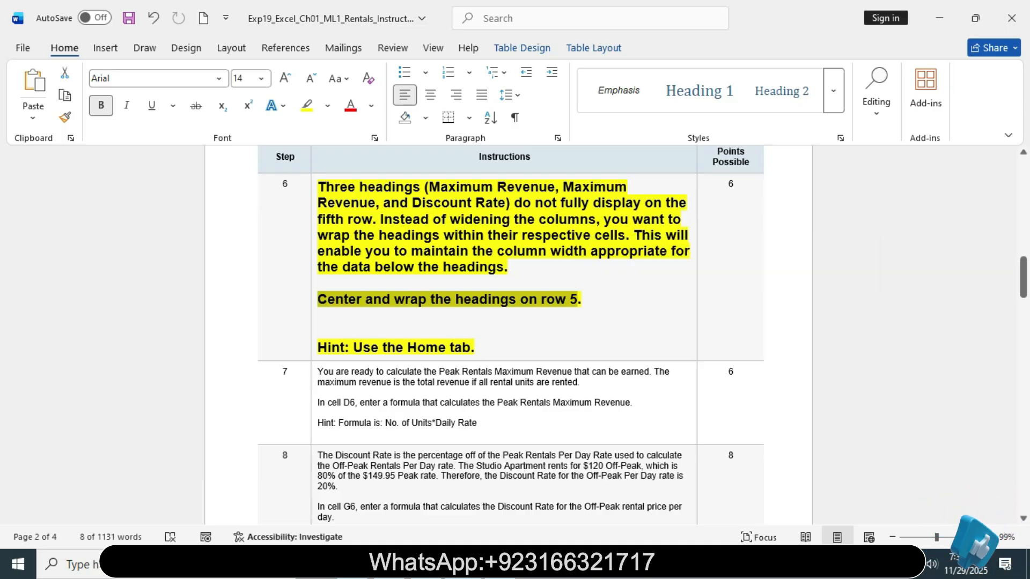
left_click(318, 329)
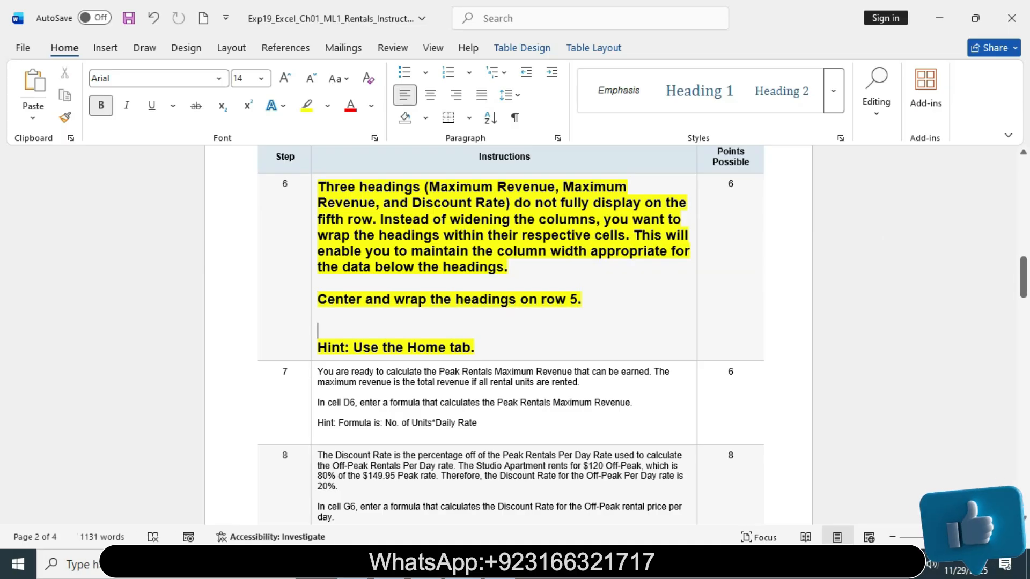
key("ctrl+z")
left_click_drag(455, 299, 589, 299)
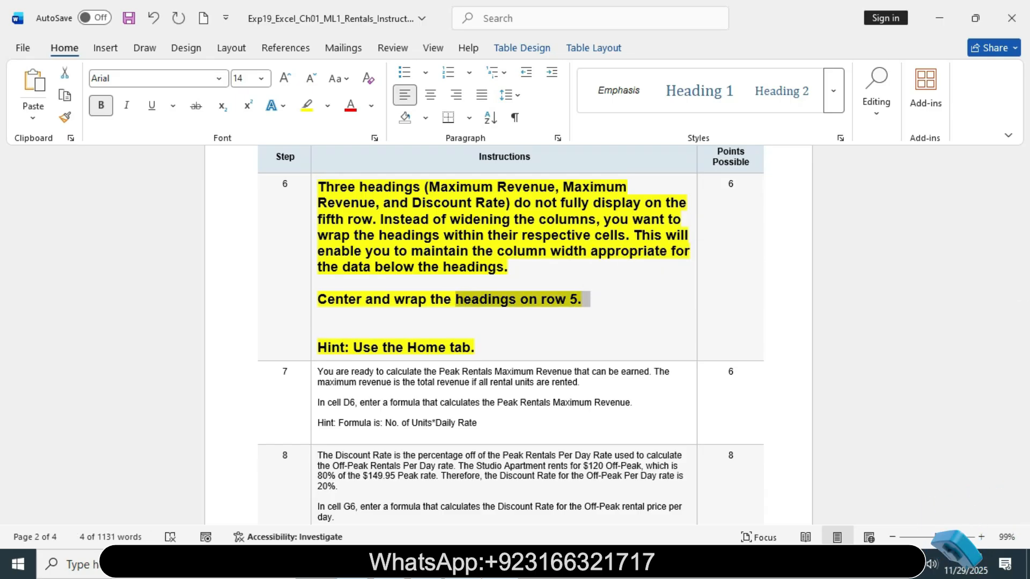
key("alt+Tab")
left_click_drag(64, 266, 389, 266)
key("alt+Tab")
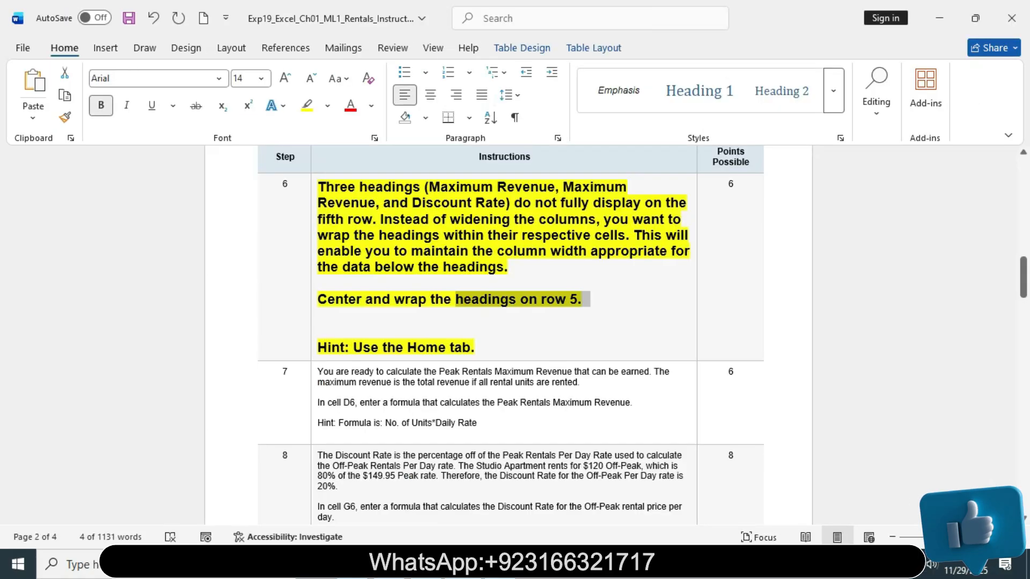
left_click_drag(318, 299, 432, 300)
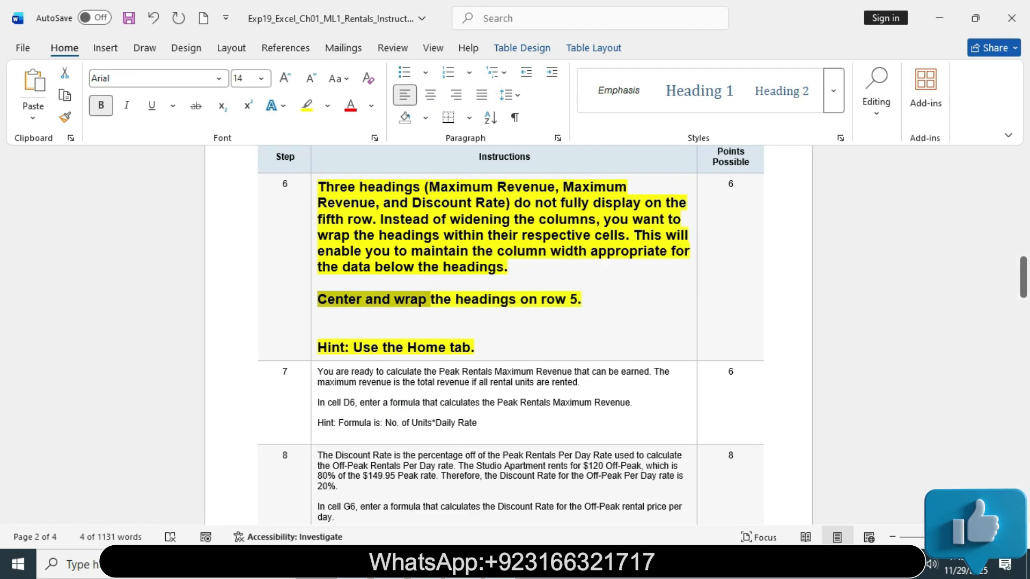
key("alt+Tab")
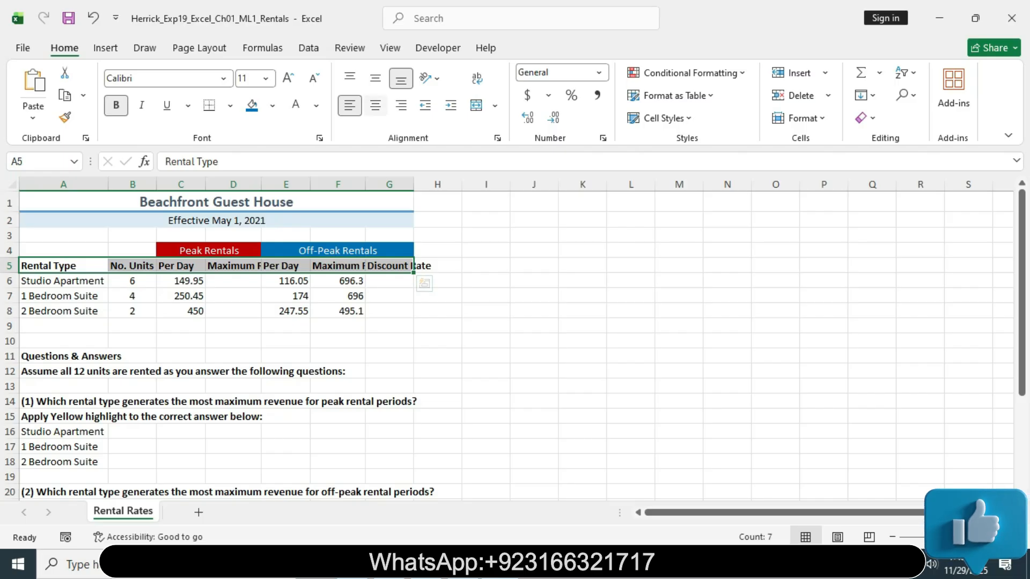
left_click(376, 105)
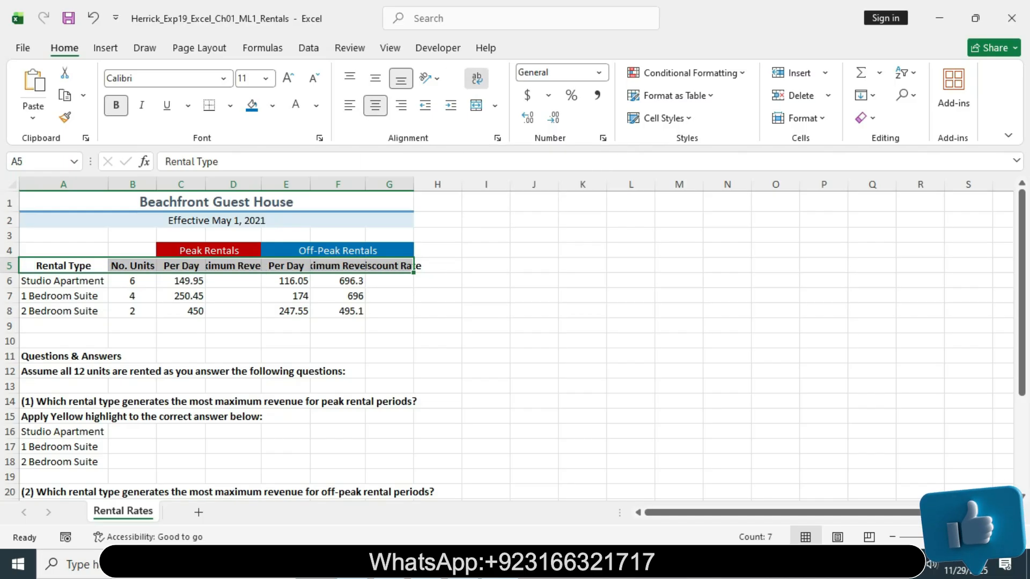
left_click(476, 78)
Return to Word and mark the step 6 instruction as done with 11 pt non-bold text and light gray highlighting
key("alt+Tab")
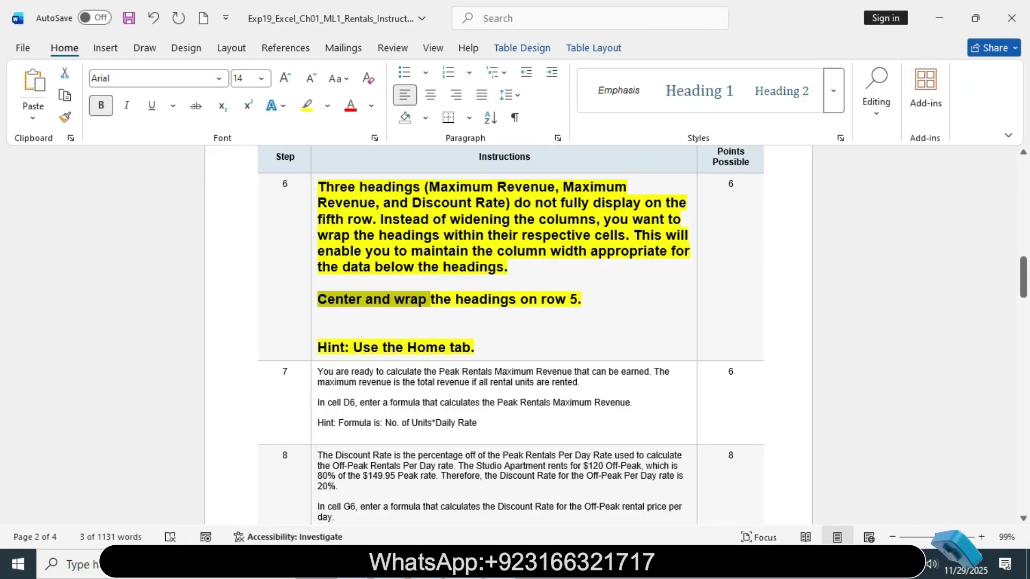
left_click(315, 192)
left_click(406, 146)
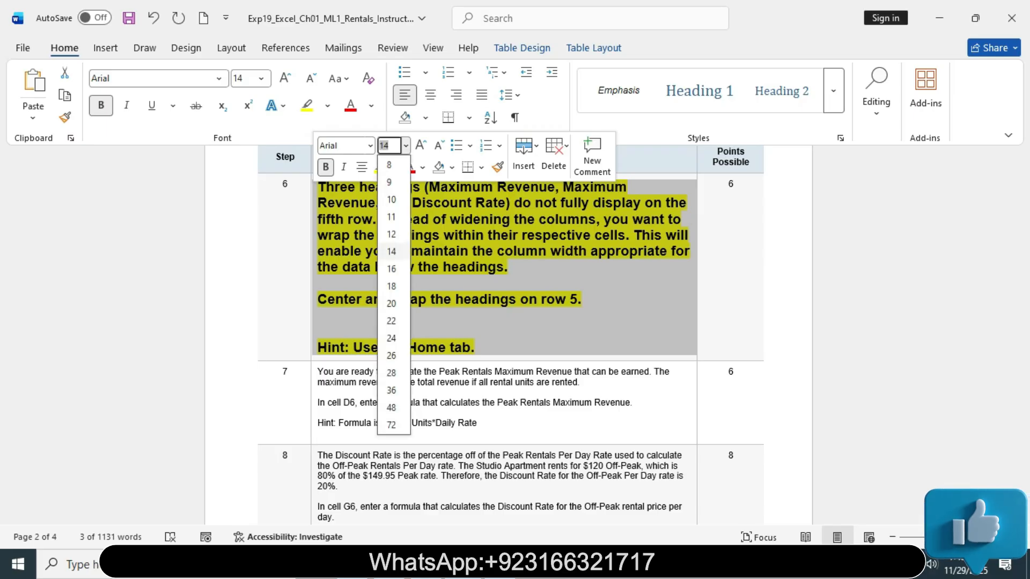
left_click(391, 217)
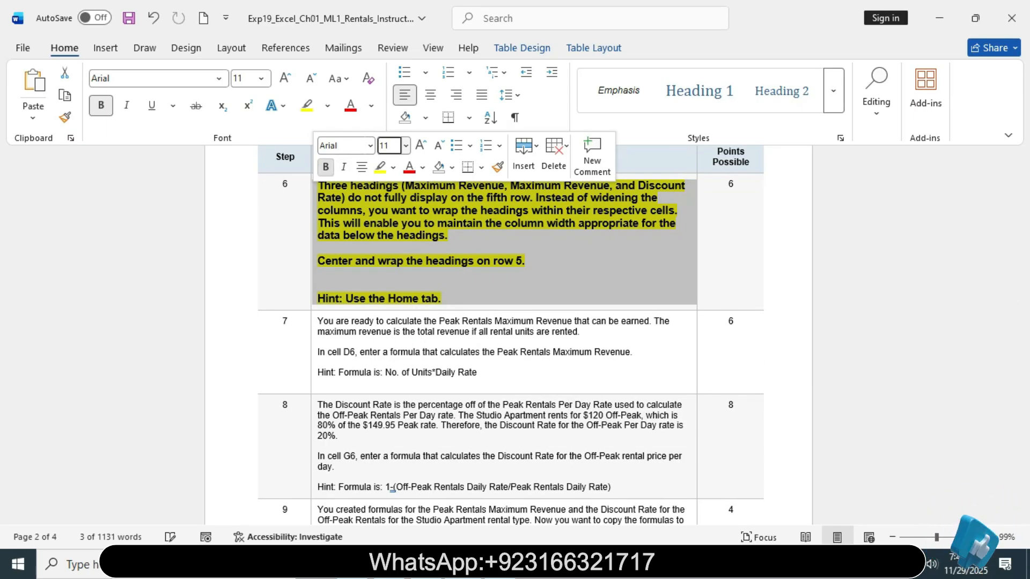
left_click(325, 167)
left_click(393, 167)
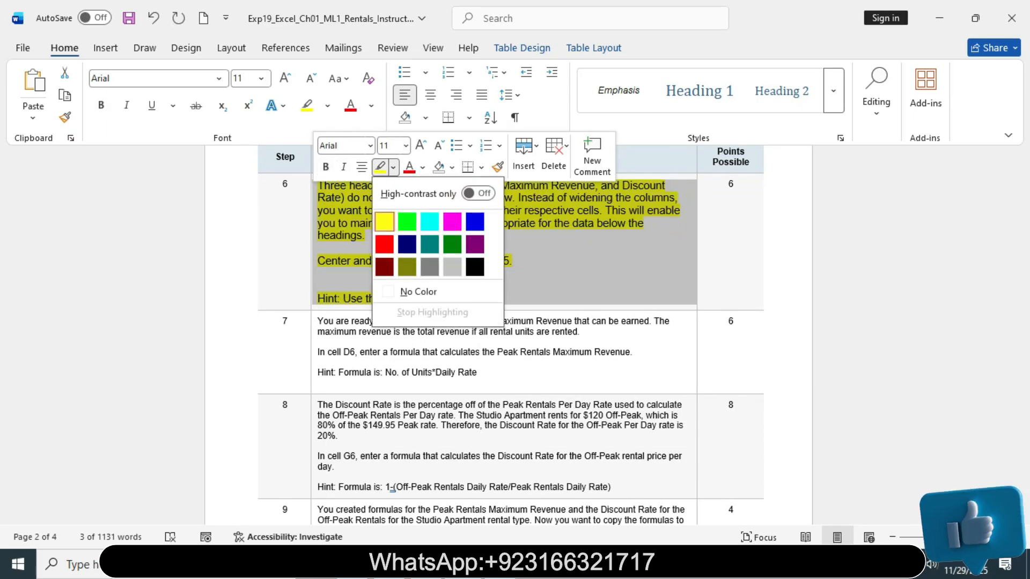
left_click(452, 267)
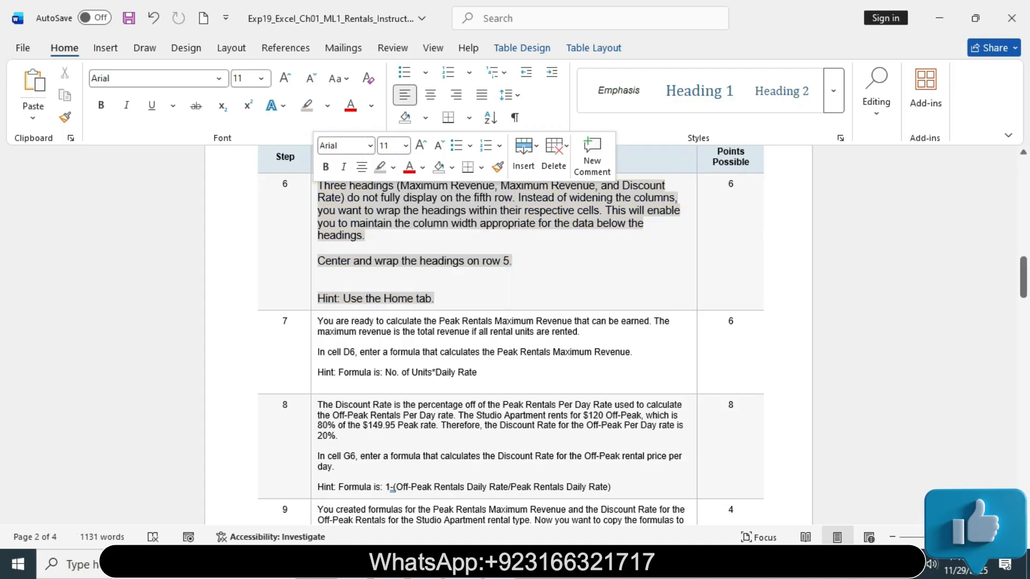
left_click(369, 235)
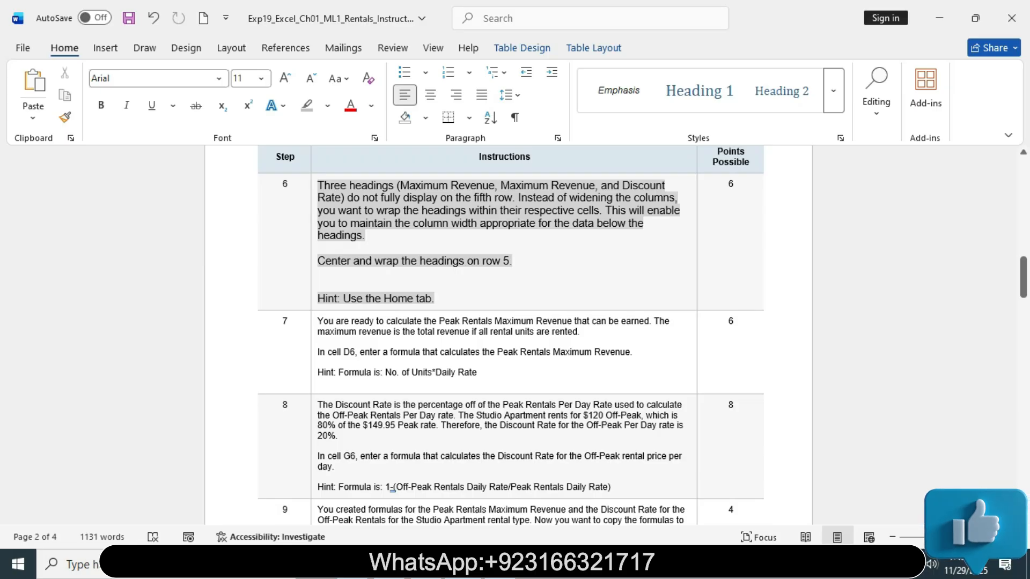
Format the step 7 instruction text as 14 pt bold with yellow highlighting
left_click(315, 325)
left_click(406, 273)
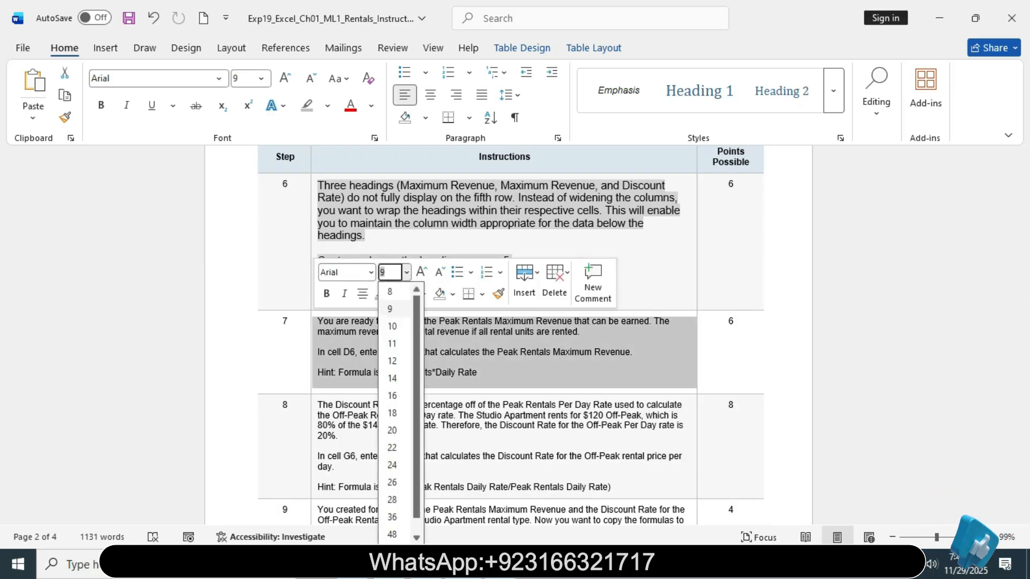
left_click(392, 378)
left_click(326, 294)
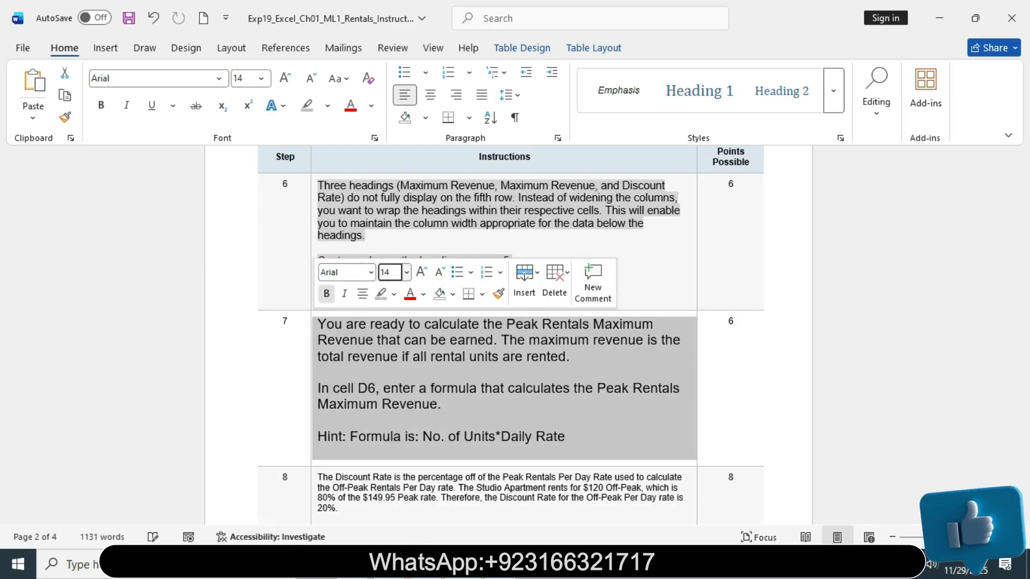
left_click(394, 294)
left_click(386, 348)
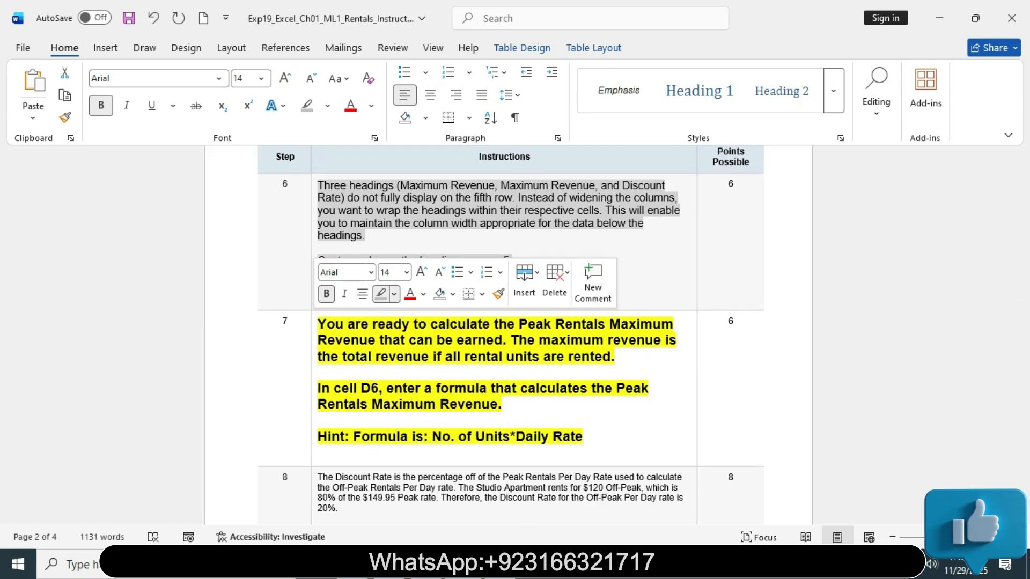
Remove the empty line below the formula hint in the step 7 instruction, undoing the accidental character deletion
left_click(321, 452)
left_click_drag(1022, 277, 1022, 286)
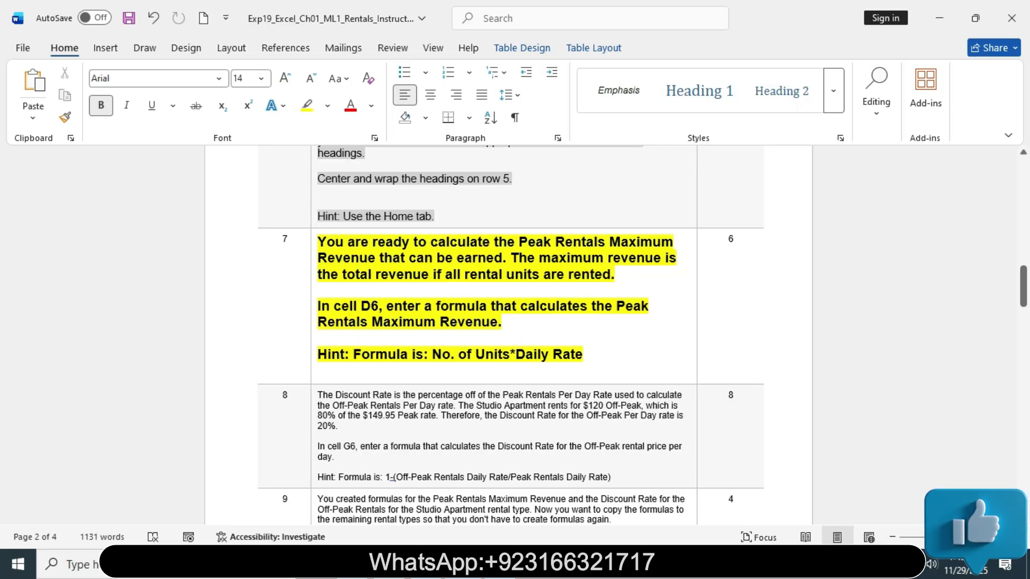
key("BackSpace")
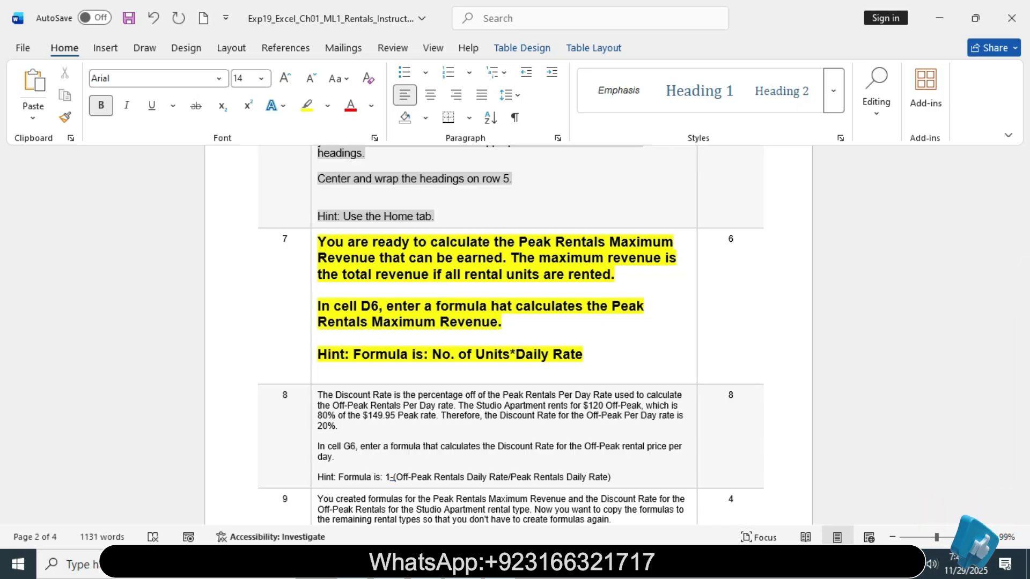
key("ctrl+z")
left_click(318, 370)
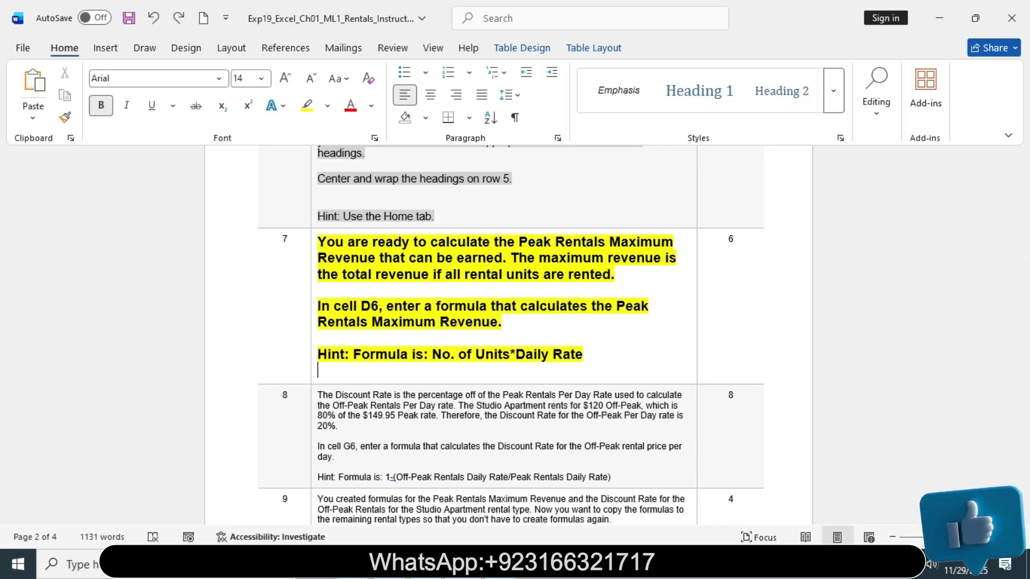
key("BackSpace")
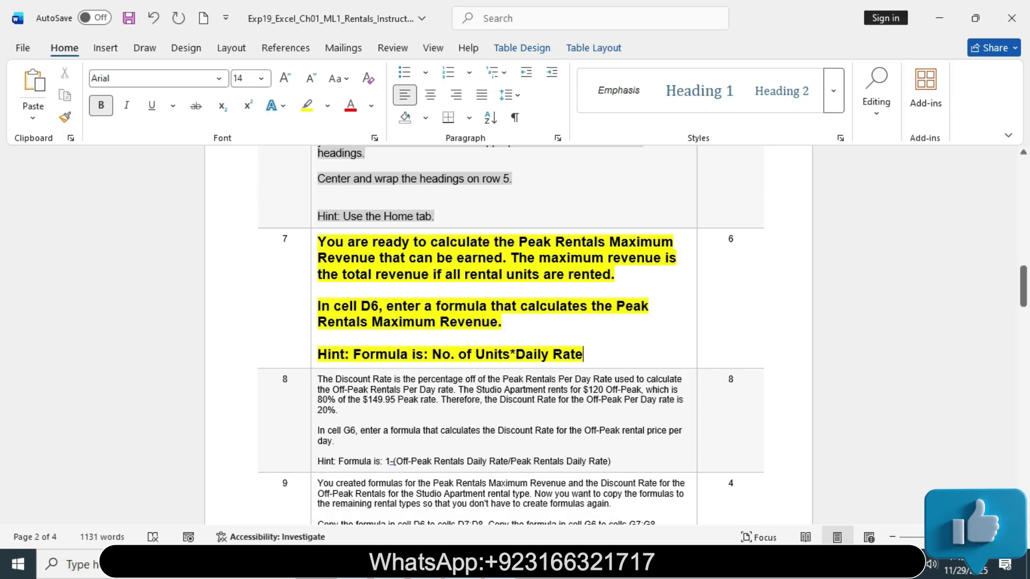
Read the step 7 instruction on the Peak Rentals Maximum Revenue, then switch to Excel and select cell D6
left_click_drag(317, 242, 614, 274)
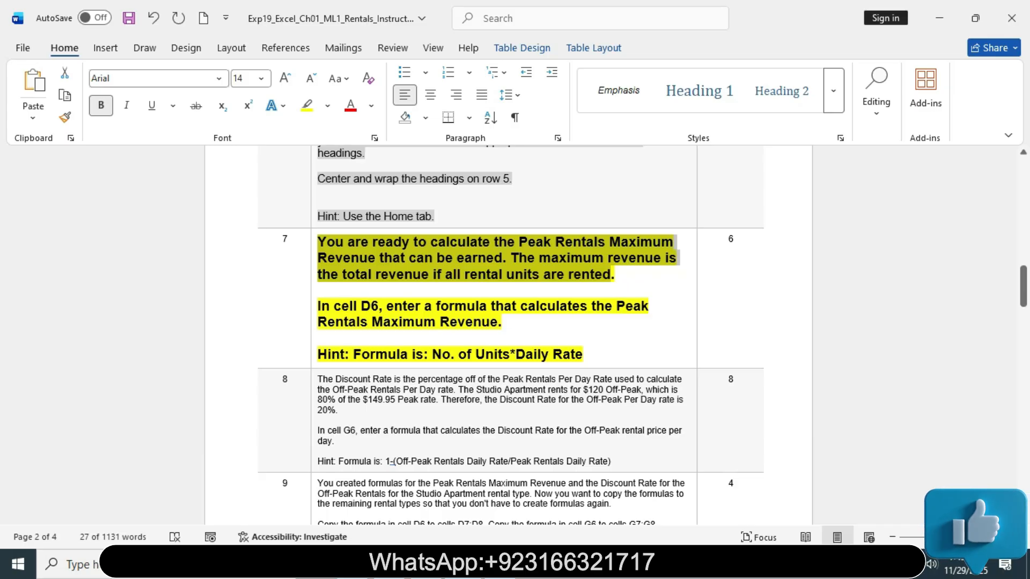
left_click_drag(318, 306, 501, 322)
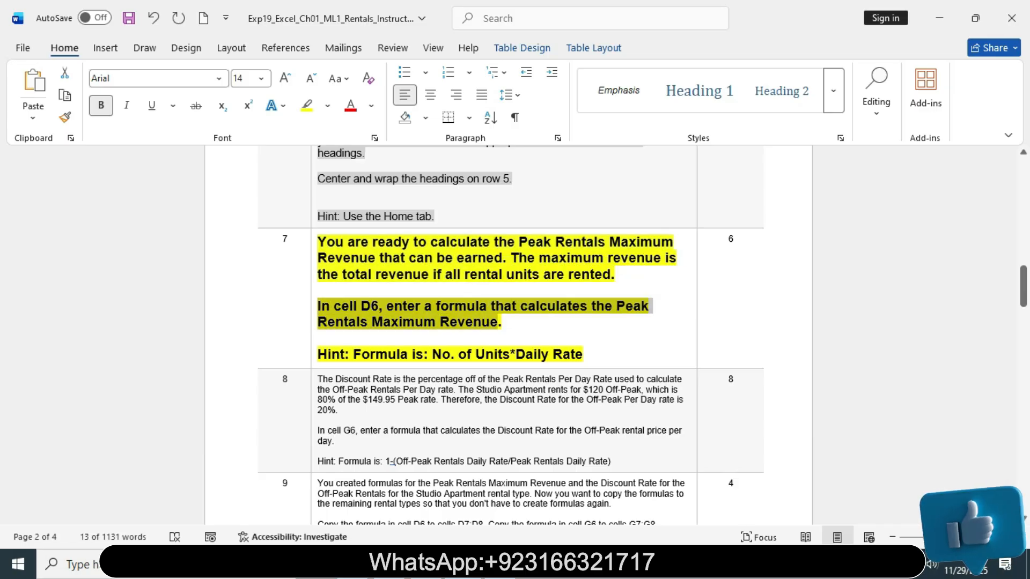
key("Down")
left_click_drag(318, 306, 384, 307)
key("alt+Tab")
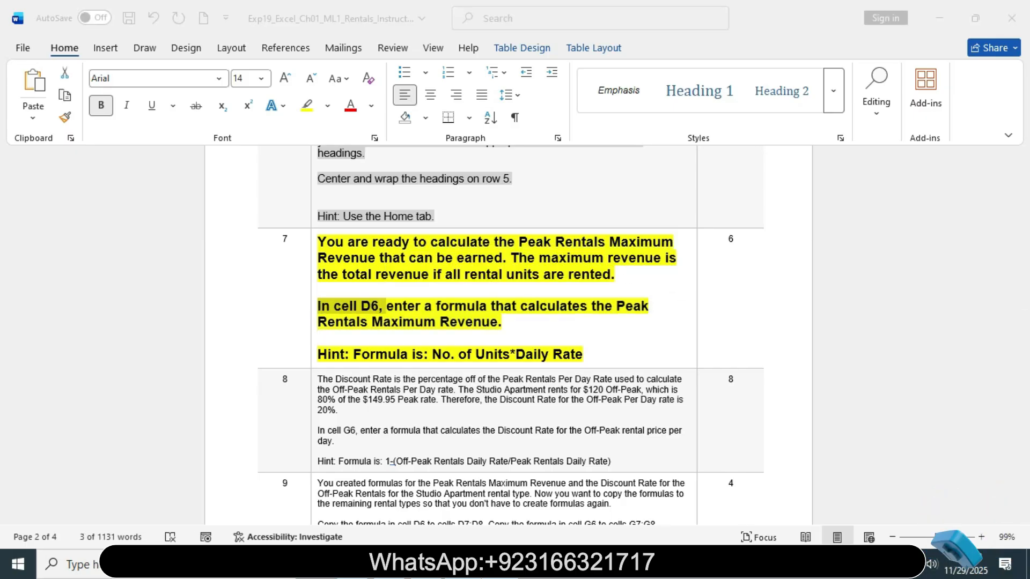
left_click(233, 296)
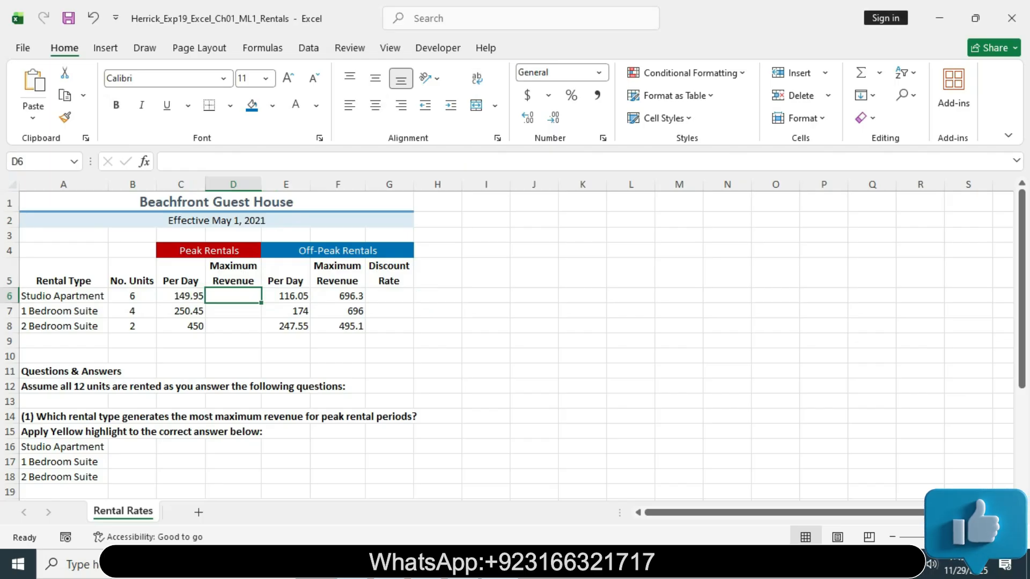
Switch to Word and reread the step 7 instruction for cell D6 and its formula hint
key("alt+Tab")
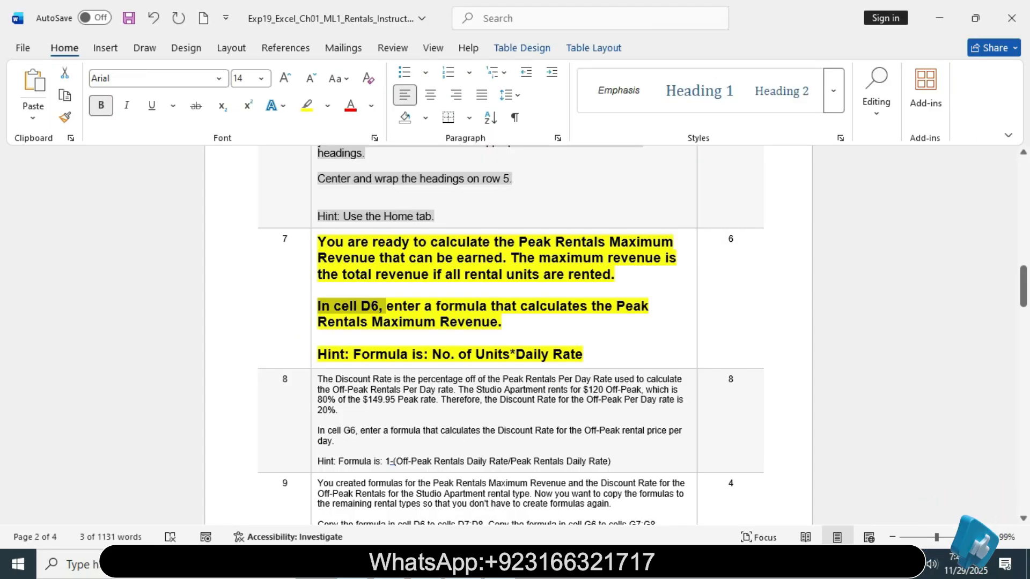
left_click_drag(387, 306, 591, 307)
left_click_drag(318, 323, 498, 323)
left_click_drag(318, 355, 583, 355)
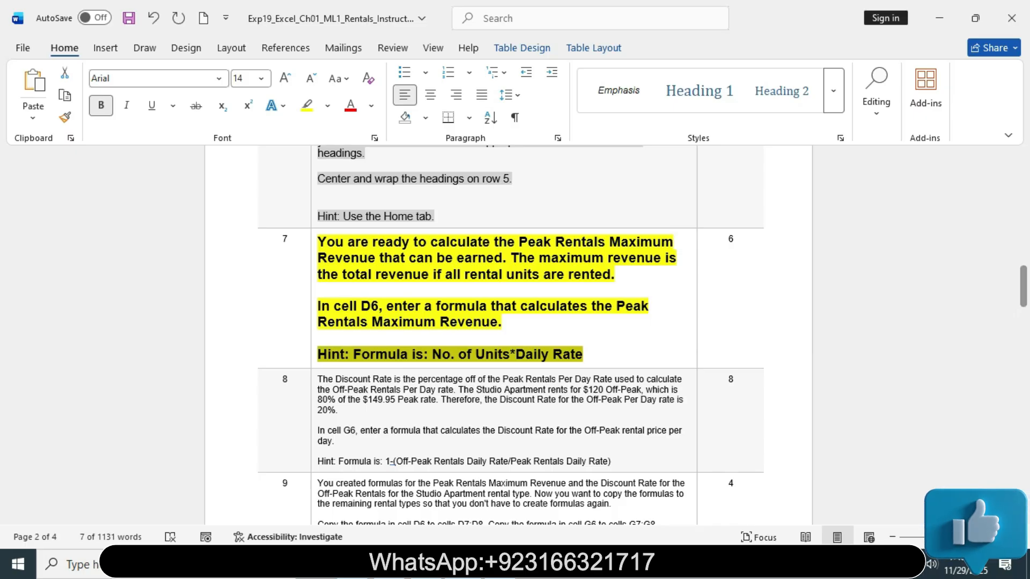
In Excel, enter the Peak Rentals Maximum Revenue formula =B6*C6 in cell D6, consulting the step 7 hint in Word for the second factor
key("alt+Tab")
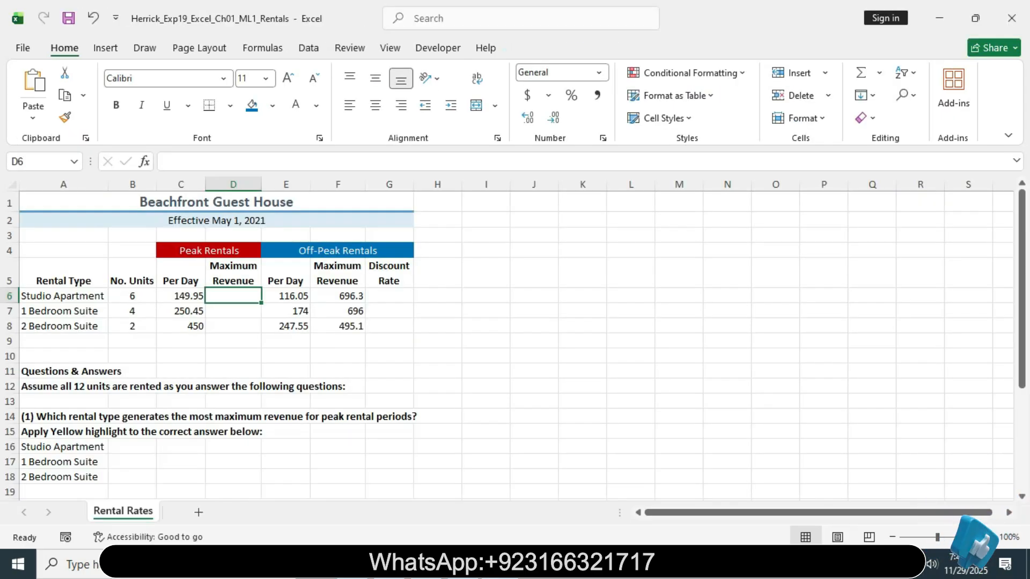
type("=")
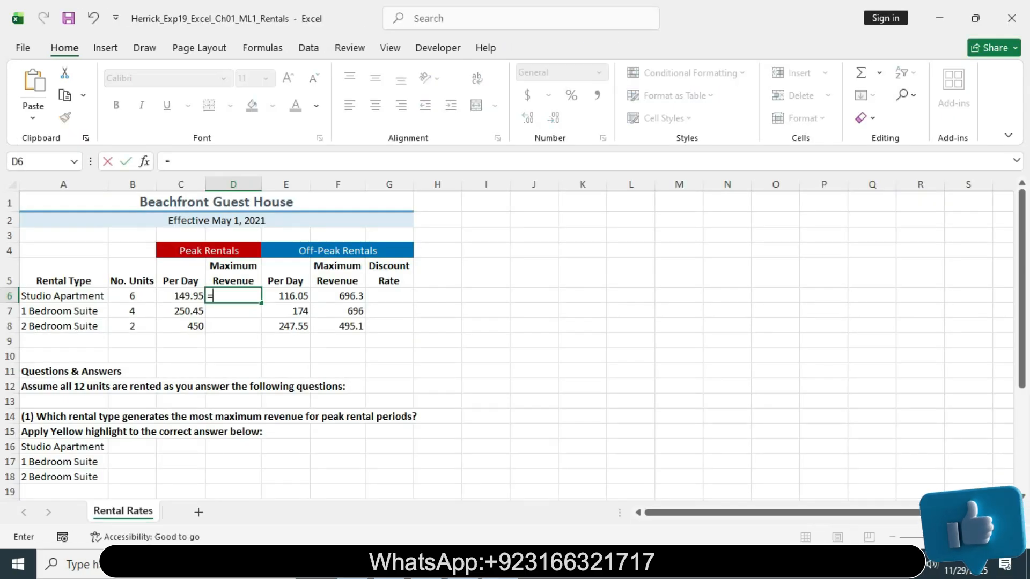
left_click(132, 296)
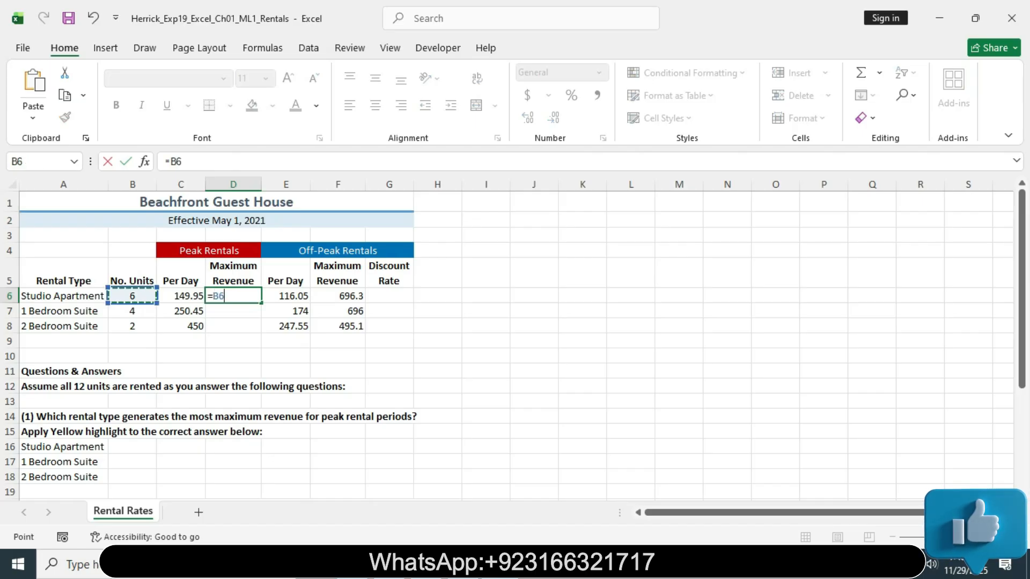
type("*")
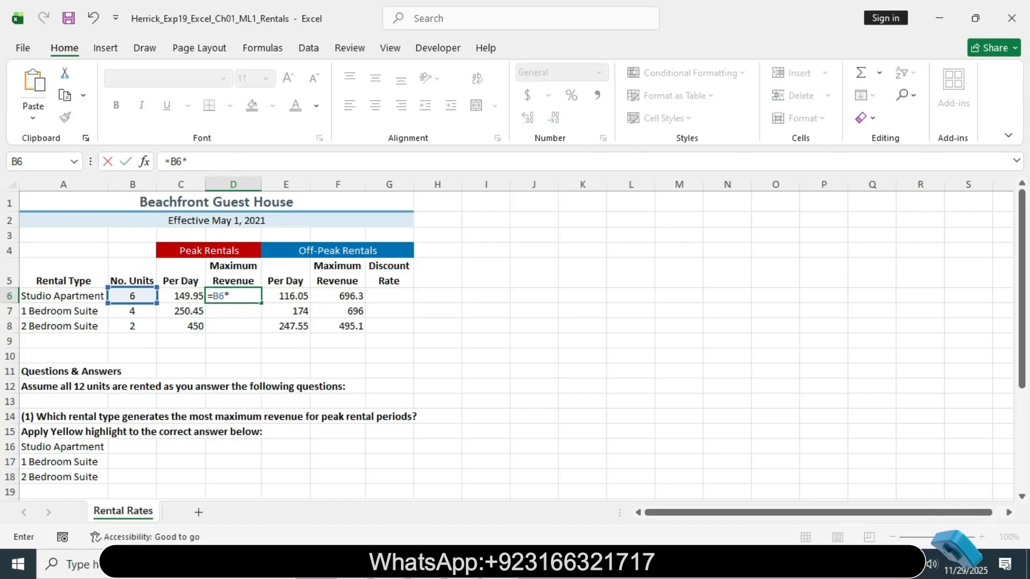
key("alt+Tab")
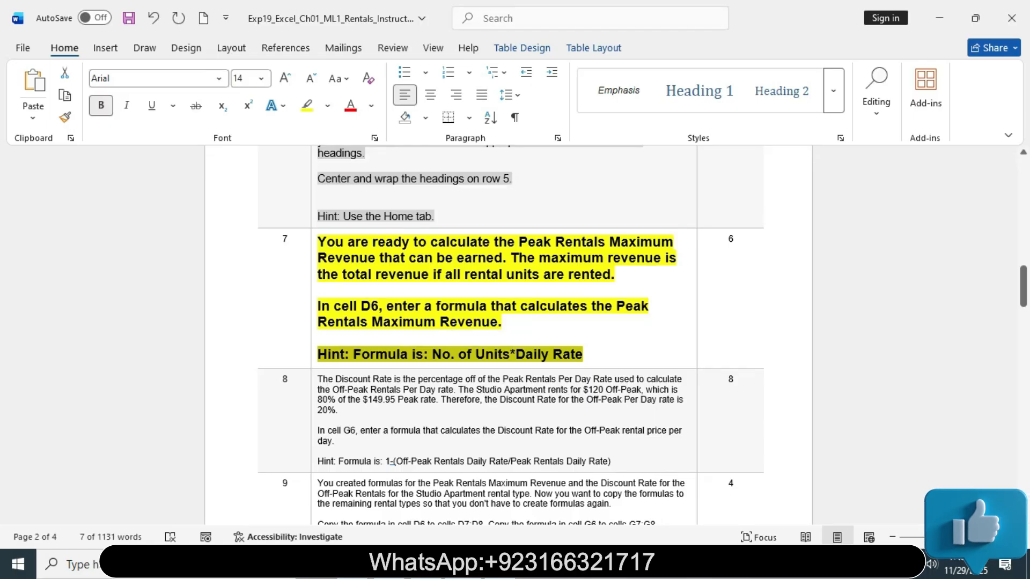
left_click(467, 353)
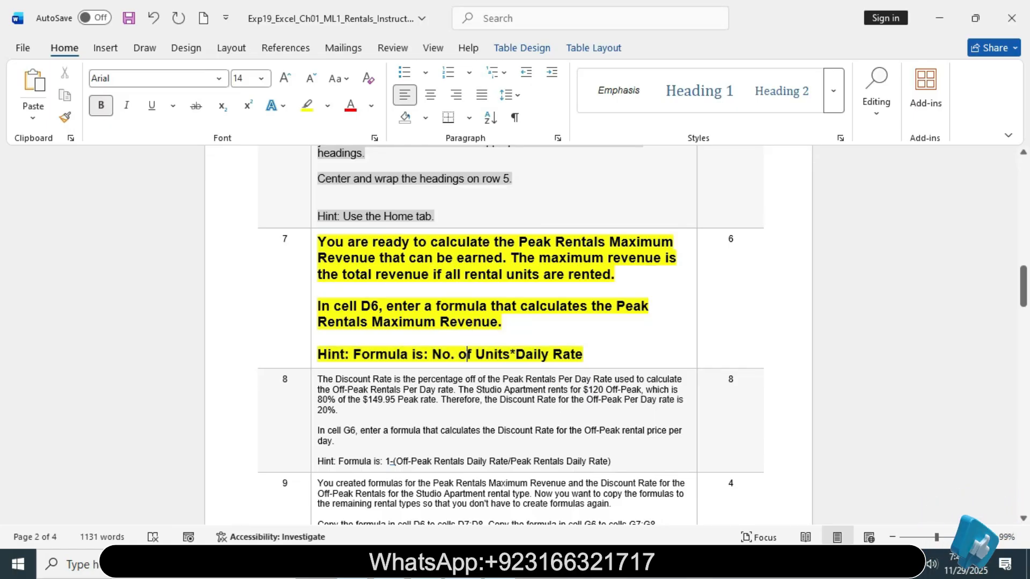
left_click_drag(515, 354, 582, 354)
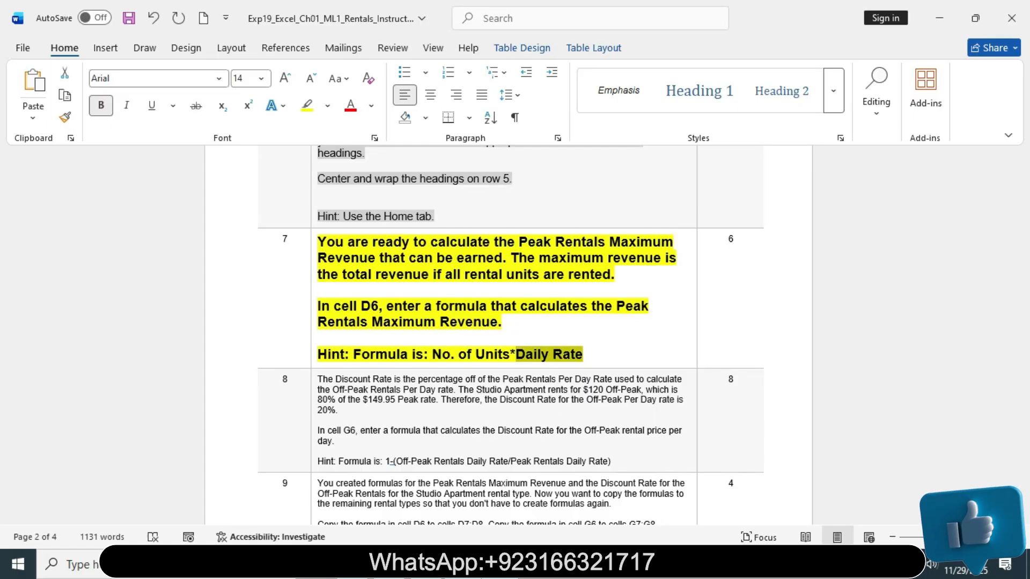
key("alt+Tab")
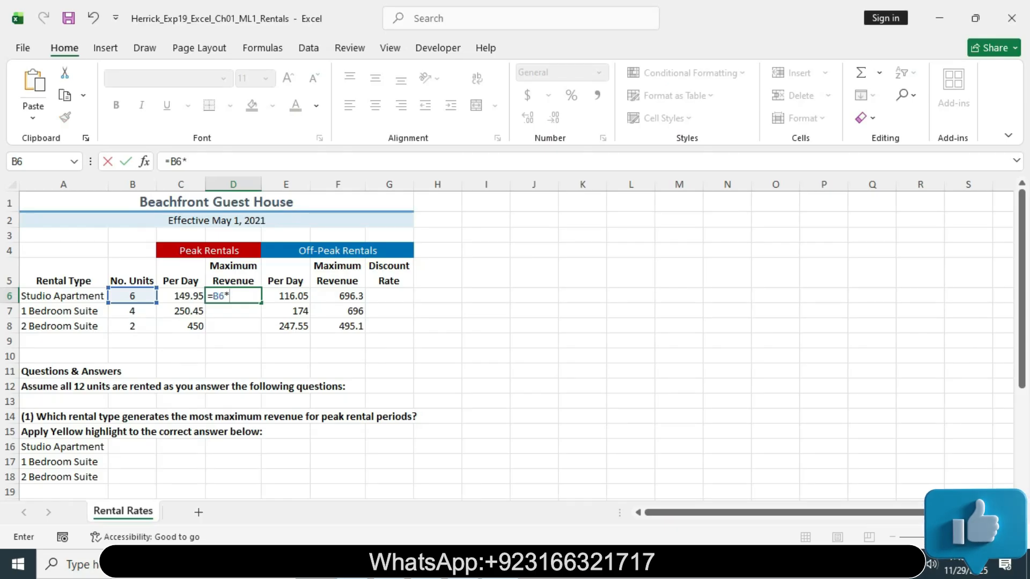
left_click(181, 296)
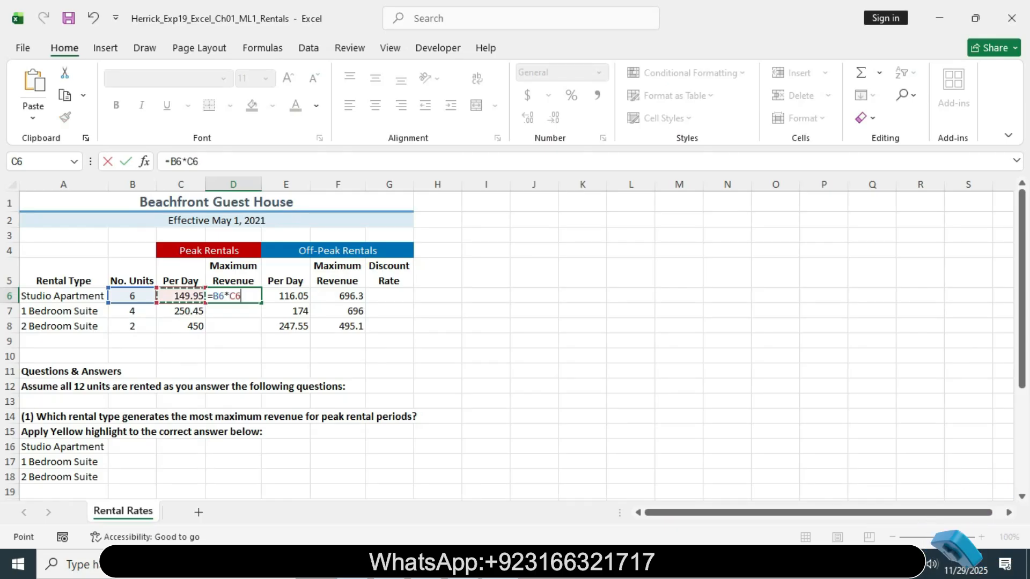
key("Return")
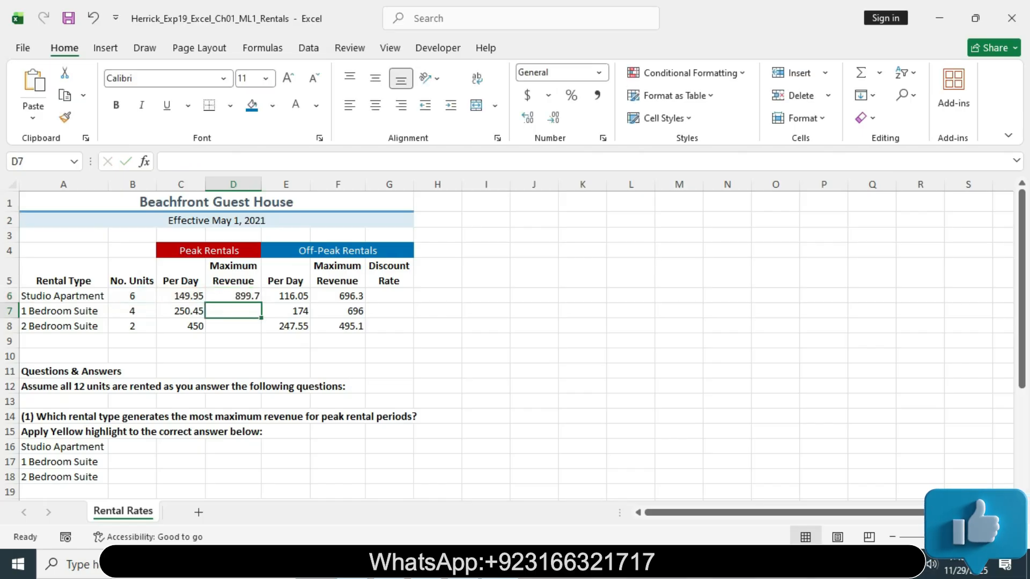
left_click(232, 296)
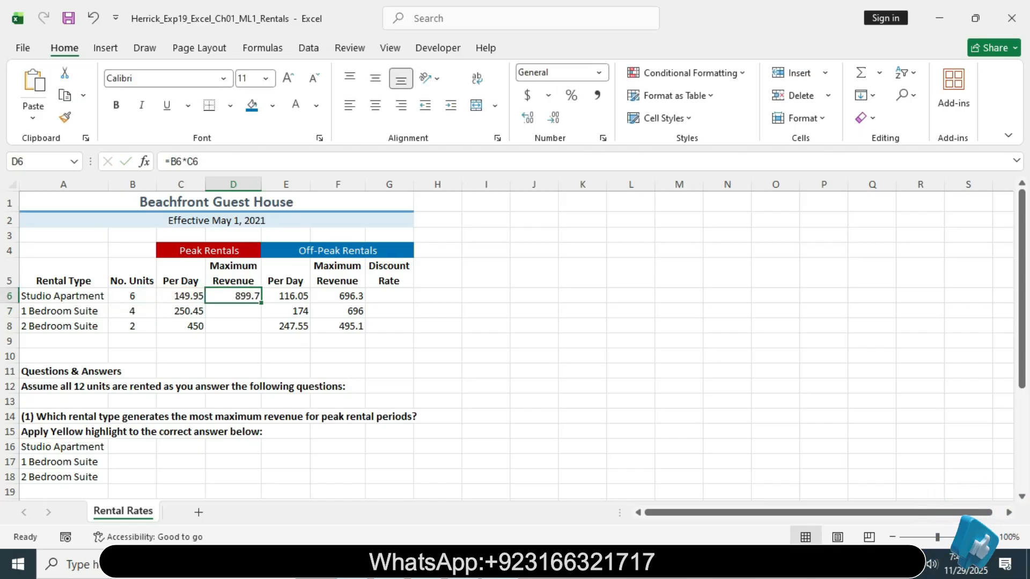
Return to Word and mark the step 7 instruction as done with 11 pt non-bold text and light gray highlighting
key("alt+Tab")
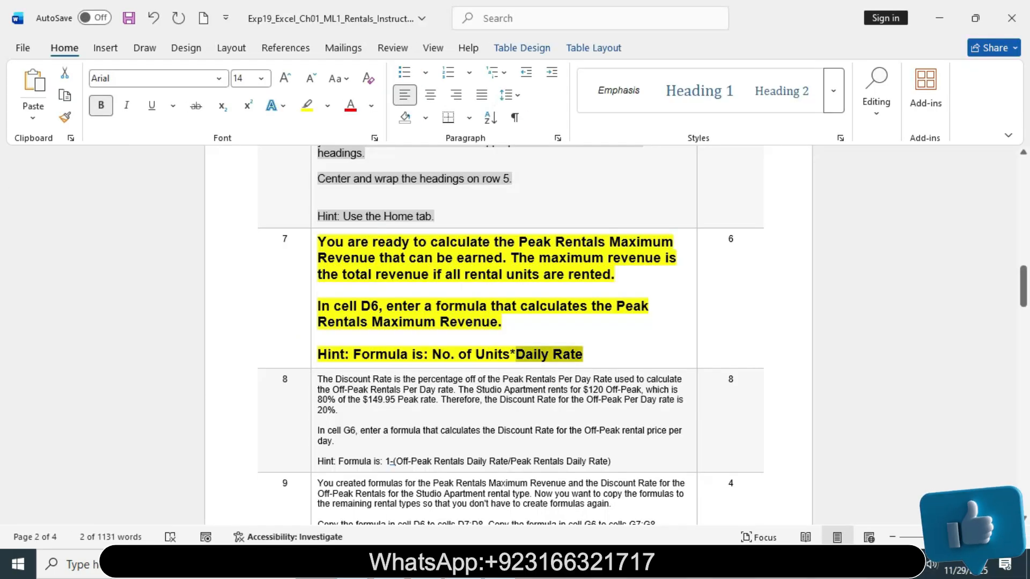
left_click(315, 242)
left_click(407, 194)
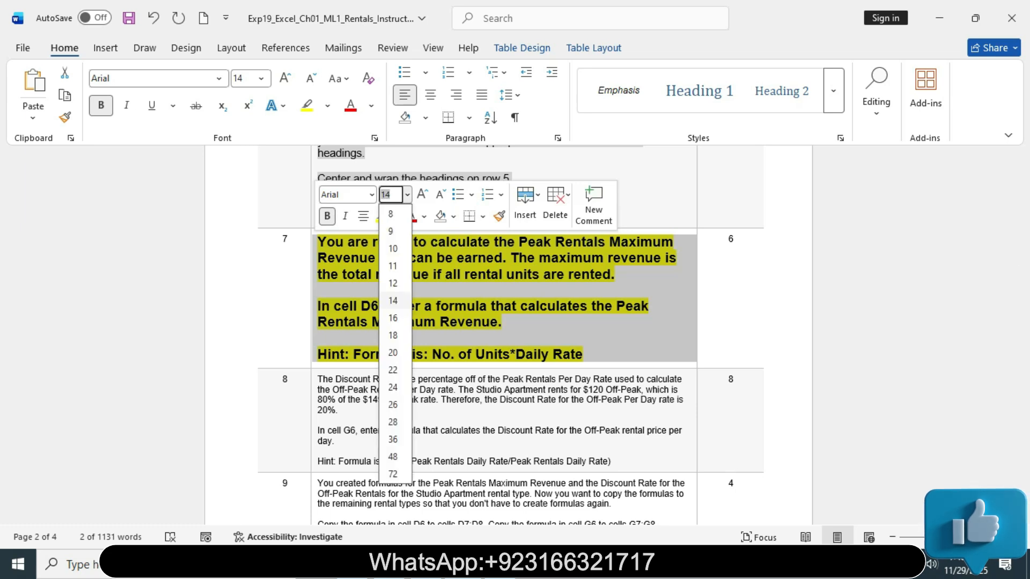
left_click(391, 270)
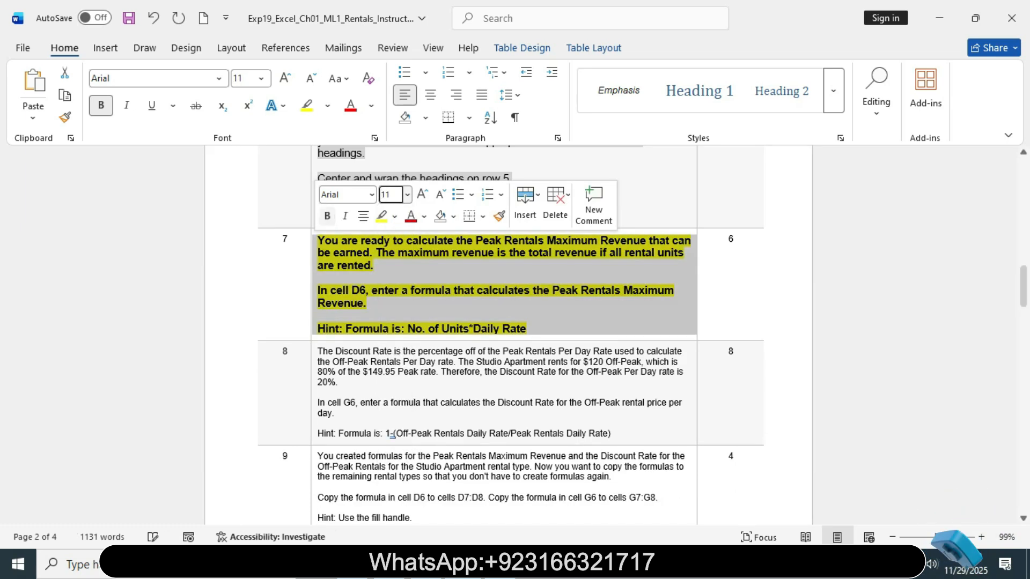
left_click(327, 216)
left_click(394, 216)
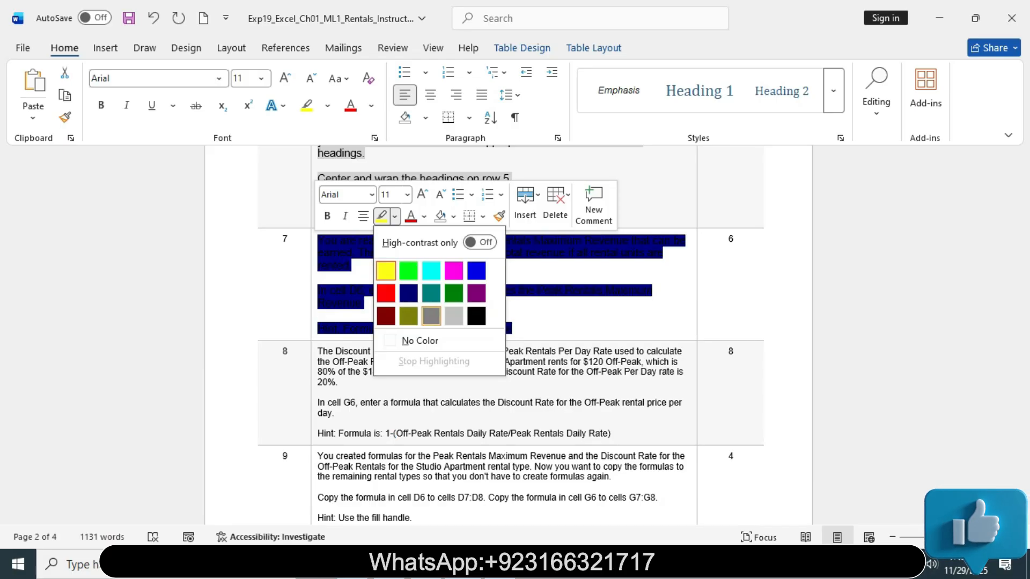
left_click(454, 316)
left_click(453, 316)
Format the step 8 instruction text as 14 pt bold with yellow highlighting
left_click_drag(1023, 287, 1023, 300)
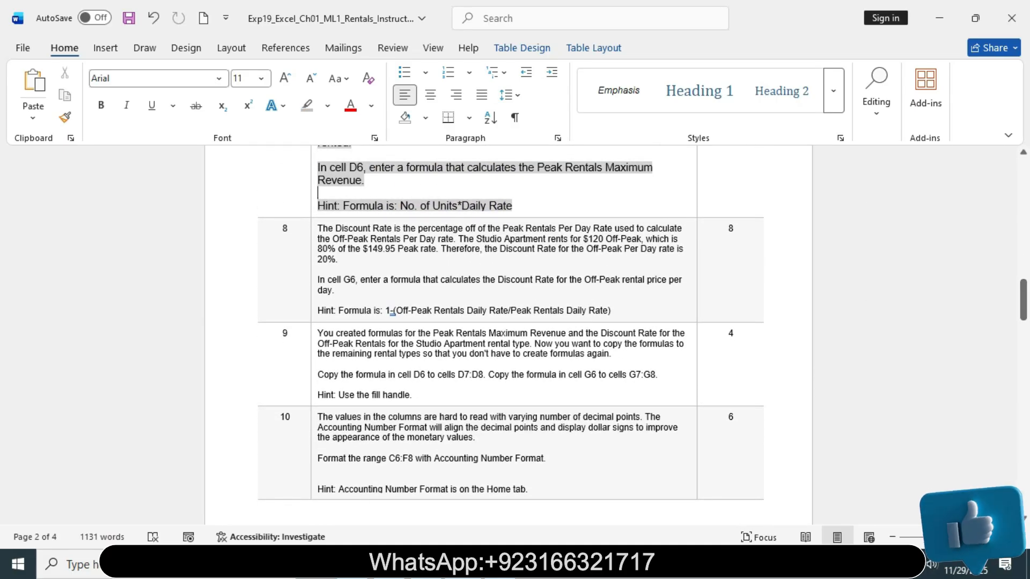
left_click(315, 231)
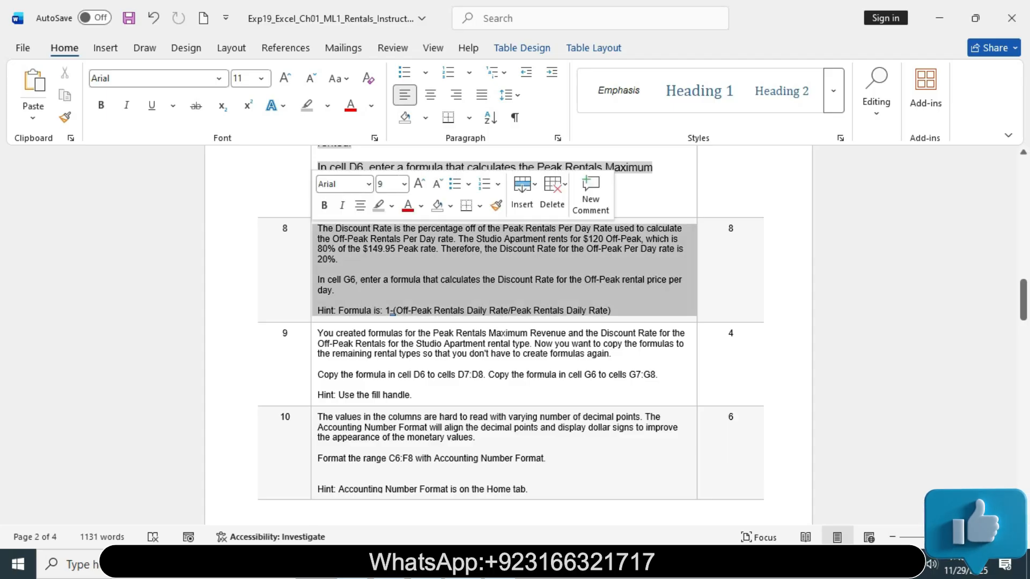
left_click(403, 184)
left_click(391, 290)
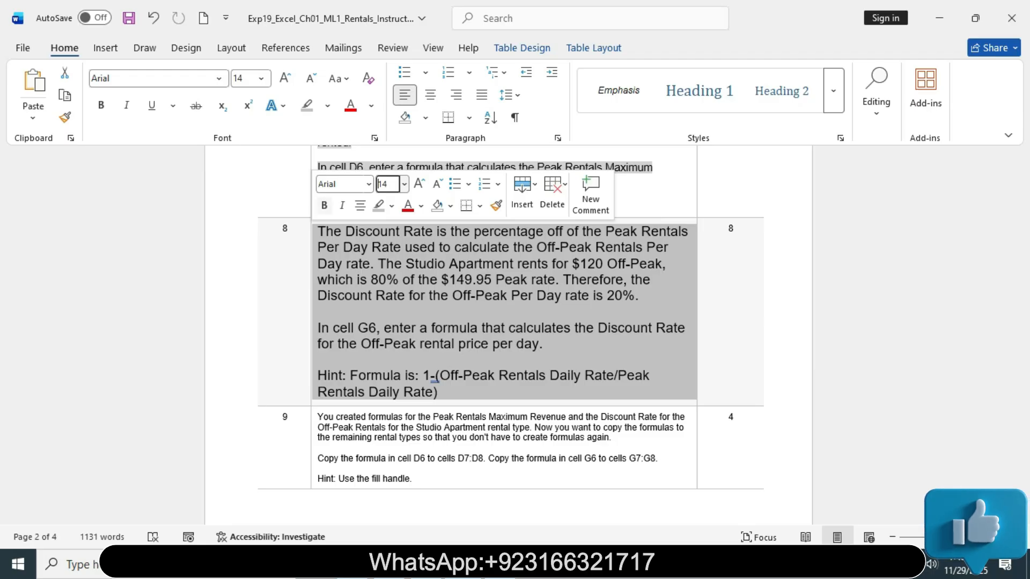
left_click(324, 205)
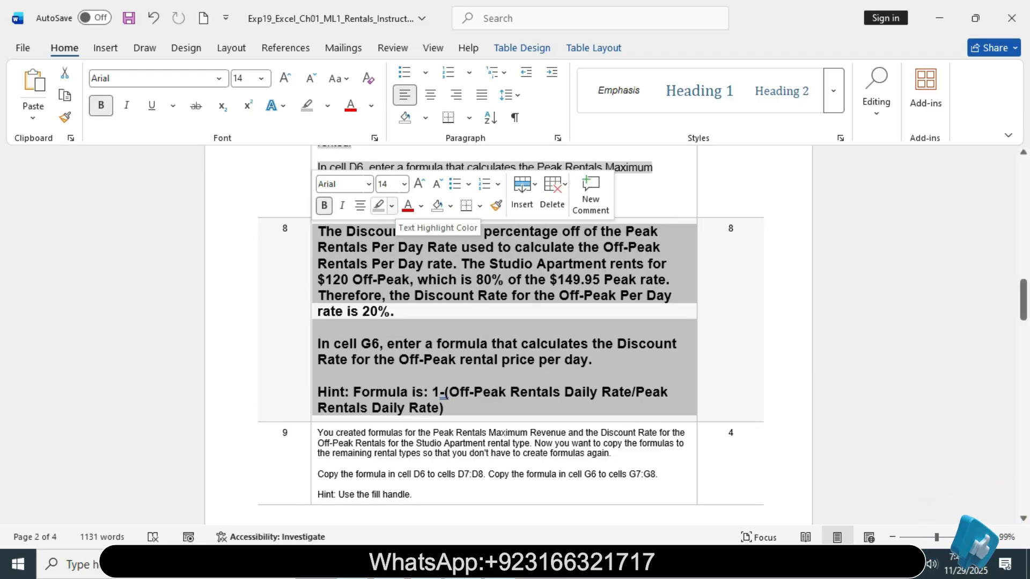
left_click(391, 207)
left_click(385, 260)
left_click(380, 247)
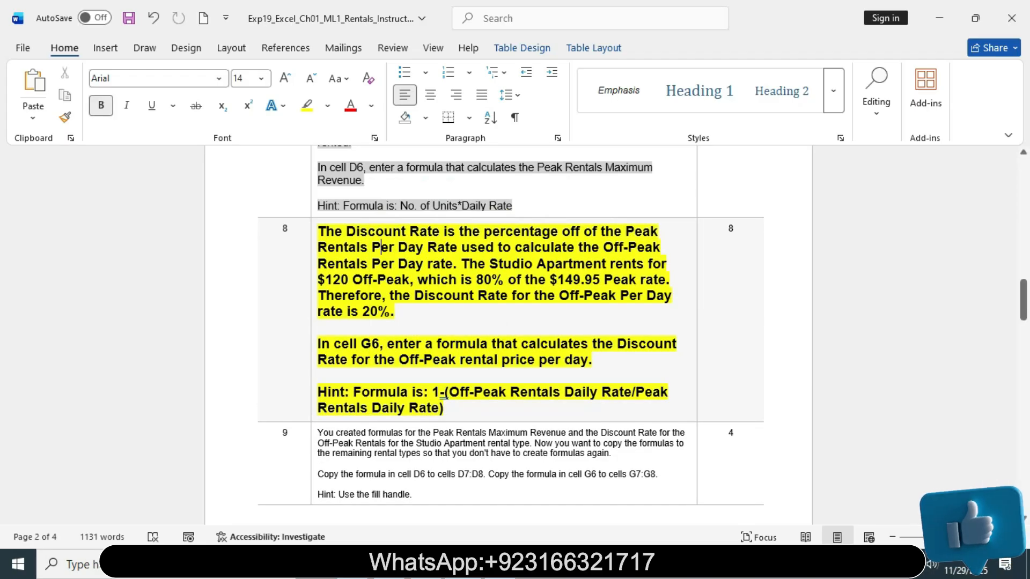
Read the step 8 instruction on the Discount Rate, including the target cell and the formula hint
triple_click(380, 247)
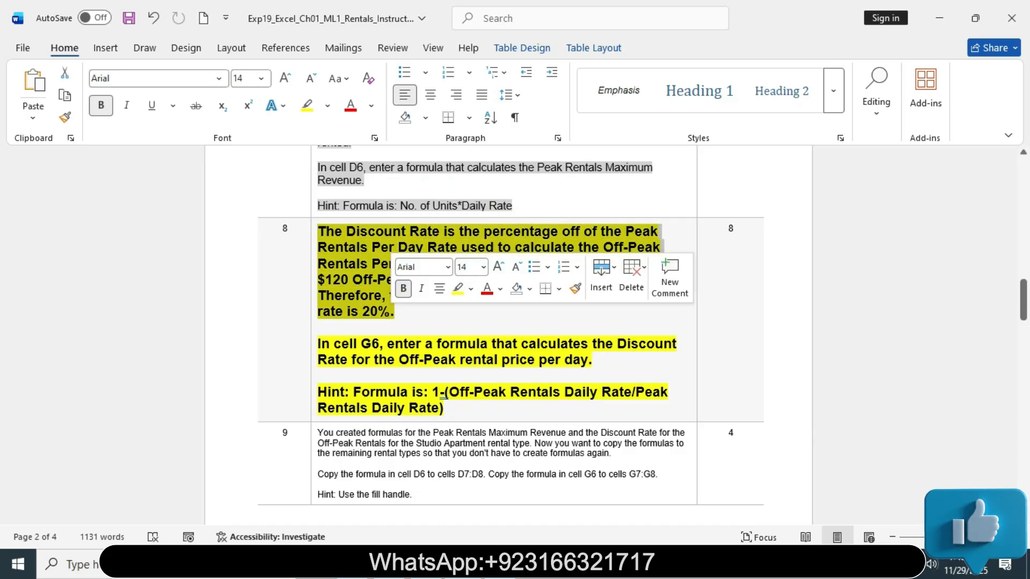
left_click_drag(1023, 300, 1023, 308)
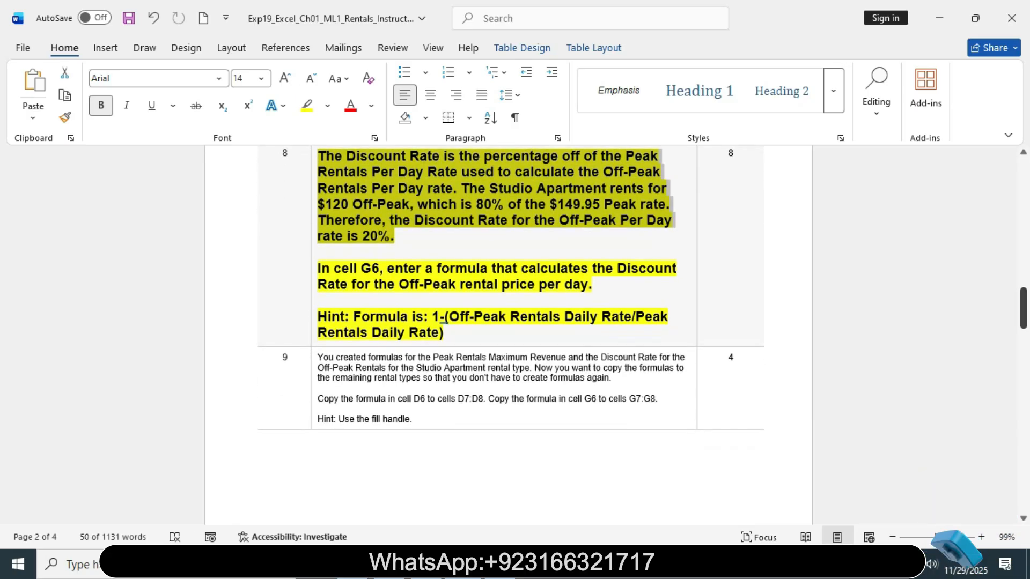
left_click_drag(318, 269, 592, 285)
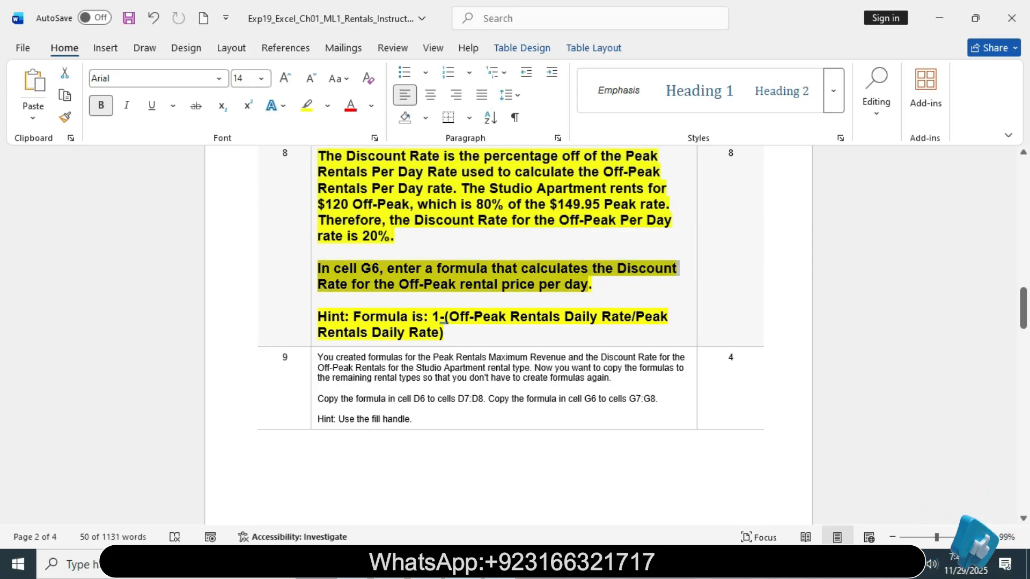
triple_click(444, 320)
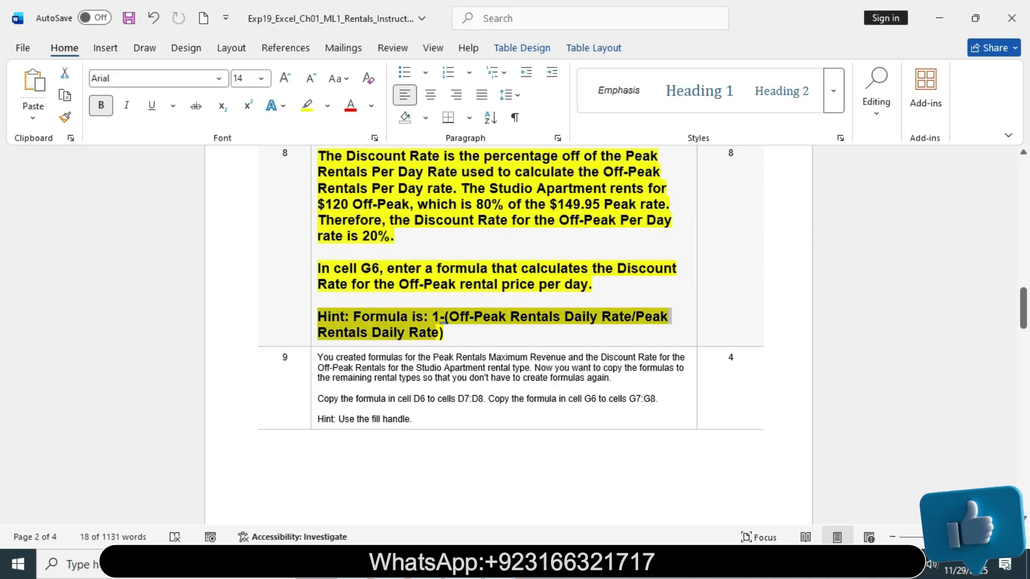
left_click(375, 316)
left_click_drag(318, 268, 423, 268)
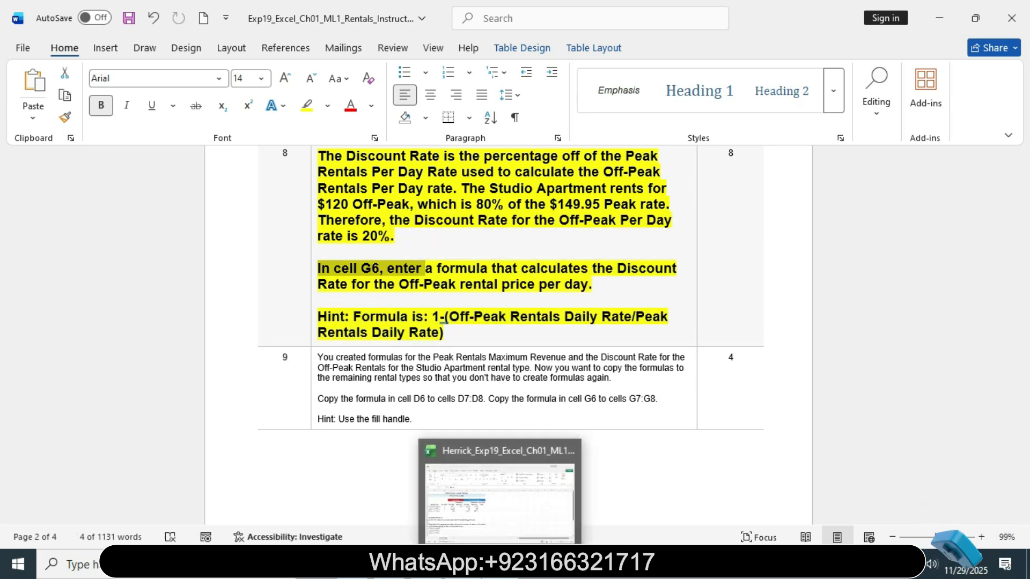
Start the Discount Rate formula in Excel cell G6 with =1-, checking the step 8 instruction and hint in Word
left_click(496, 461)
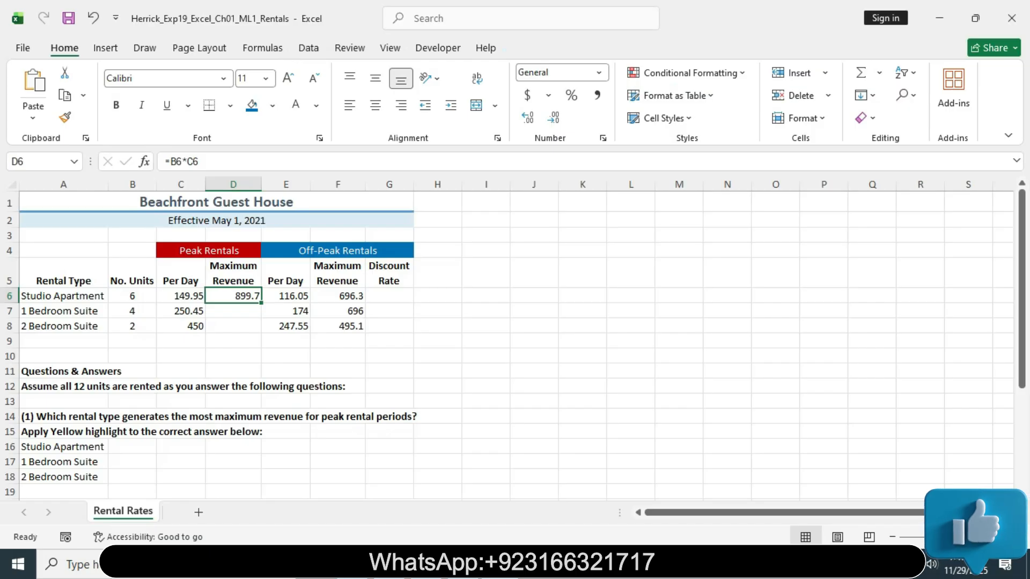
left_click(389, 295)
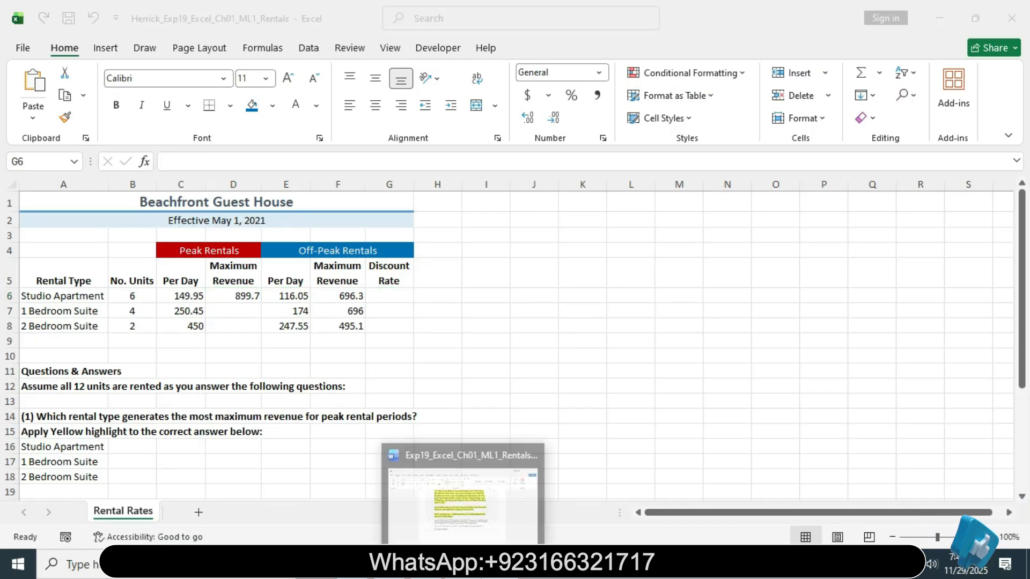
left_click(472, 466)
left_click_drag(437, 268, 678, 268)
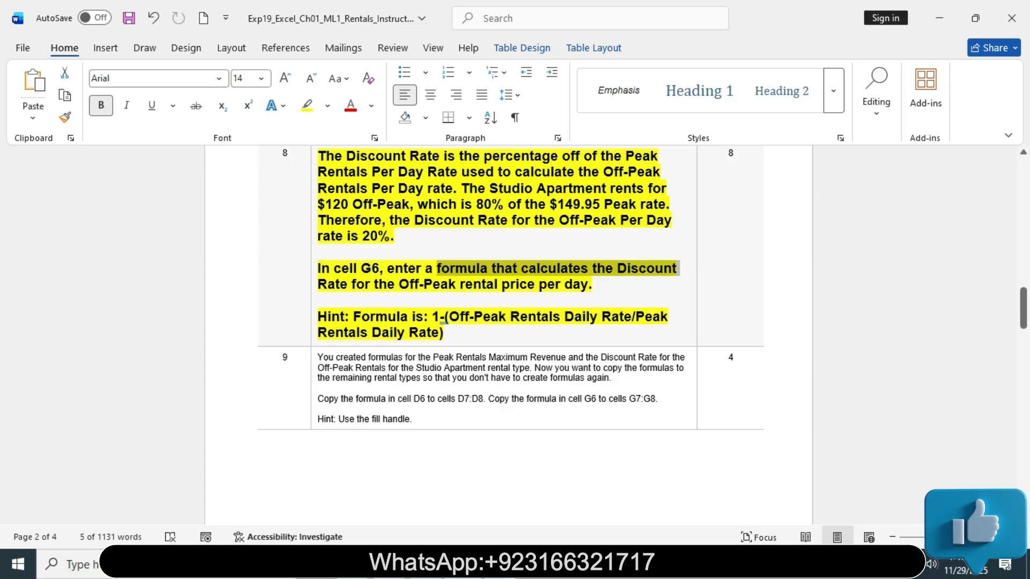
left_click_drag(432, 318, 562, 317)
key("alt+Tab")
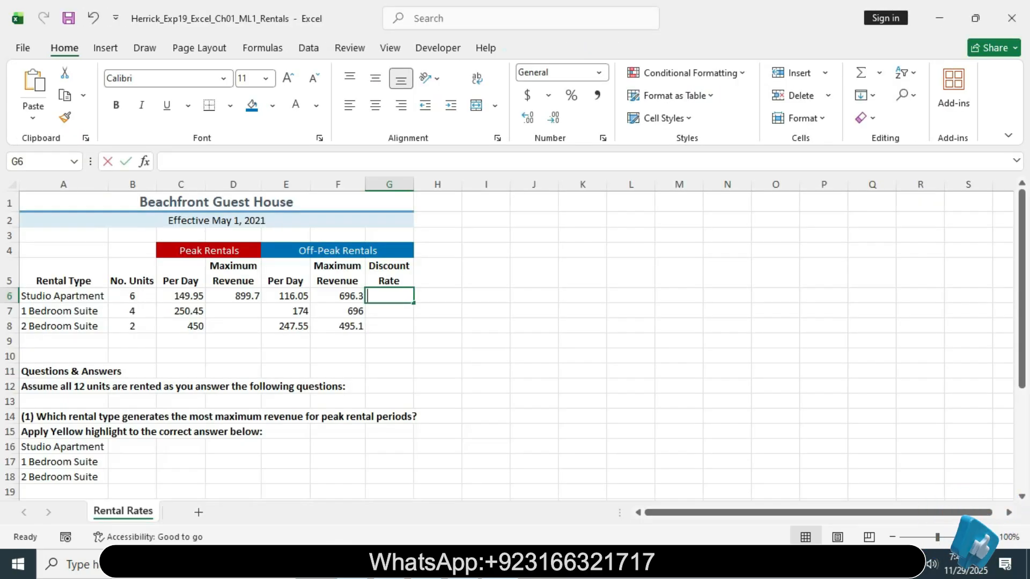
type("=1-")
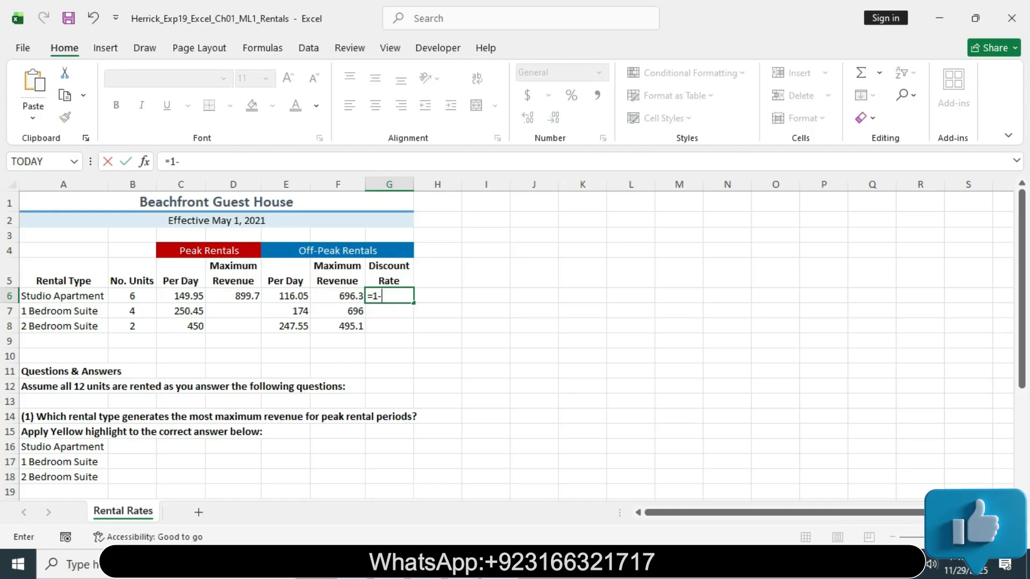
left_click(180, 162)
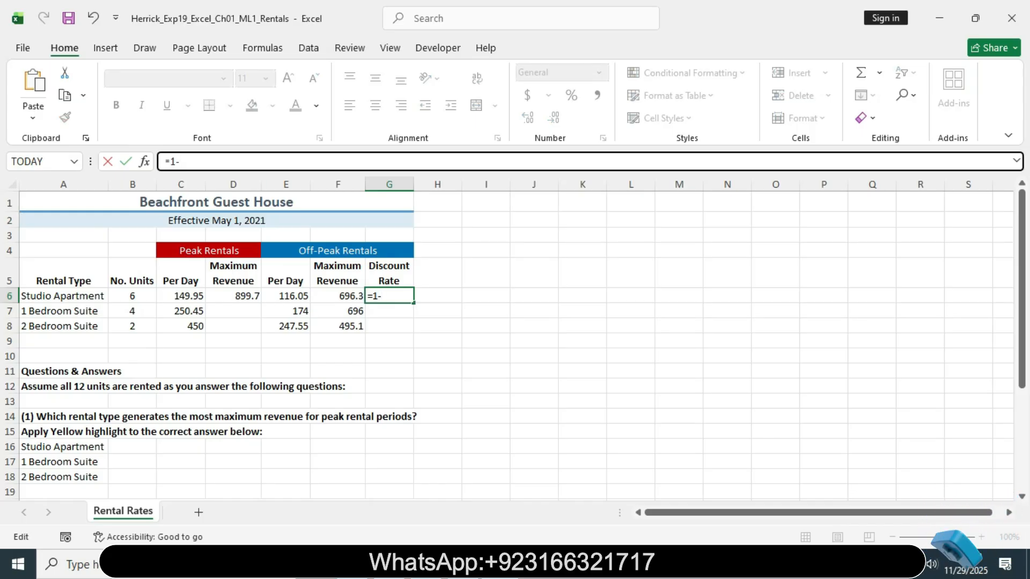
key("alt+Tab")
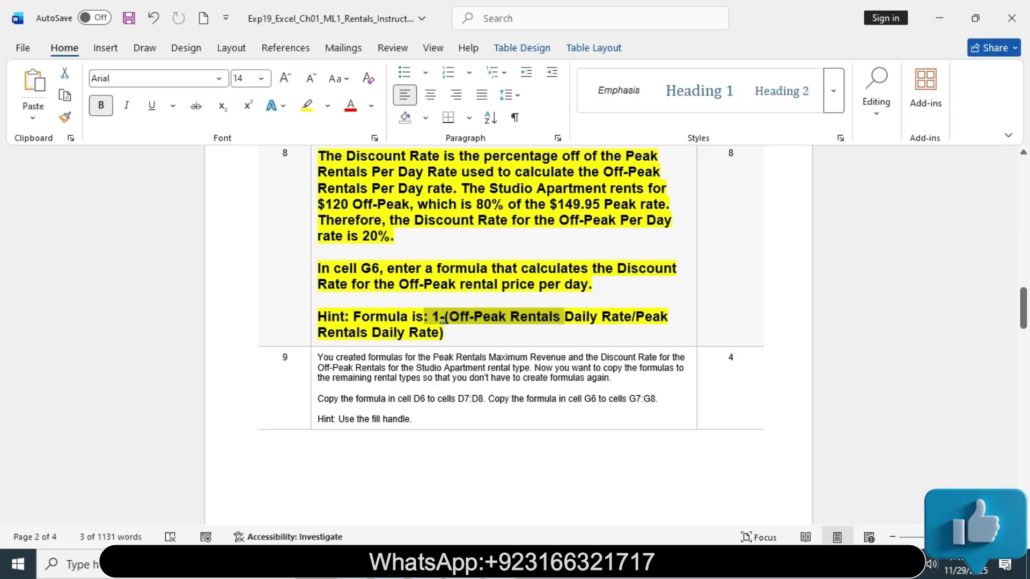
left_click(443, 321)
left_click_drag(444, 320, 632, 317)
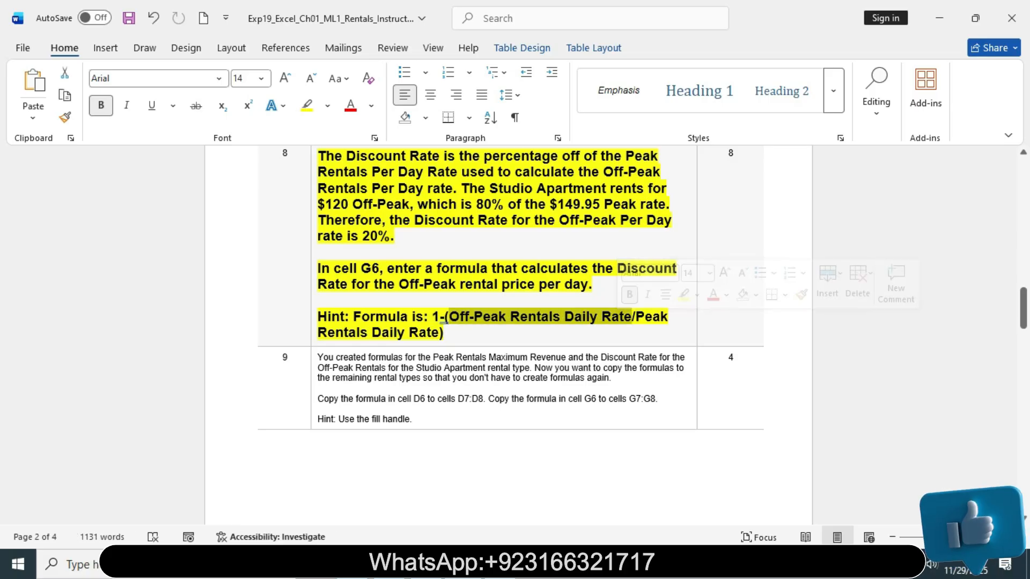
key("alt+Tab")
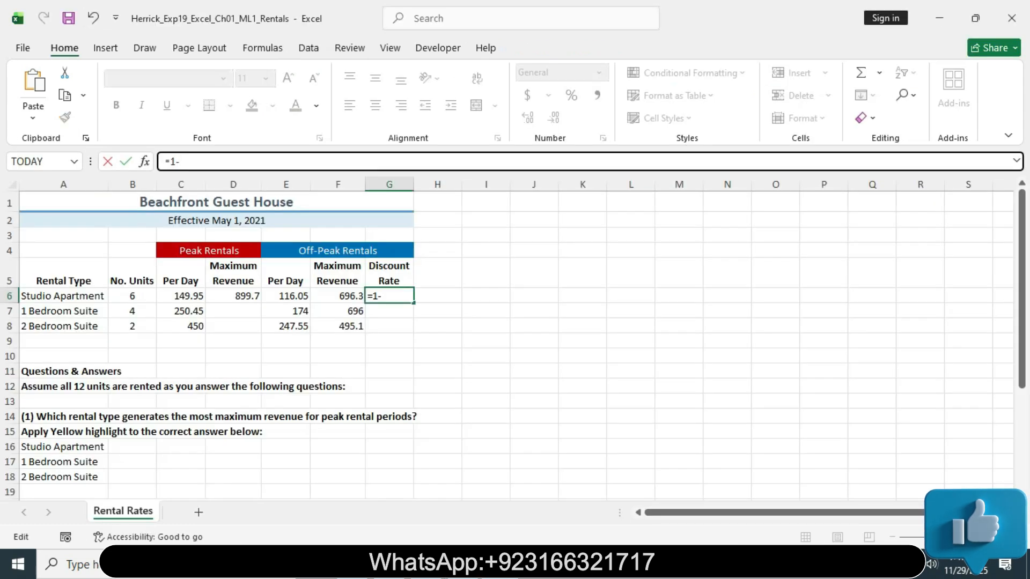
left_click(286, 296)
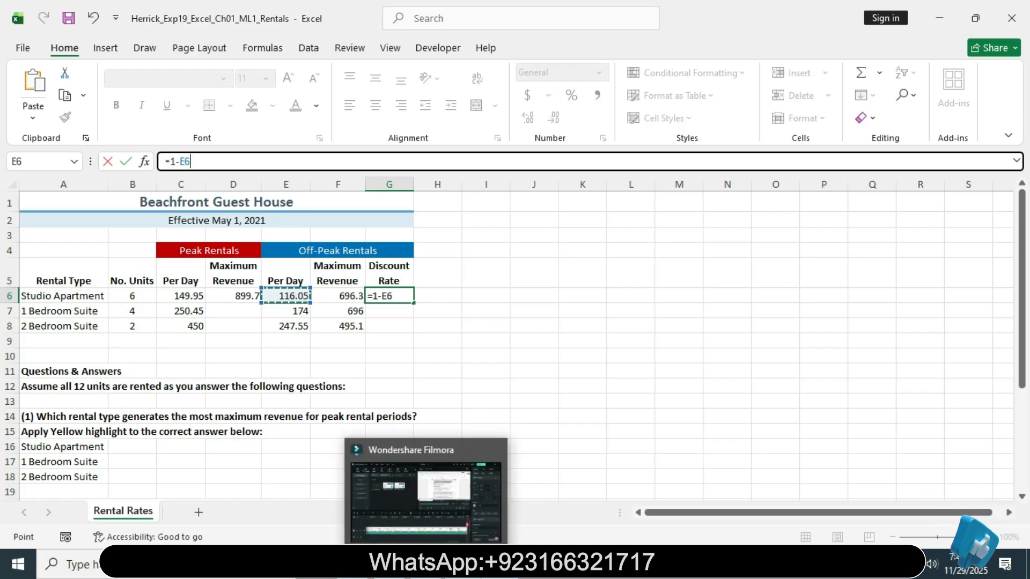
left_click(441, 564)
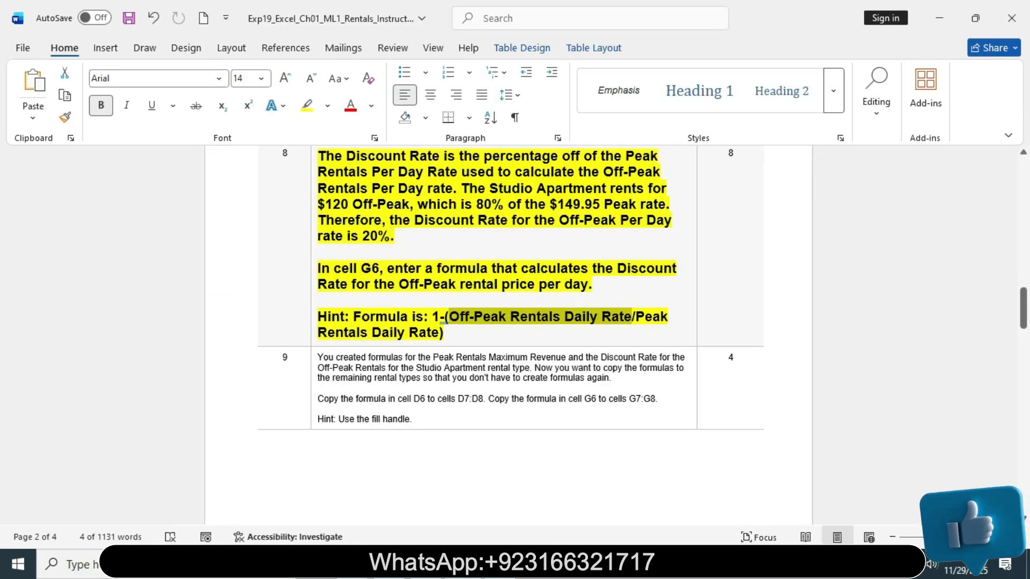
left_click(406, 564)
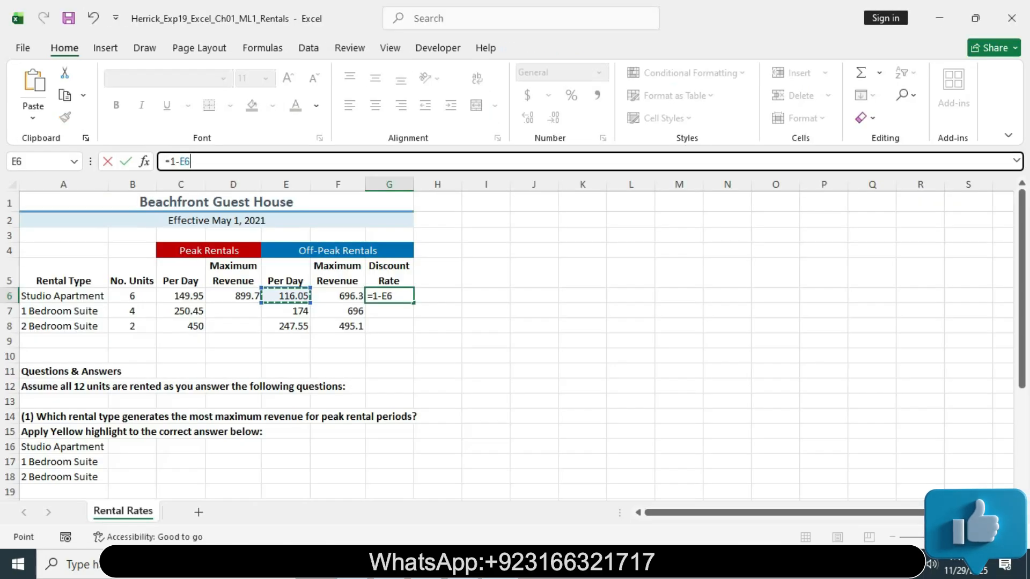
key("BackSpace")
key("Escape")
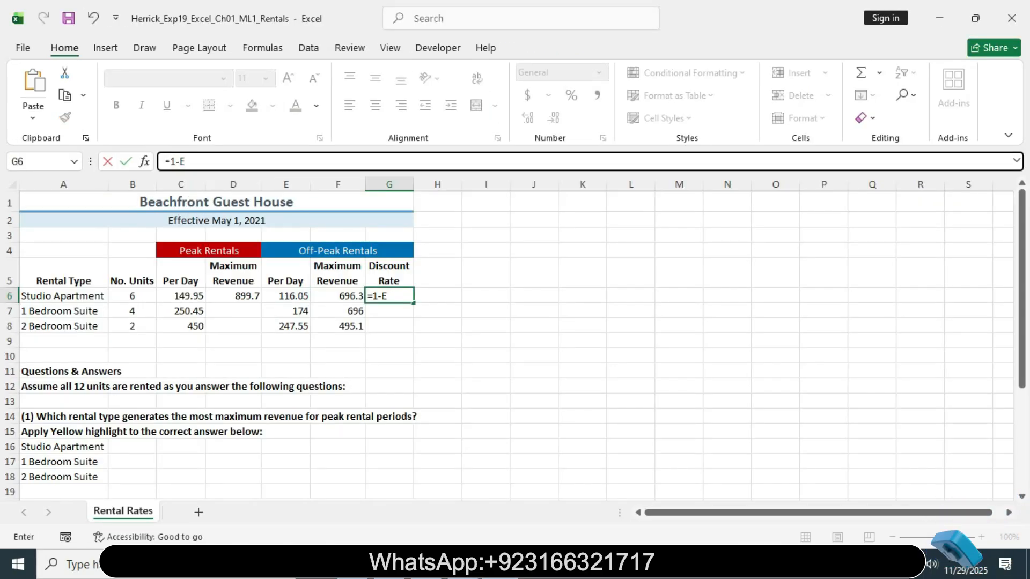
key("BackSpace")
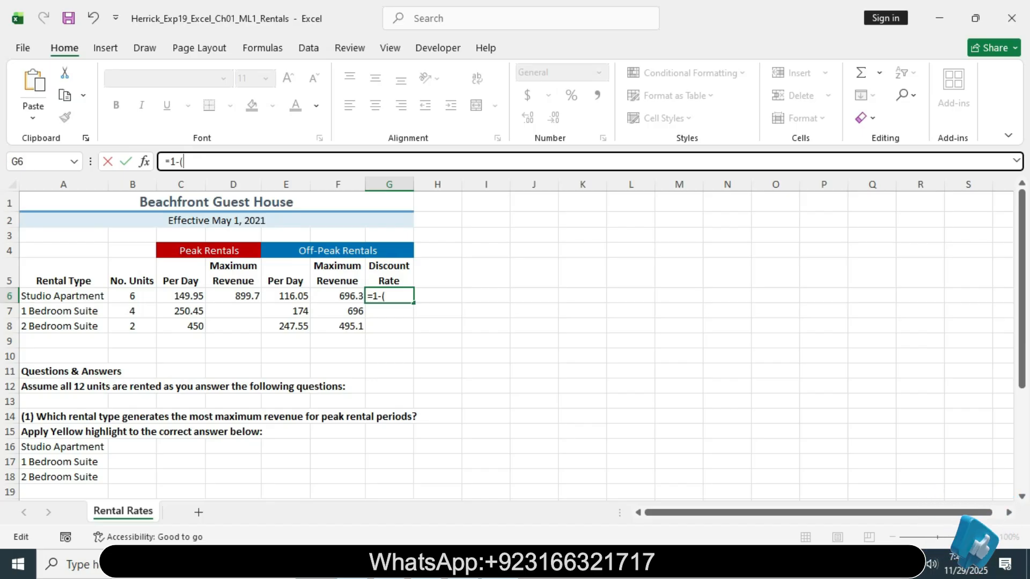
Recheck the step 8 hint in Word and extend the G6 formula with an opening parenthesis and the off-peak daily rate in E6
left_click(464, 565)
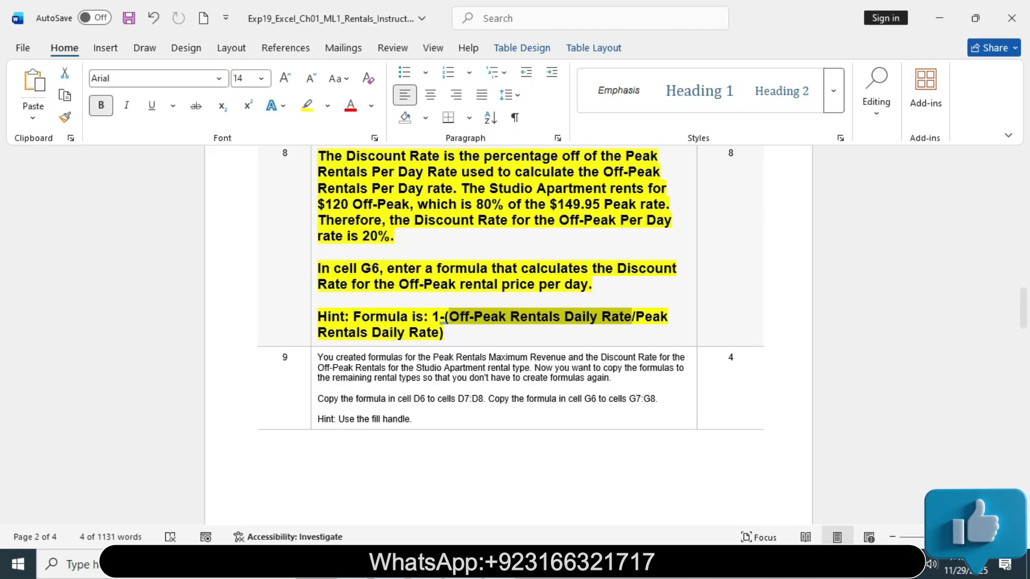
key("alt+Tab")
type("(")
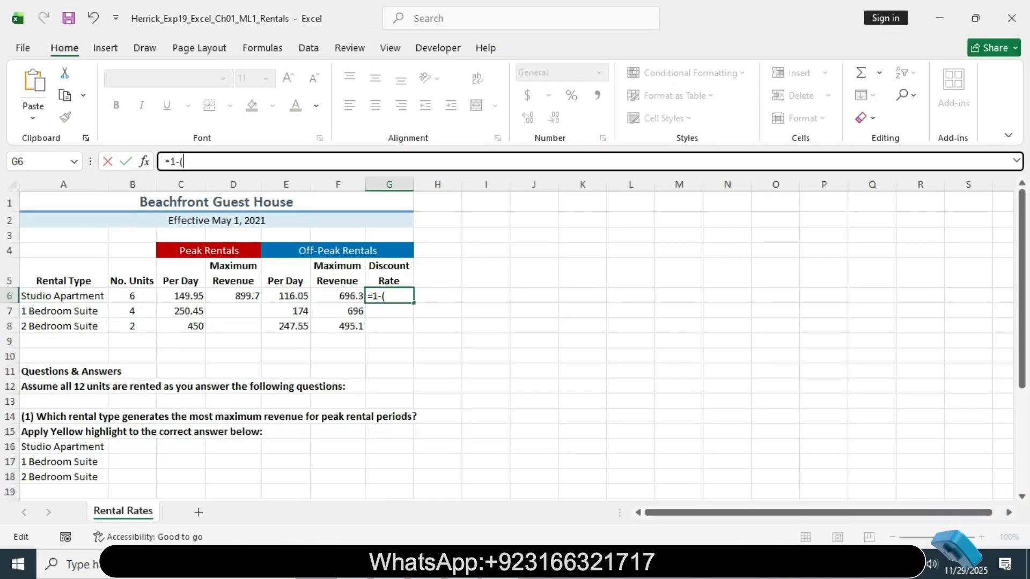
left_click(286, 296)
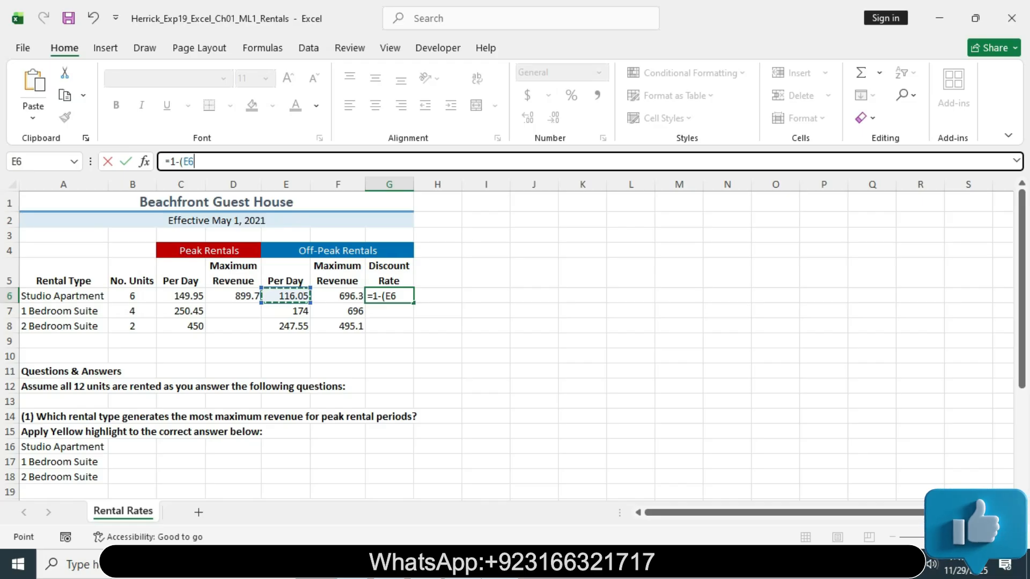
Check the hint's divisor in Word and complete the Discount Rate formula in G6 as =1-(E6/C6)
key("alt+Tab")
left_click(444, 320)
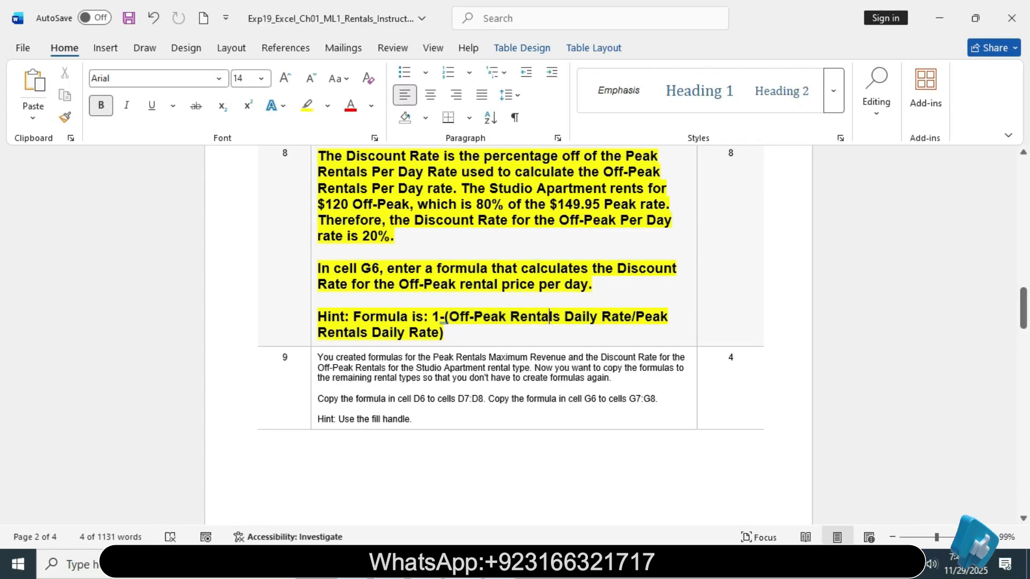
left_click_drag(636, 317, 444, 330)
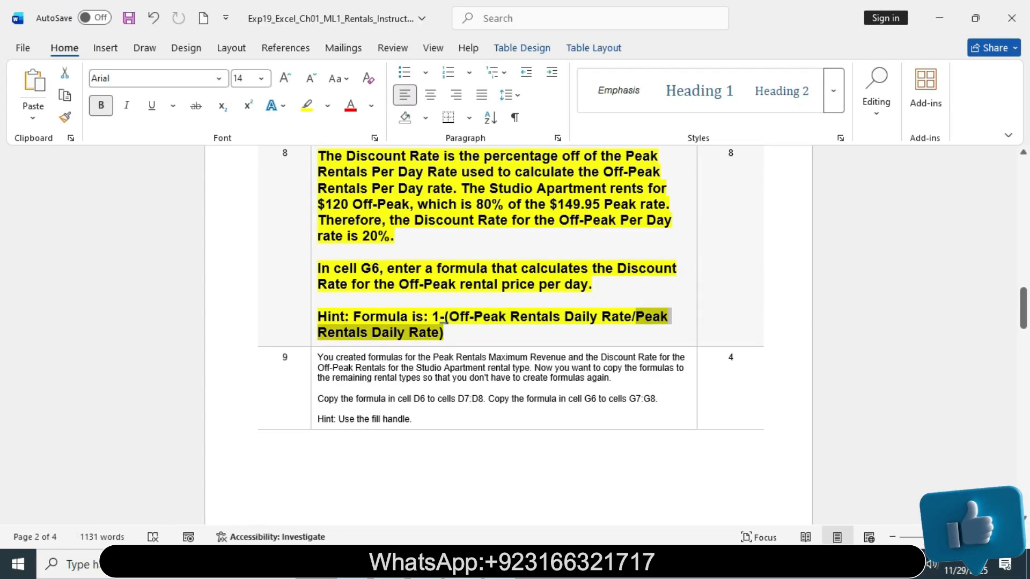
key("alt+Tab")
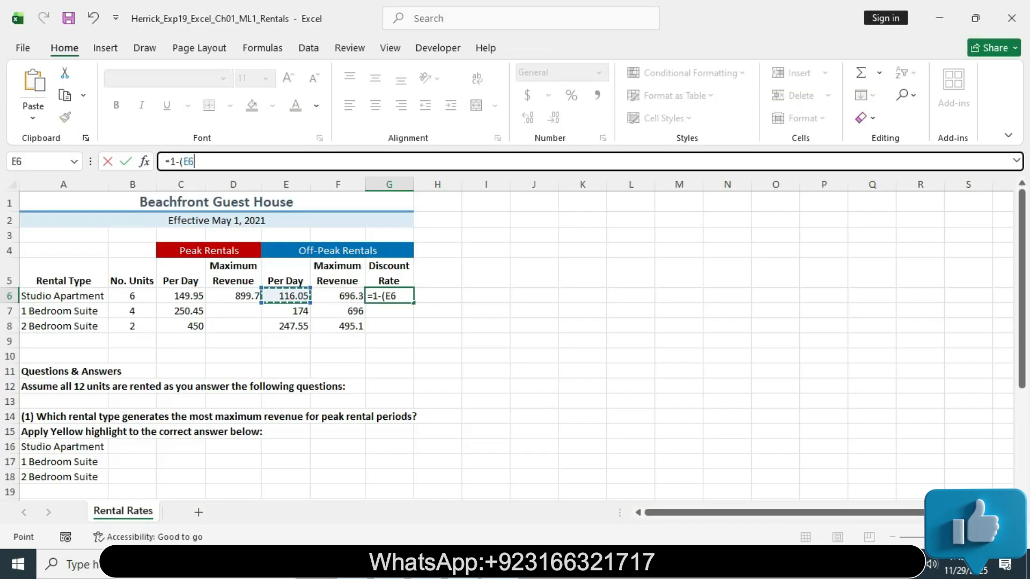
type("/")
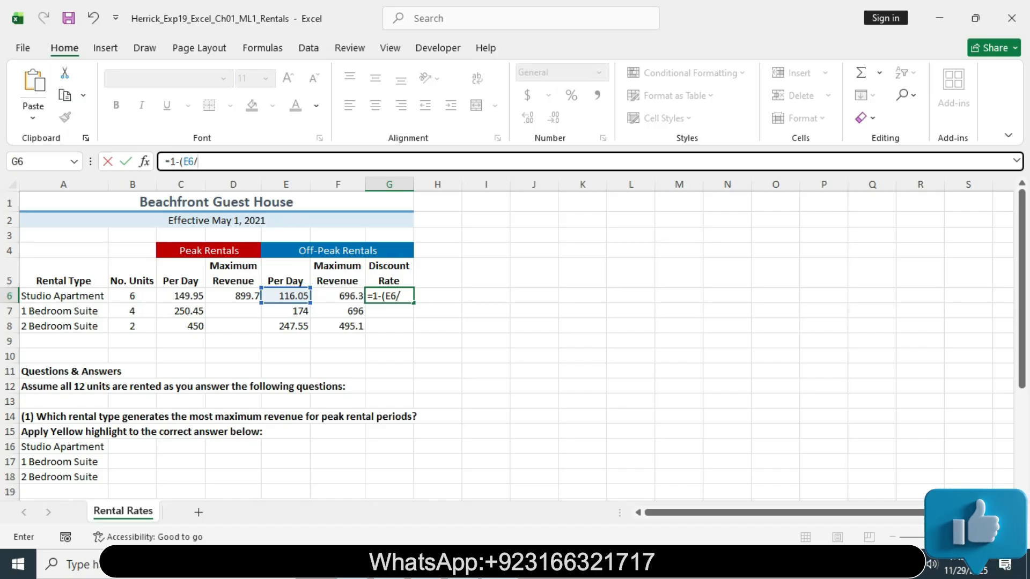
left_click(180, 295)
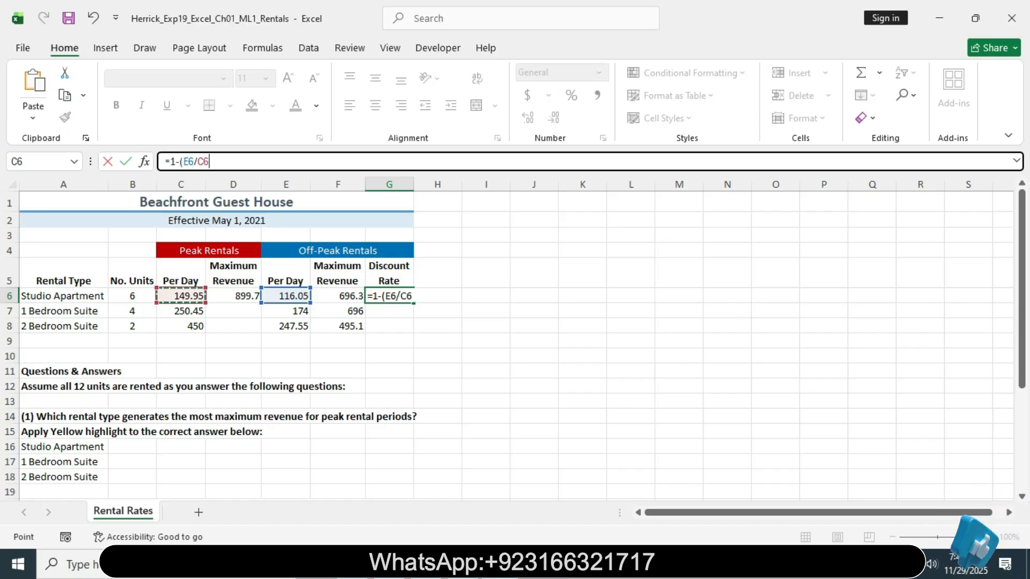
type(")")
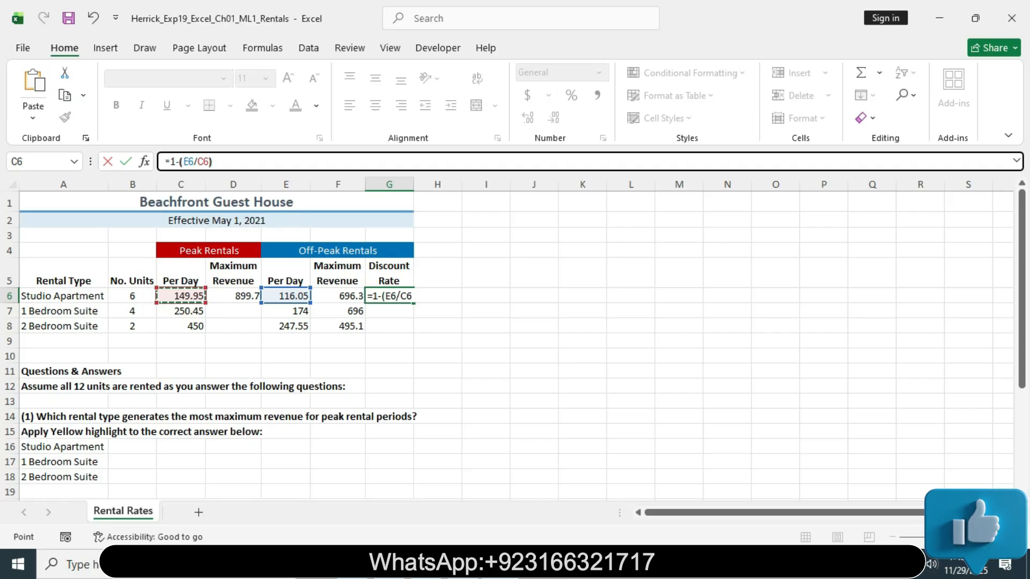
key("Return")
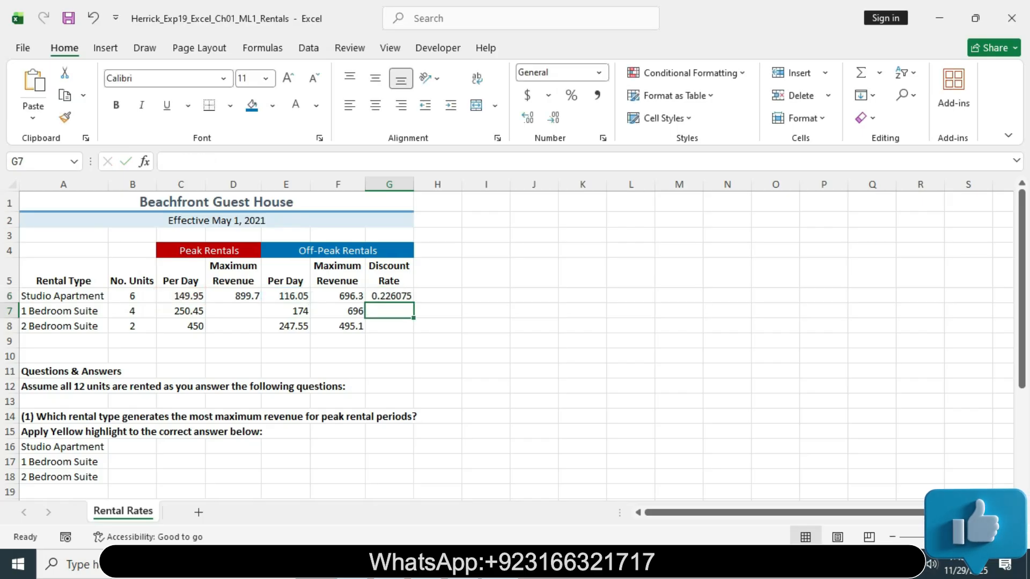
left_click(389, 295)
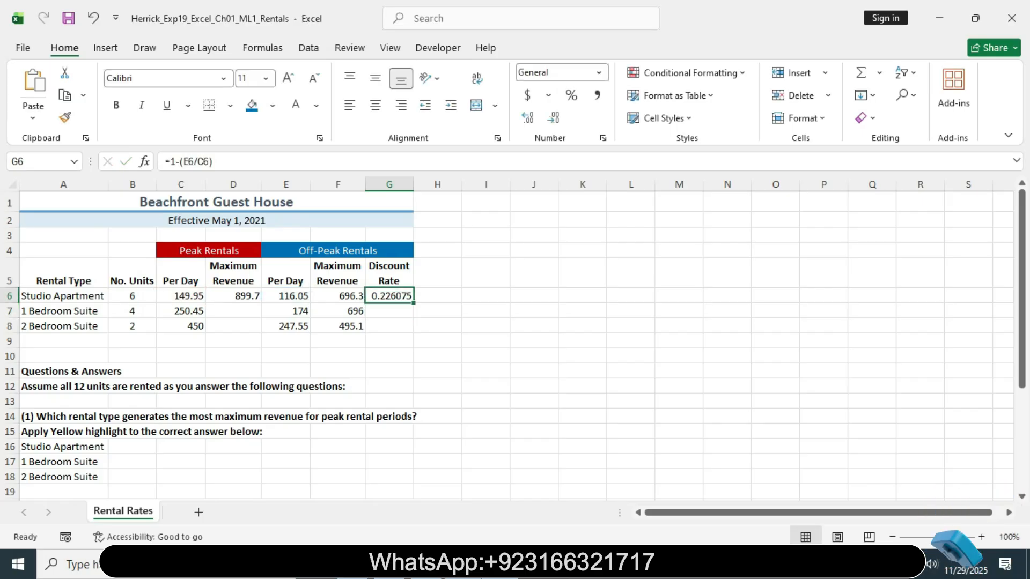
Return to Word and change the step 8 instruction text to light gray highlighting without bold
left_click(463, 564)
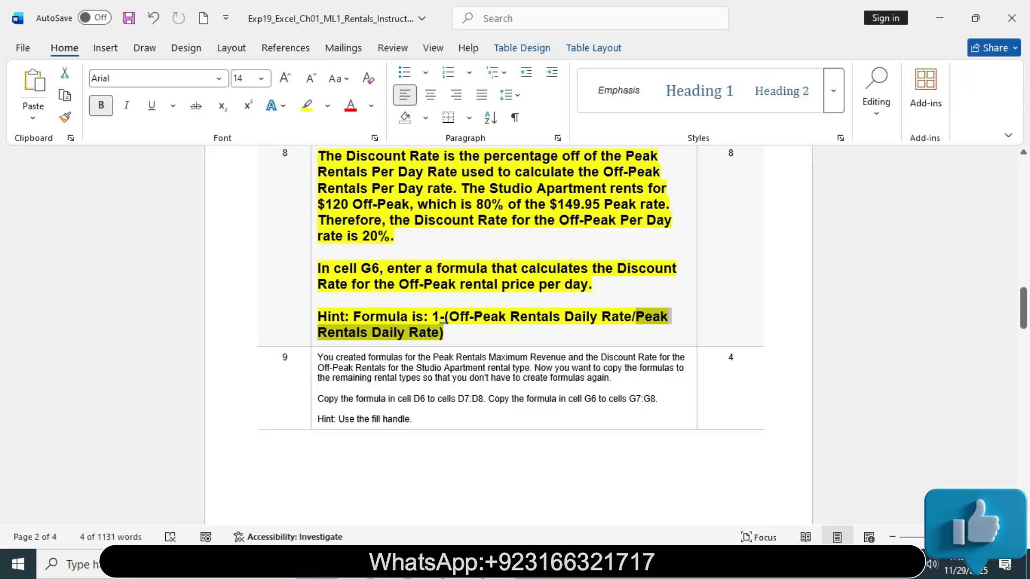
left_click(443, 319)
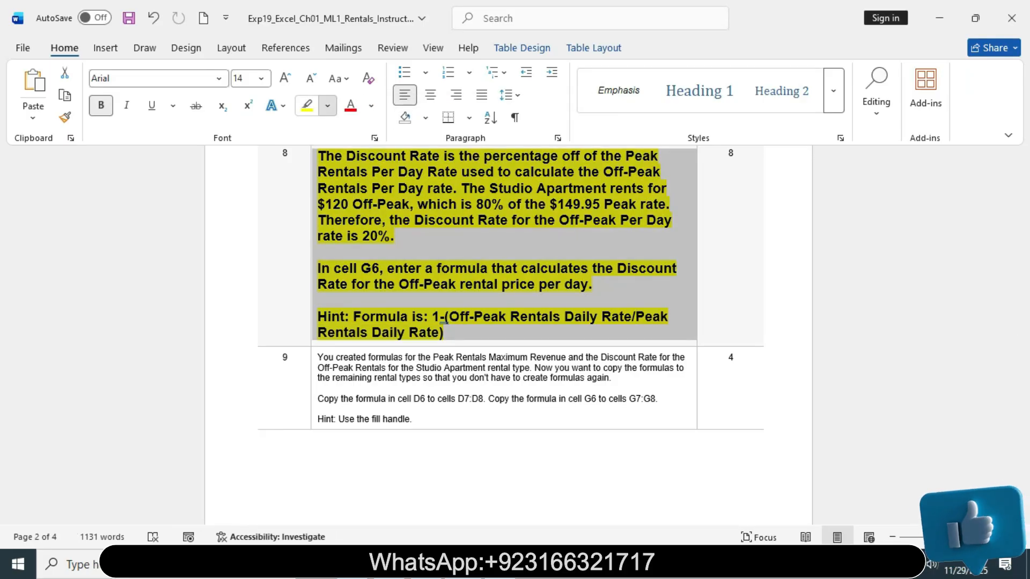
left_click(327, 106)
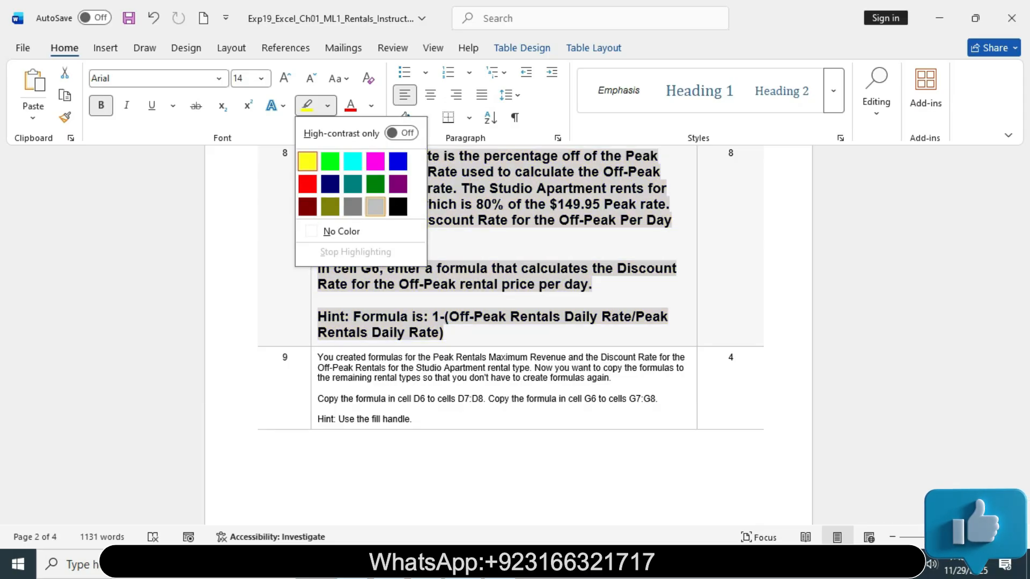
left_click(341, 231)
triple_click(444, 332)
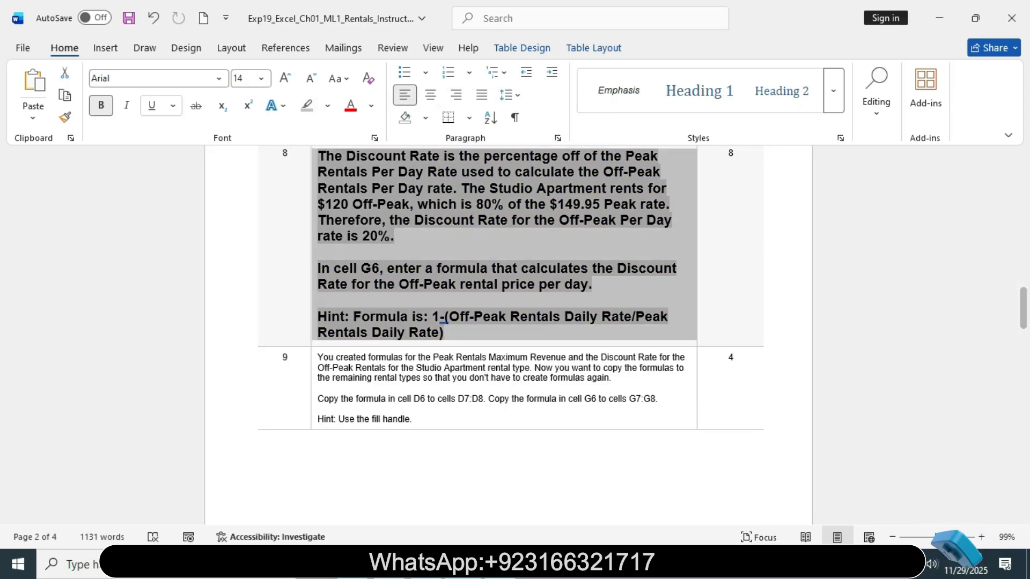
left_click(101, 106)
left_click(318, 236)
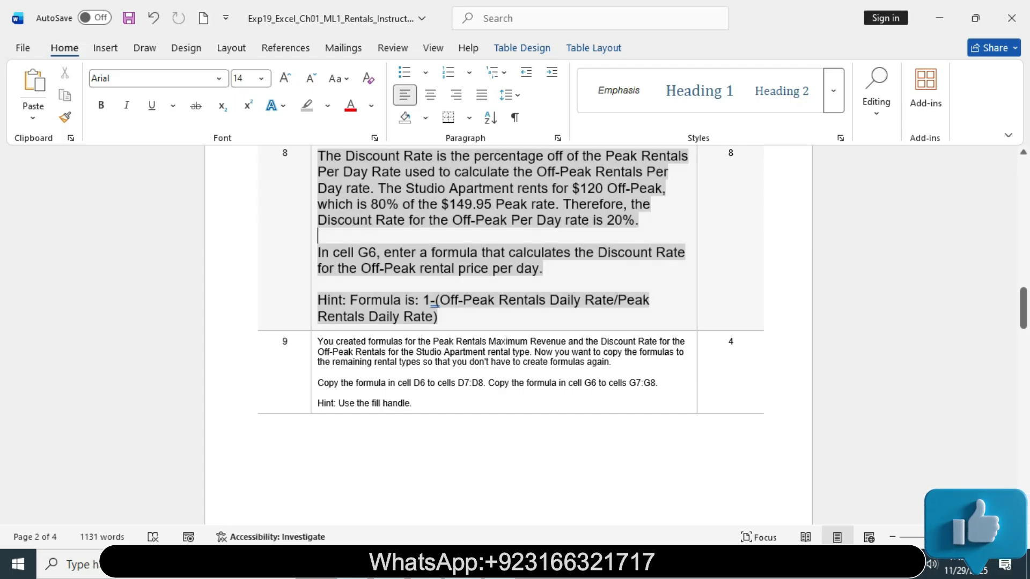
Set the font size of the step 8 instruction text to 10 pt
scroll(318, 236, "up", 2)
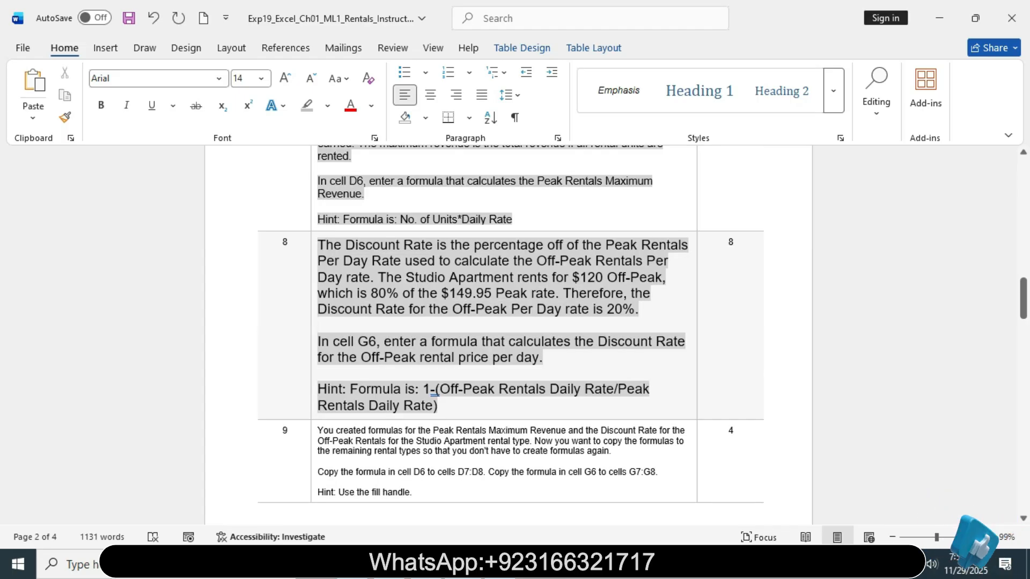
left_click_drag(1023, 298, 1023, 301)
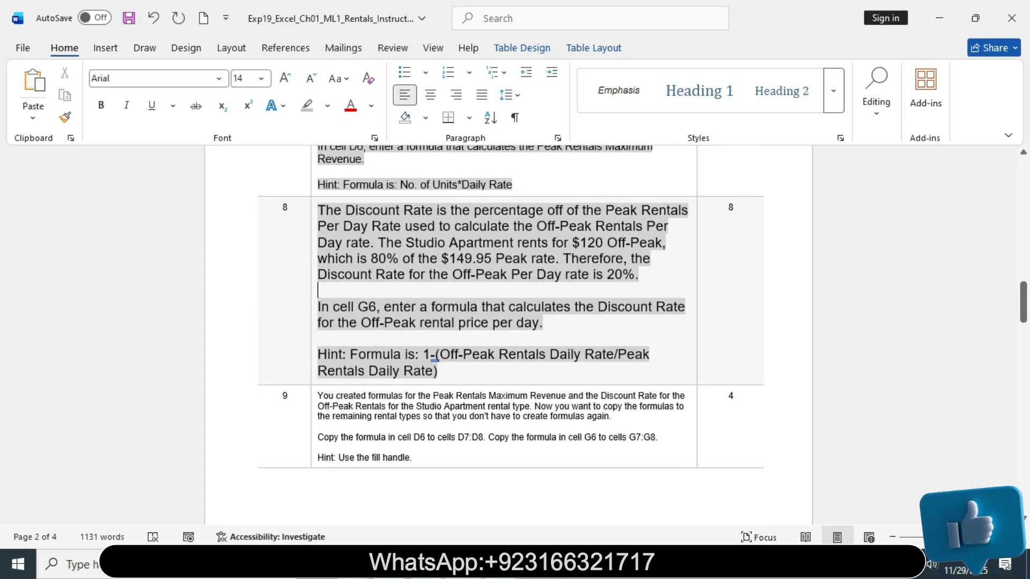
left_click(314, 230)
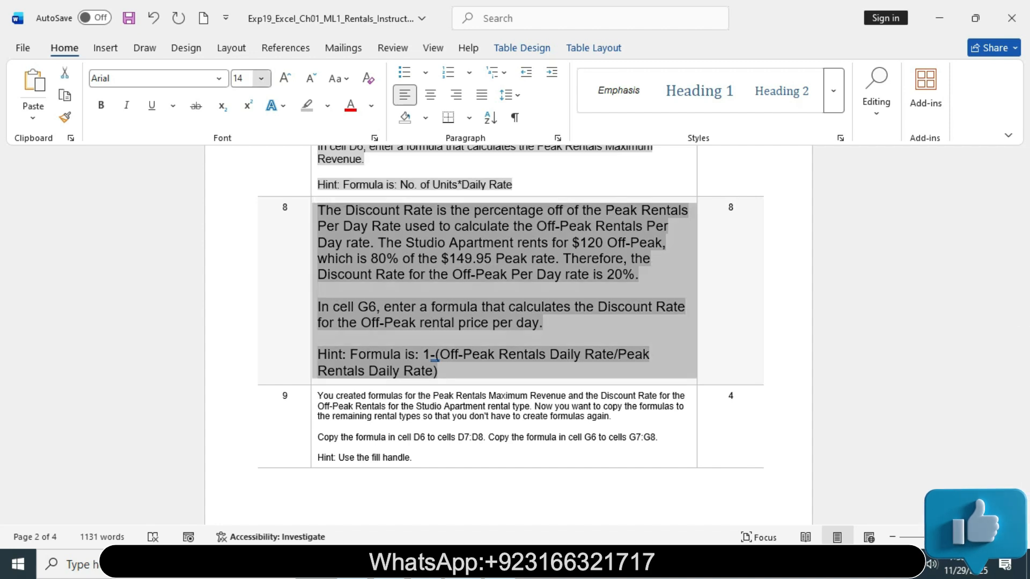
left_click(261, 79)
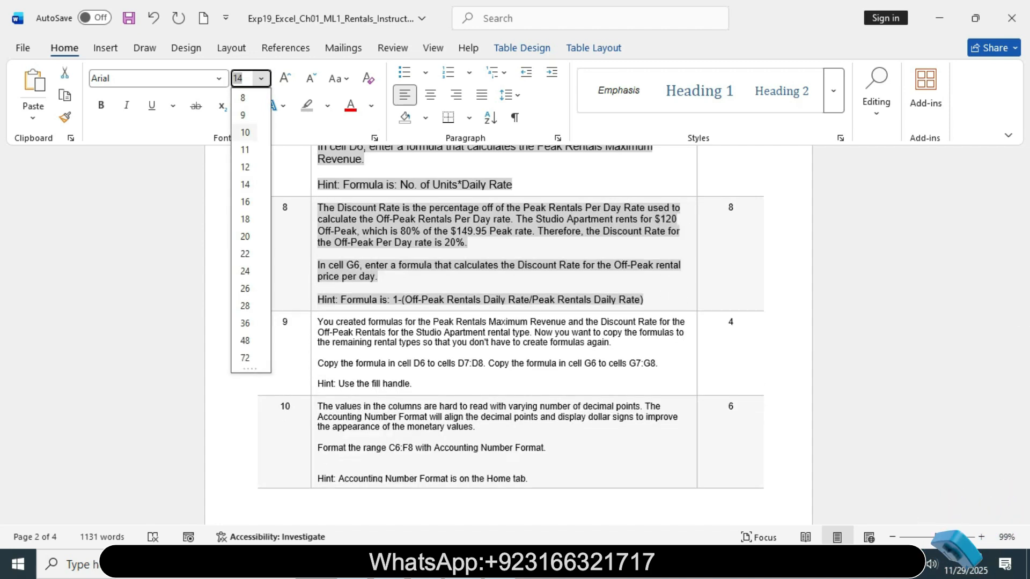
left_click(244, 132)
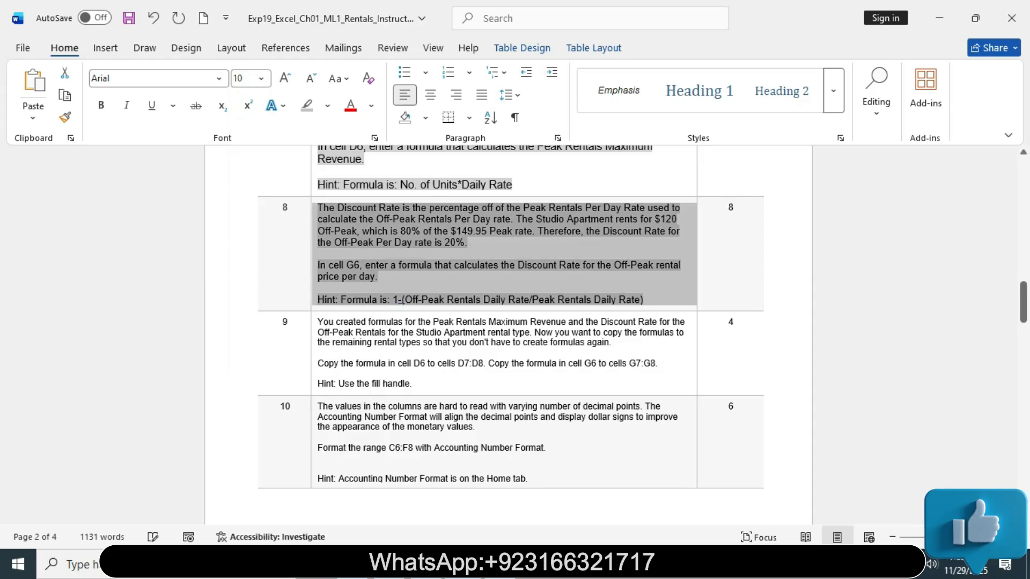
Mark the step 9 instruction text as current with 12 pt size, bold and yellow highlighting
right_click(402, 299)
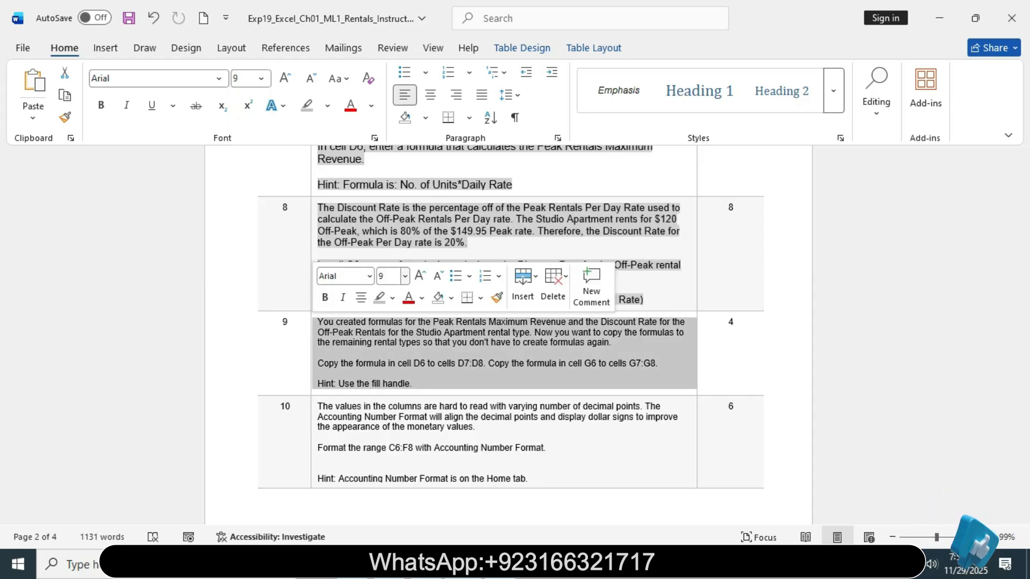
left_click(404, 276)
left_click(390, 80)
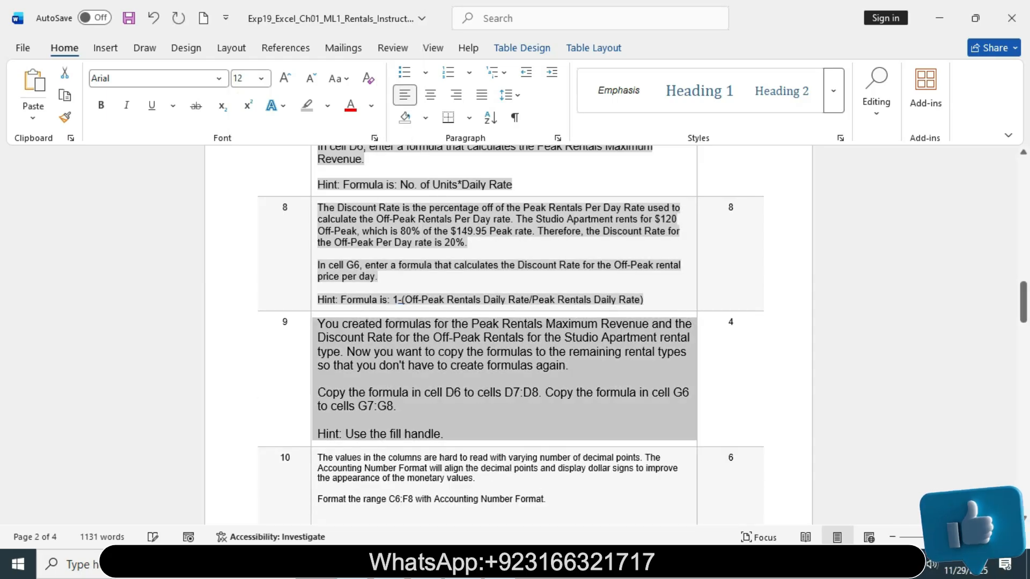
left_click(100, 105)
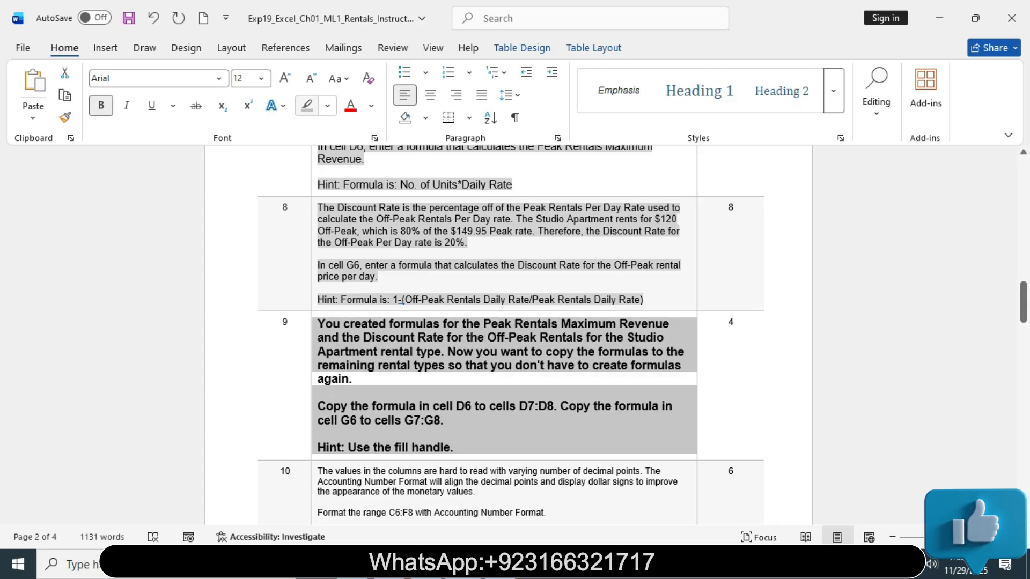
left_click(326, 105)
left_click(307, 157)
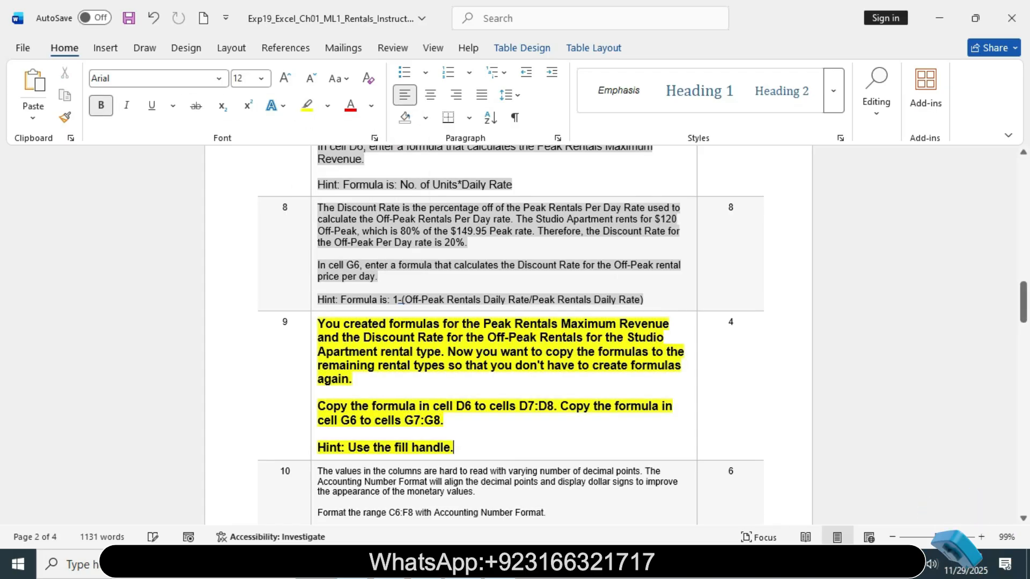
Read the step 9 instruction, switch to Excel and fill the Maximum Revenue formula from D6 down to D7:D8
left_click_drag(1023, 302, 1023, 314)
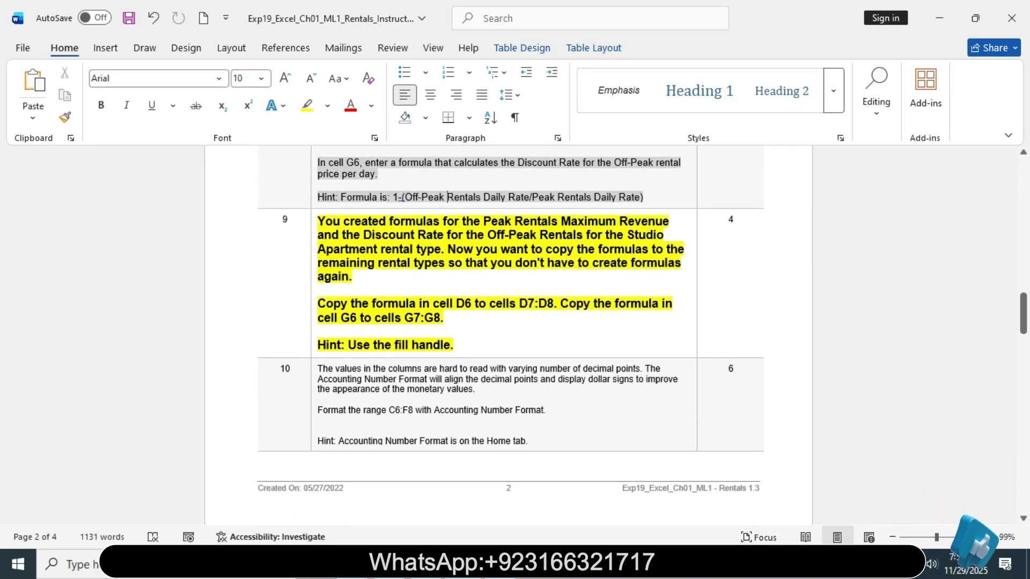
left_click_drag(318, 221, 354, 277)
key("ctrl+z")
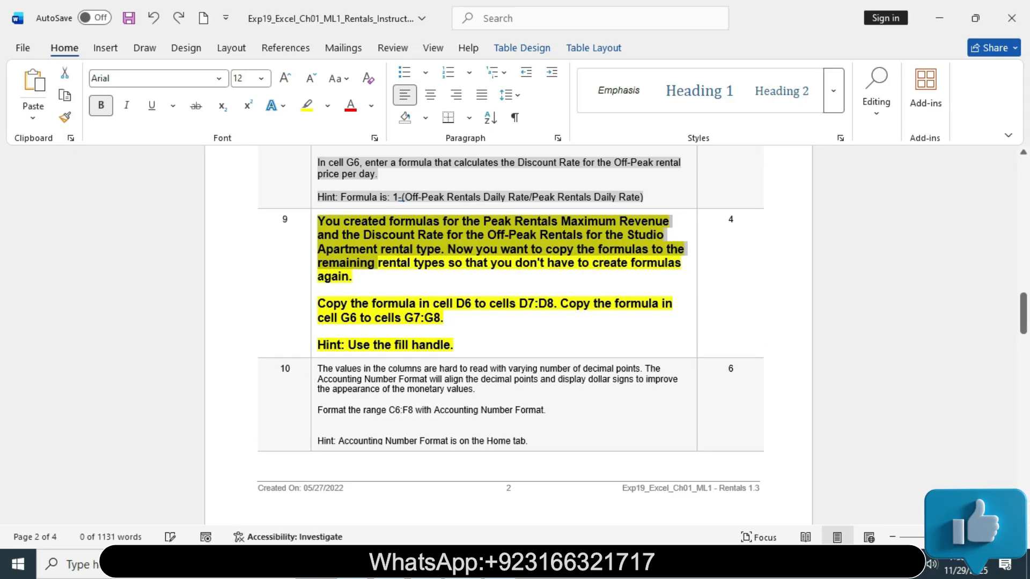
left_click_drag(317, 303, 443, 318)
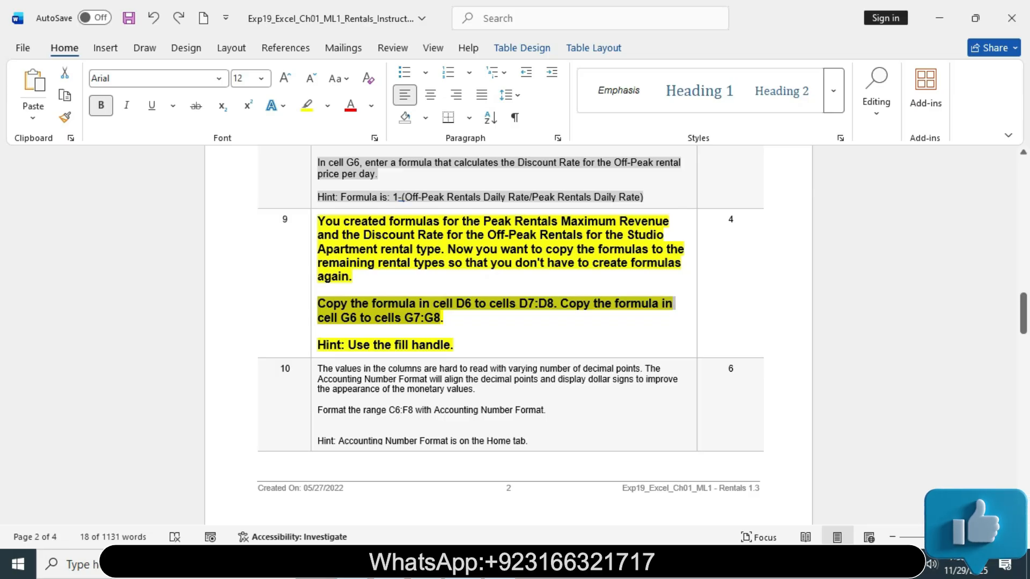
left_click(318, 331)
left_click_drag(317, 304, 553, 304)
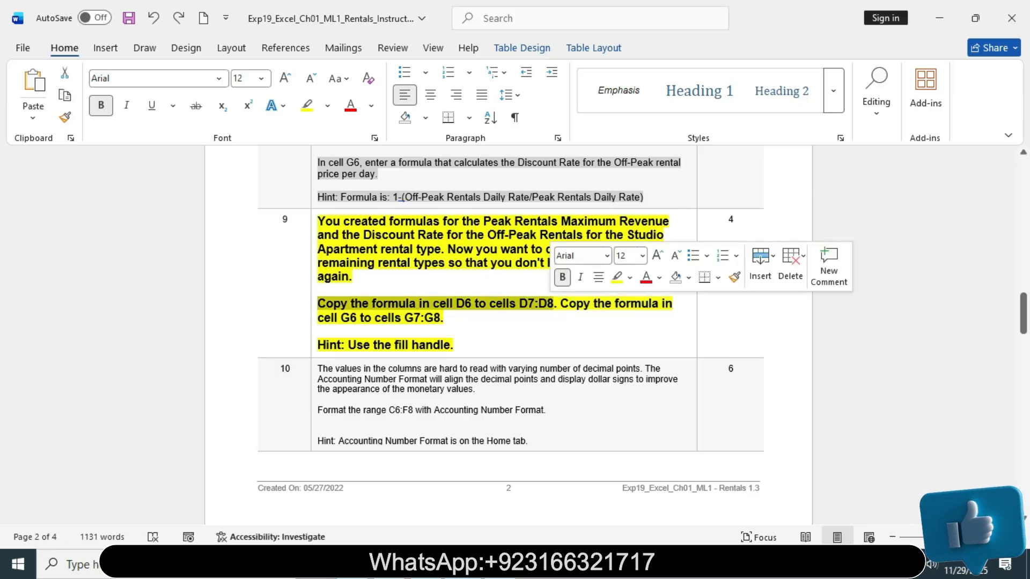
left_click(501, 564)
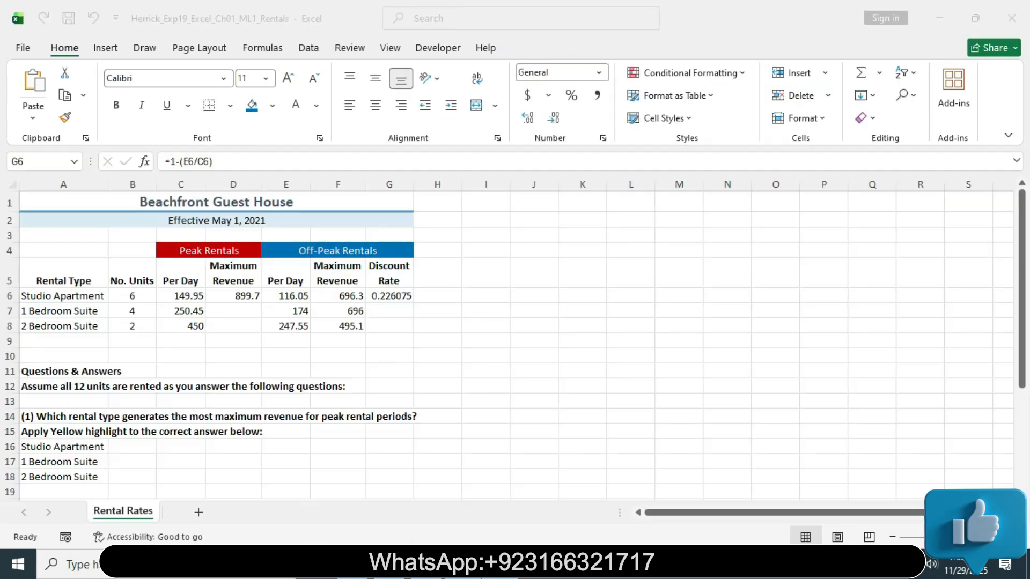
left_click(233, 296)
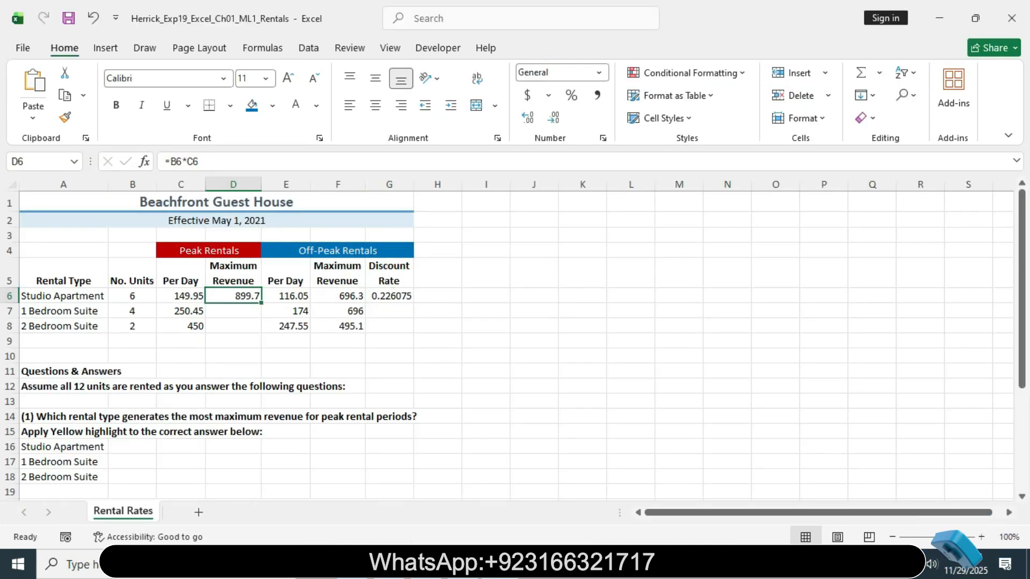
left_click_drag(261, 303, 261, 330)
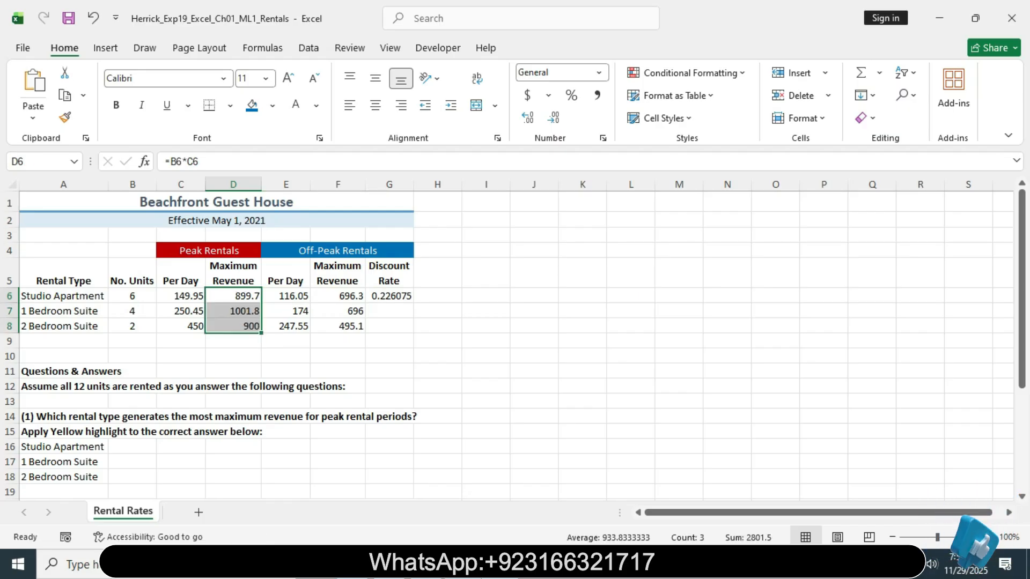
Check the second copy instruction of step 9 in Word and fill the Discount Rate formula from G6 down to G7:G8 in Excel
key("alt+Tab")
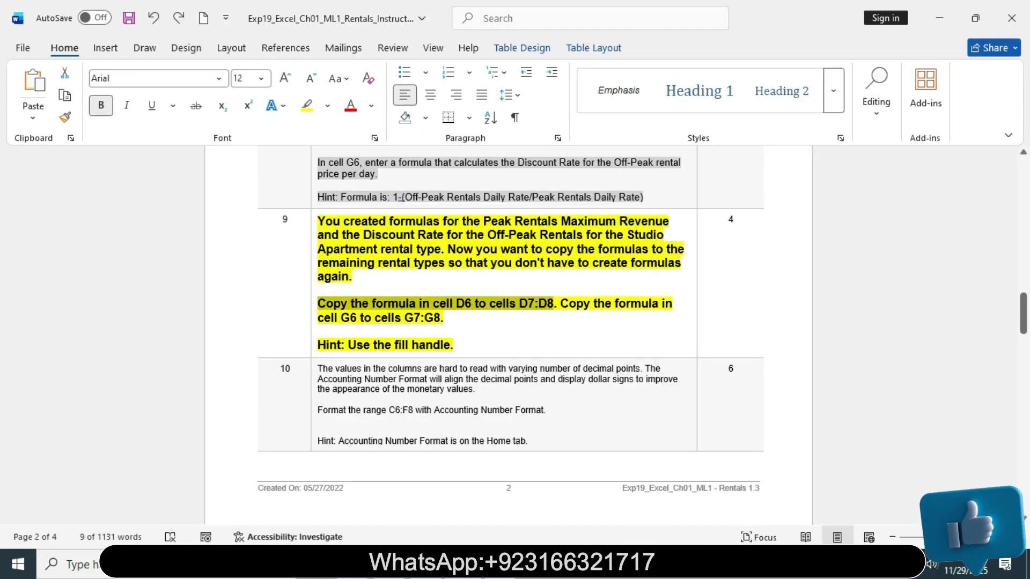
left_click_drag(561, 304, 626, 318)
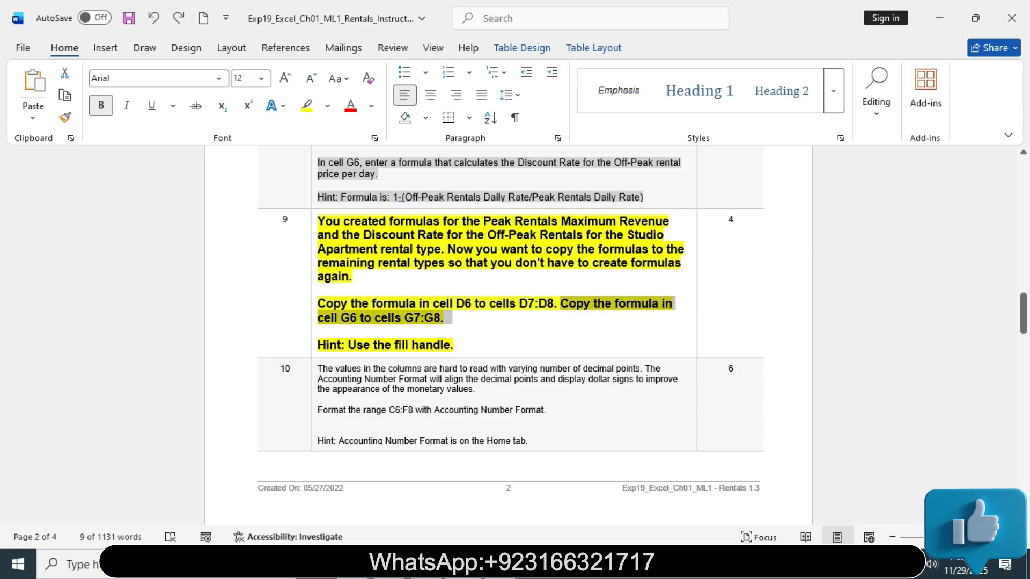
key("alt+Tab")
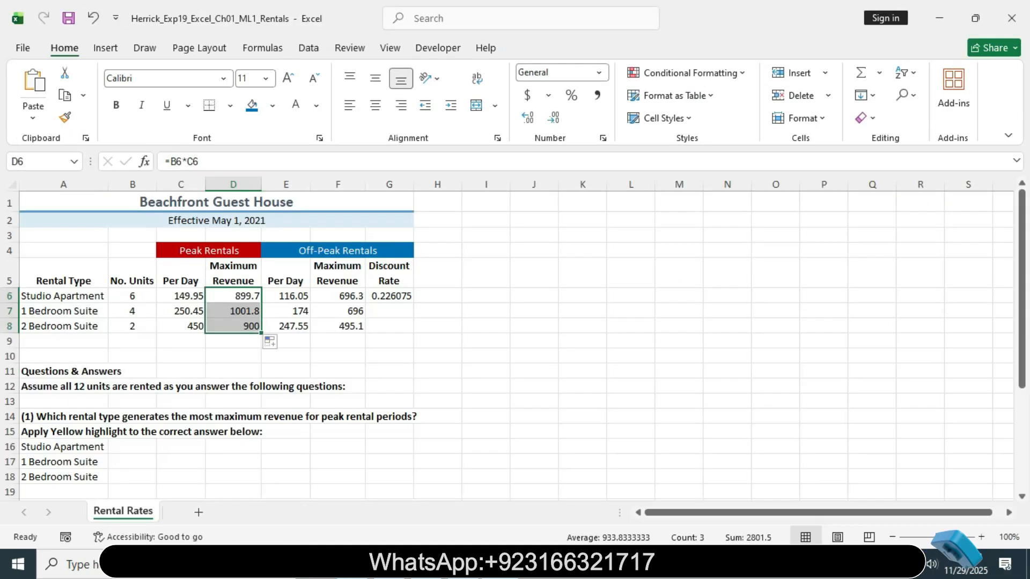
left_click(389, 296)
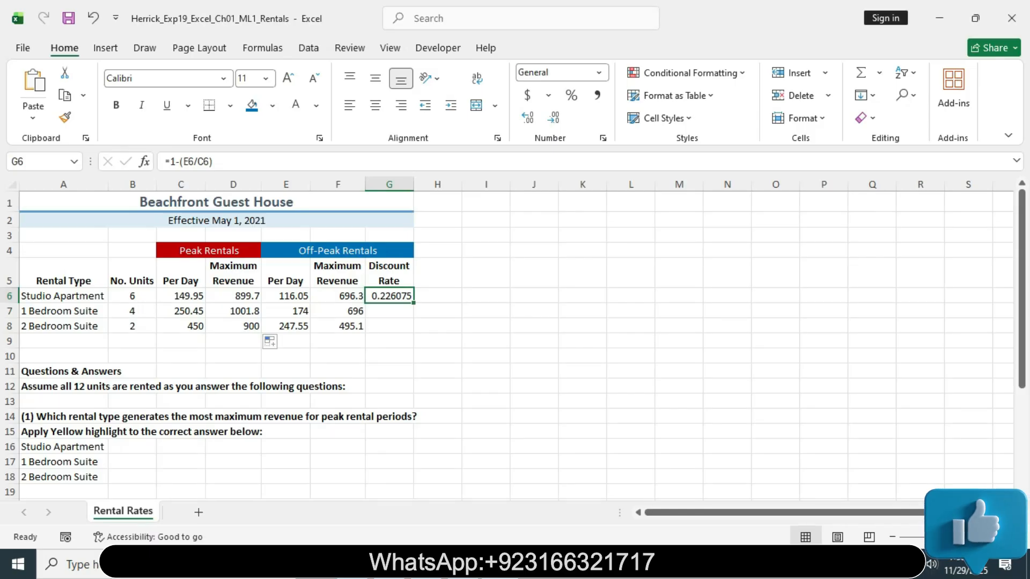
left_click_drag(413, 303, 410, 329)
Return to Word and mark the step 9 instruction text as done with 11 pt size, no bold and light gray highlighting
key("alt+Tab")
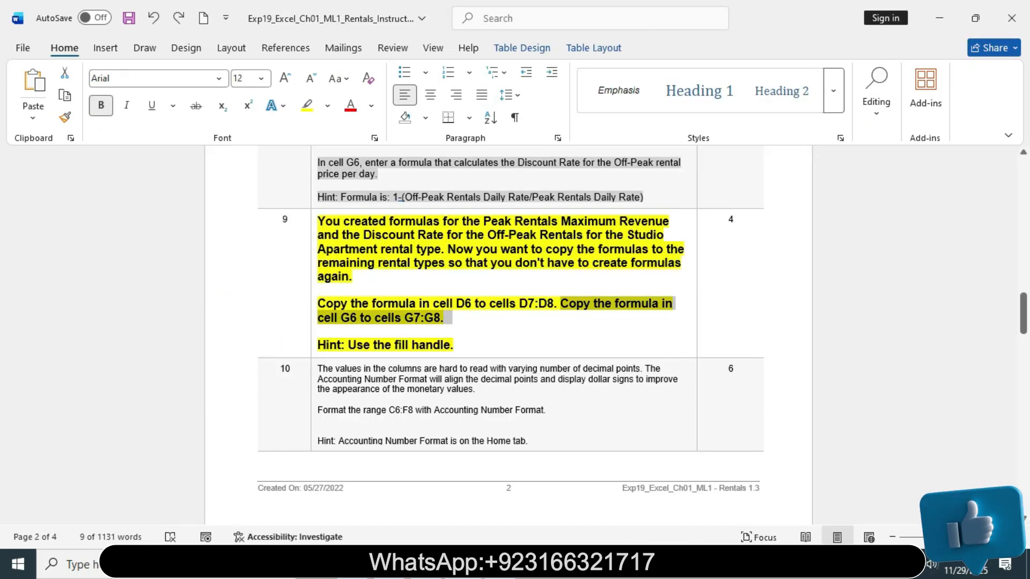
left_click(315, 221)
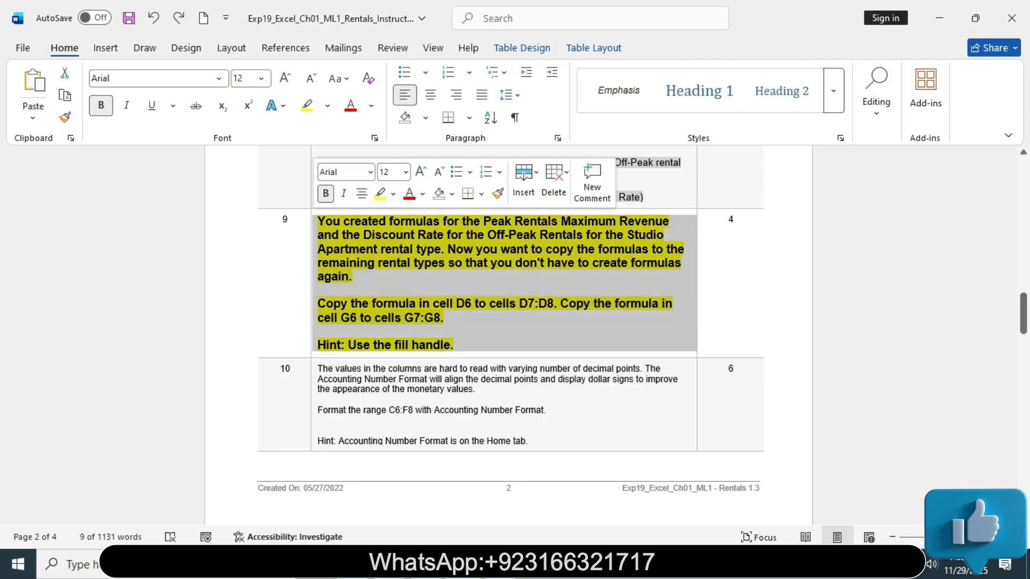
left_click(406, 172)
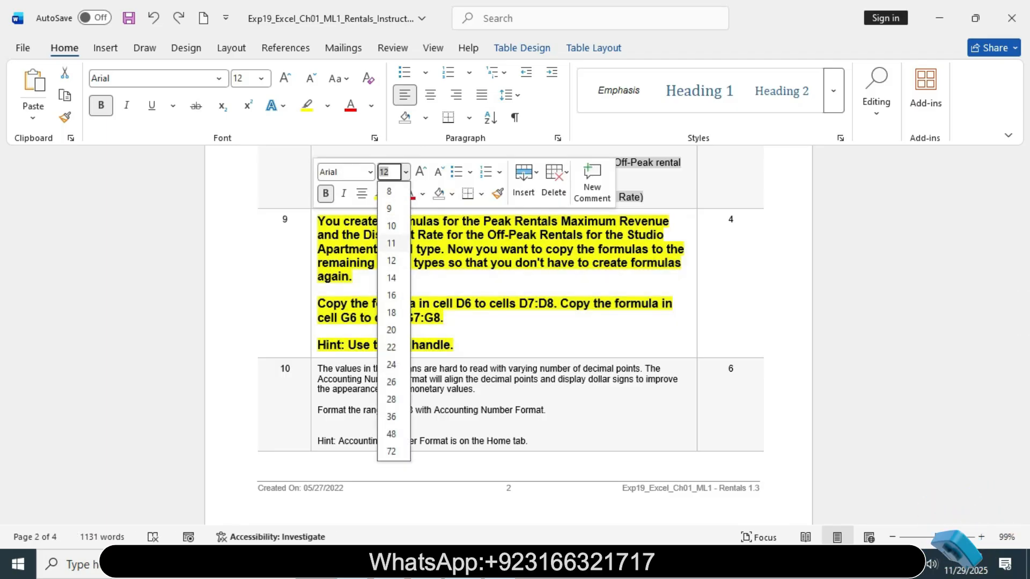
left_click(394, 244)
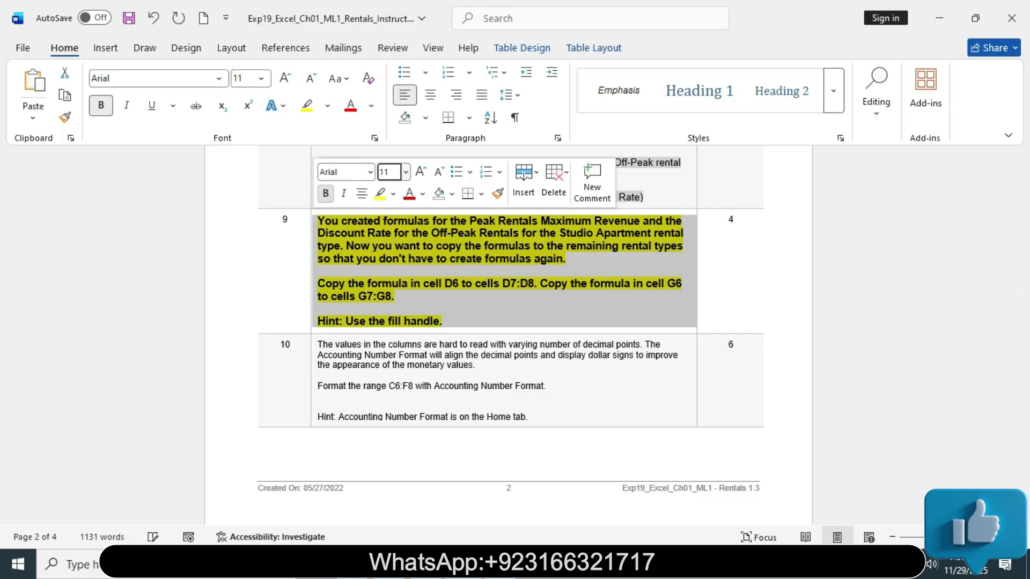
left_click(325, 194)
left_click(393, 194)
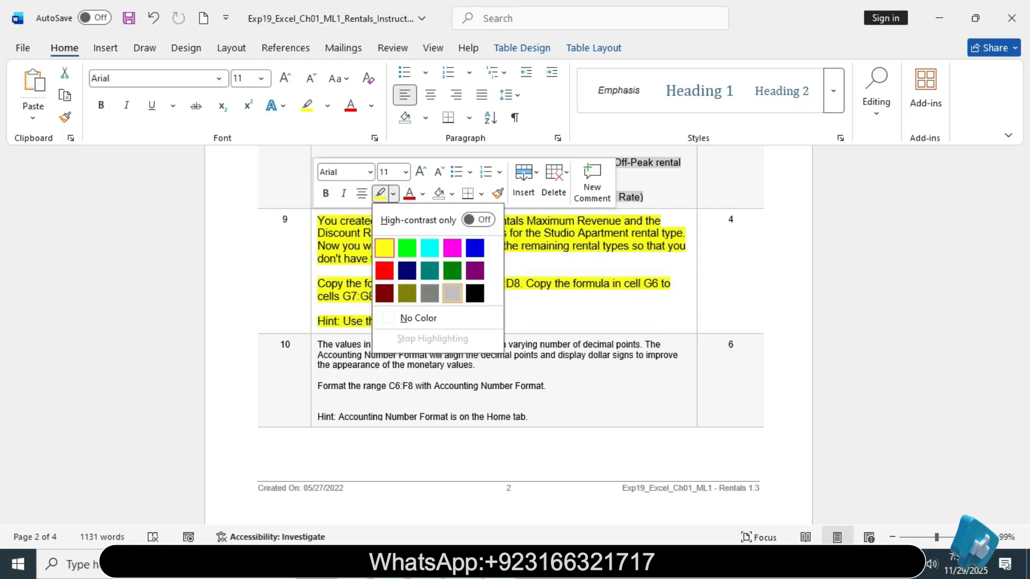
left_click(452, 294)
left_click(378, 296)
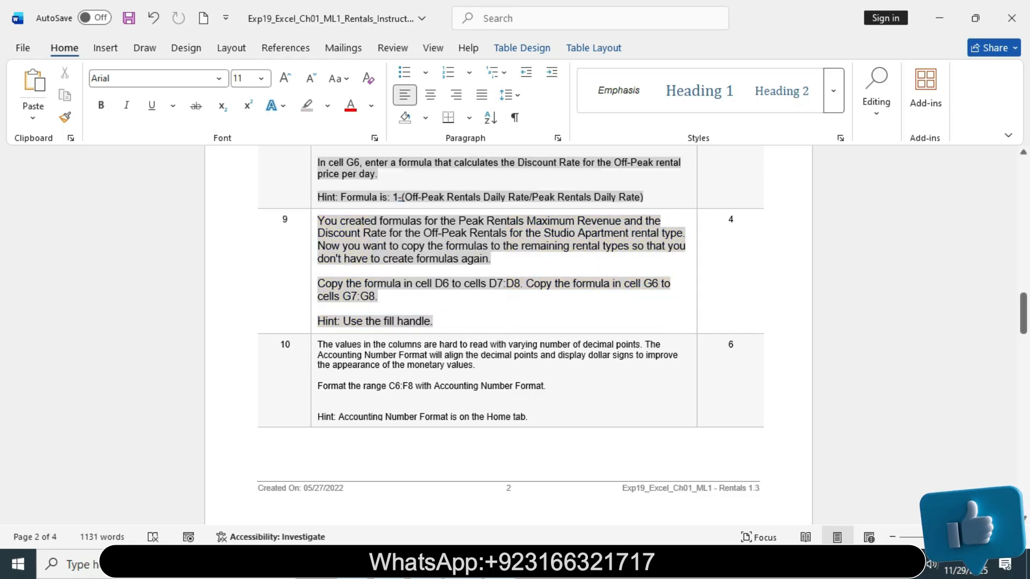
Mark the step 10 instruction text as current with 14 pt size, bold and yellow highlighting
triple_click(424, 365)
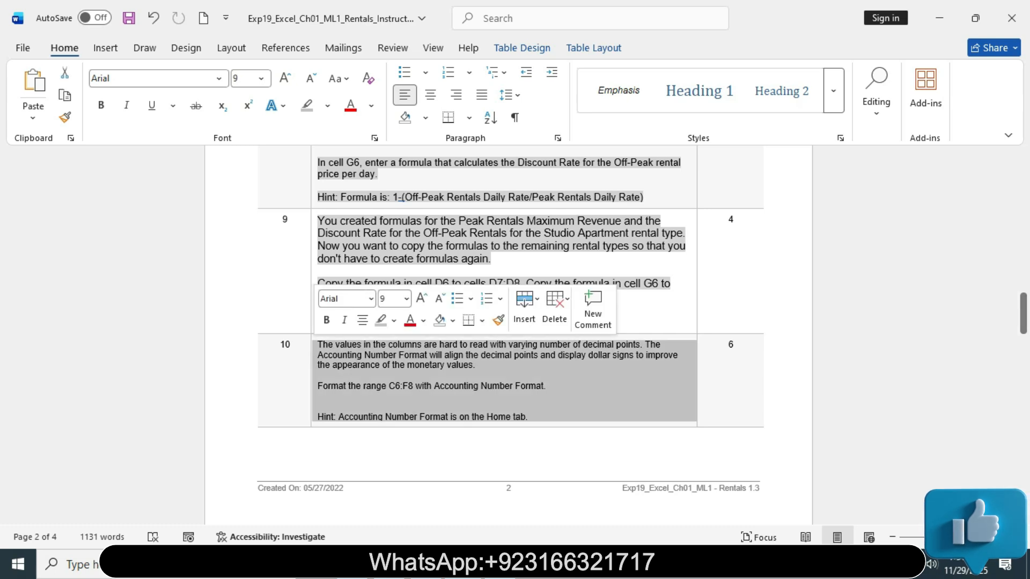
left_click(406, 299)
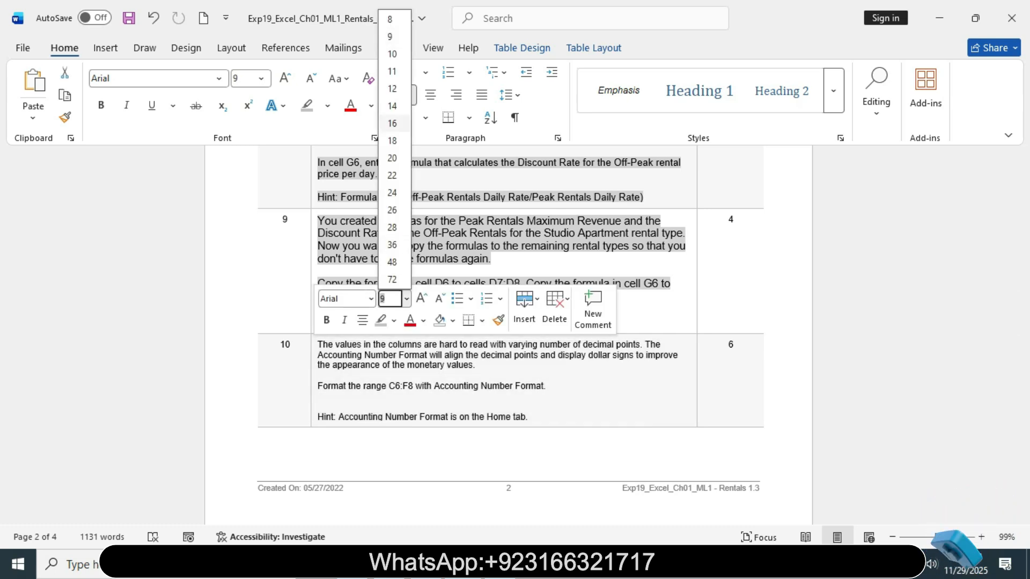
left_click(392, 106)
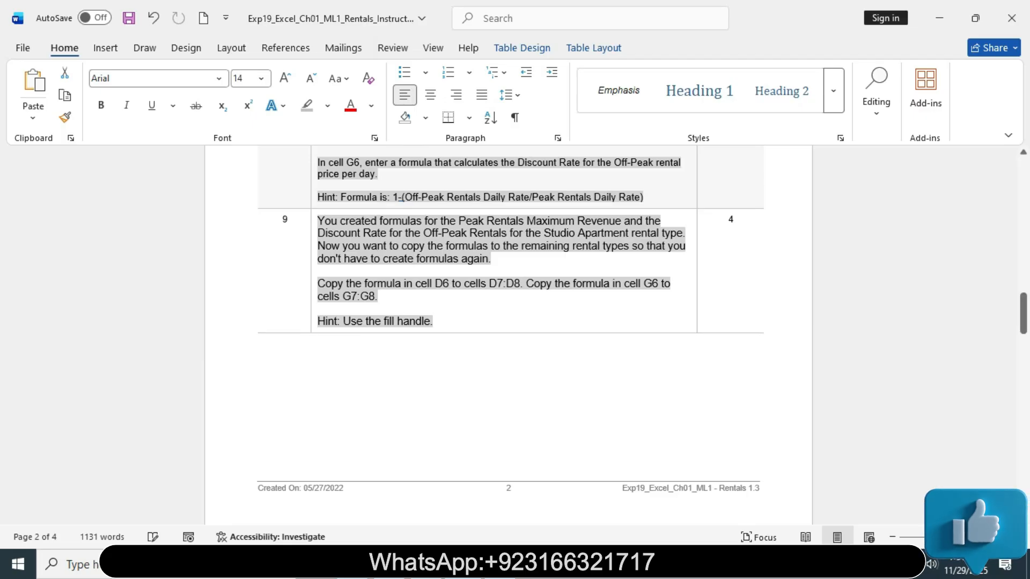
left_click(327, 106)
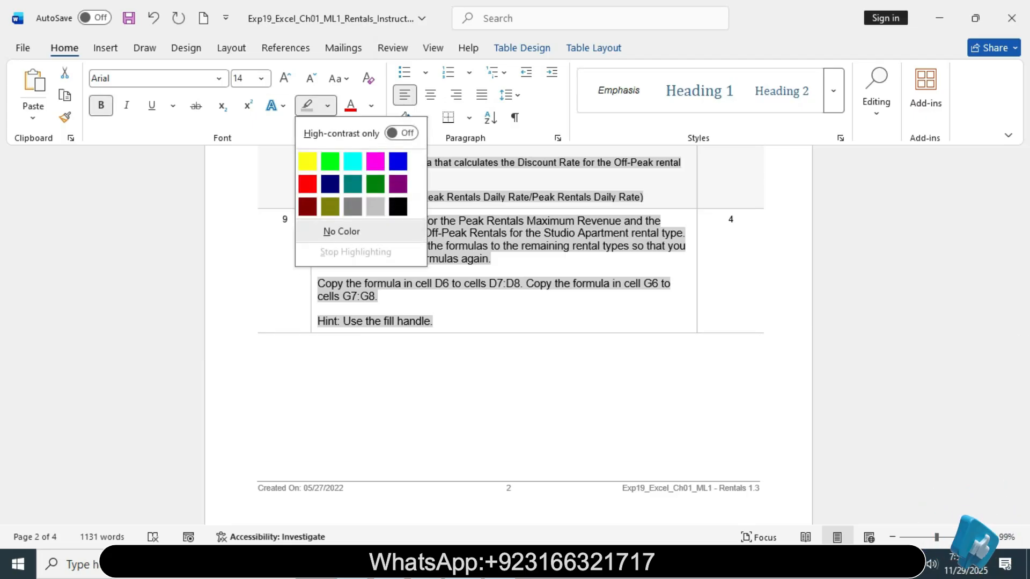
left_click(308, 161)
Read the step 10 instruction, copy its range reference C6:F8 and use it to select that range in Excel
left_click_drag(1023, 313, 1023, 366)
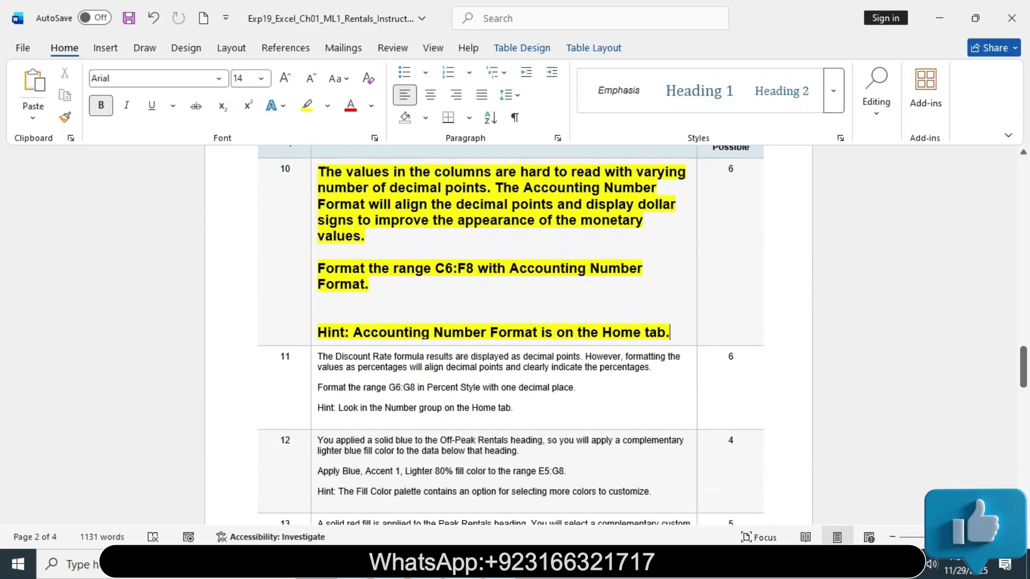
left_click_drag(318, 172, 538, 220)
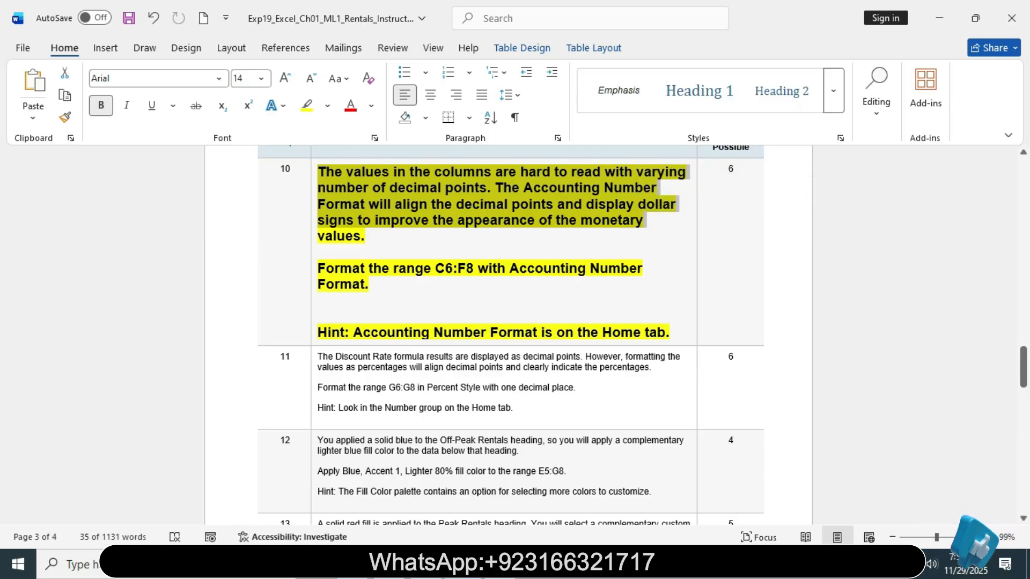
left_click_drag(318, 268, 369, 285)
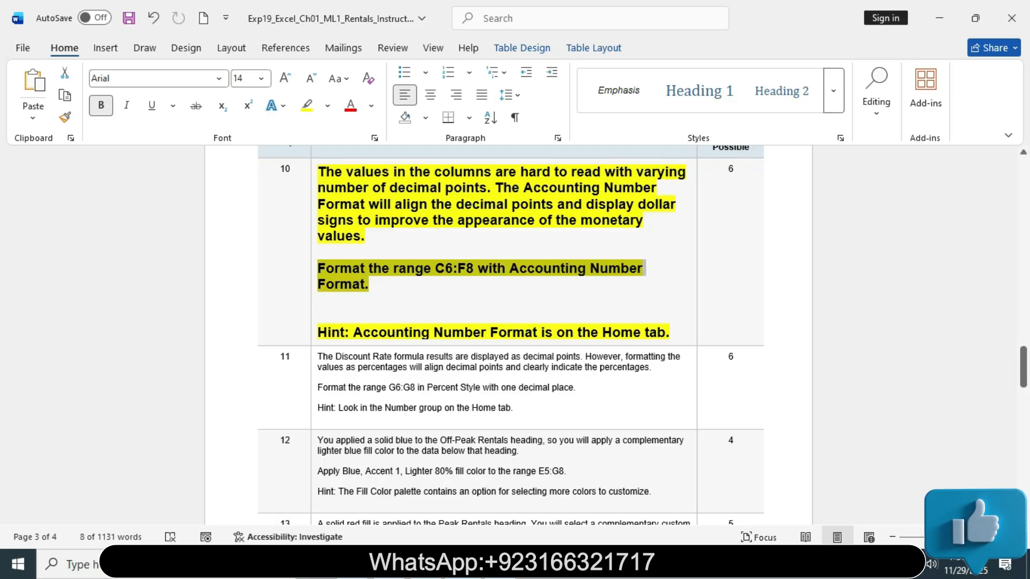
left_click(318, 300)
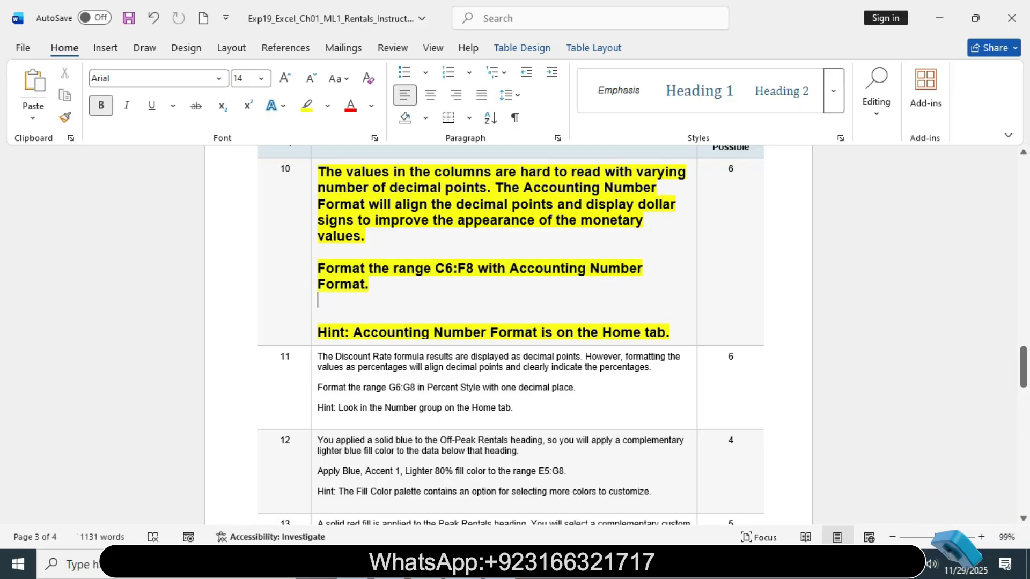
left_click_drag(435, 268, 477, 268)
key("ctrl+c")
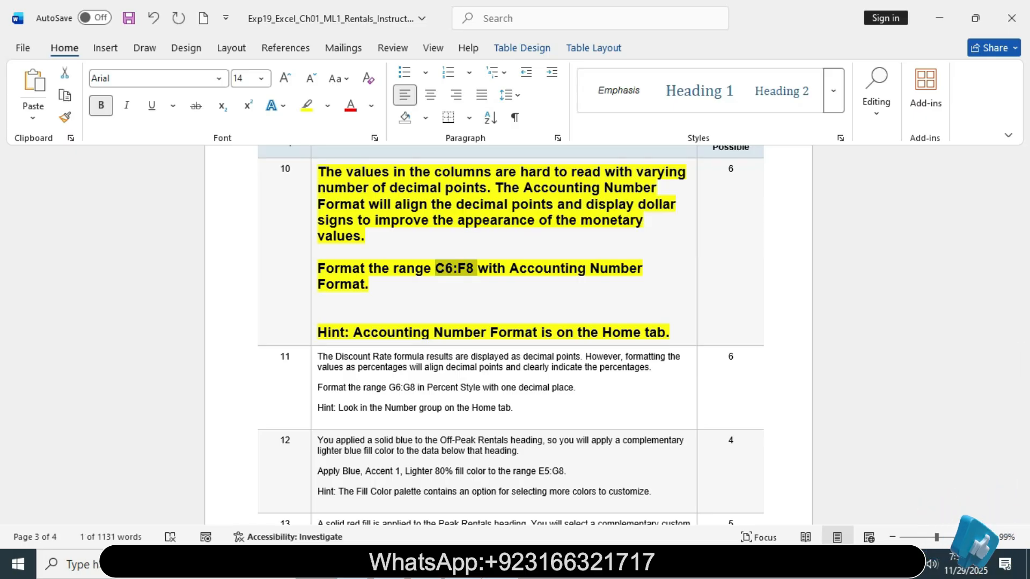
left_click(501, 564)
left_click(45, 161)
key("ctrl+v")
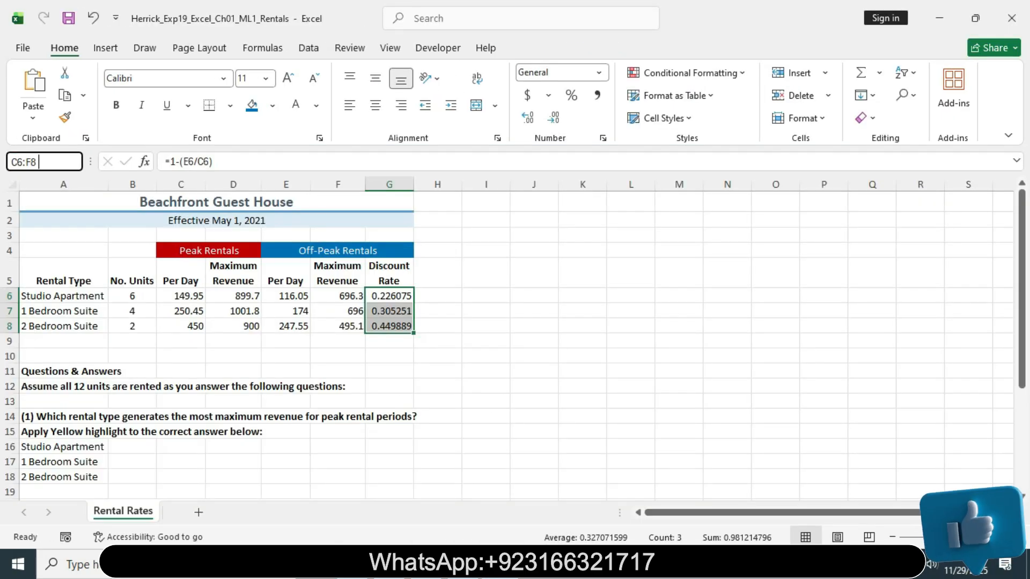
key("Return")
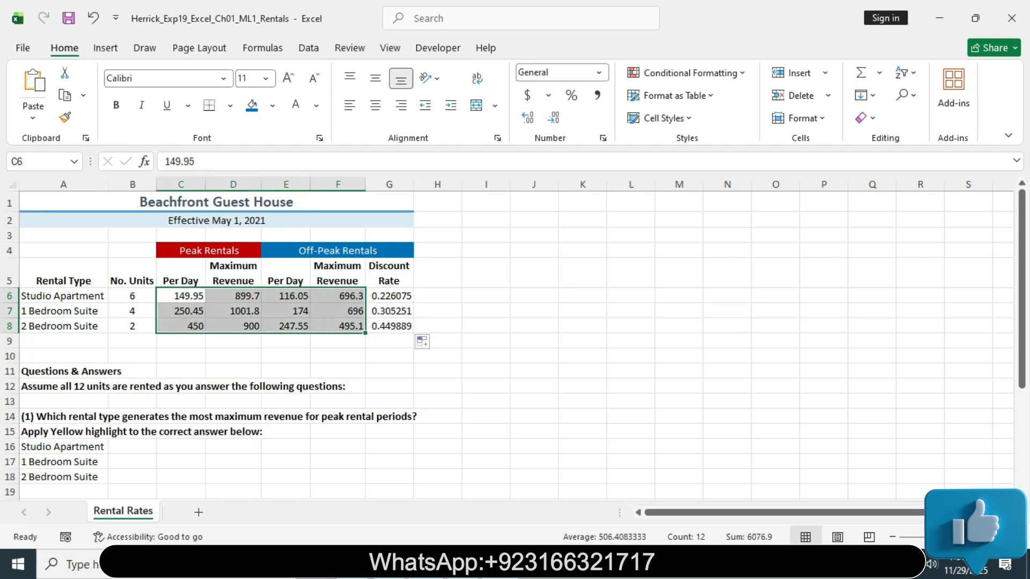
Check the step 10 number format in Word, then apply Accounting format with 2 decimal places and the $ symbol to C6:F8 in Excel
key("alt+Tab")
left_click_drag(510, 268, 601, 284)
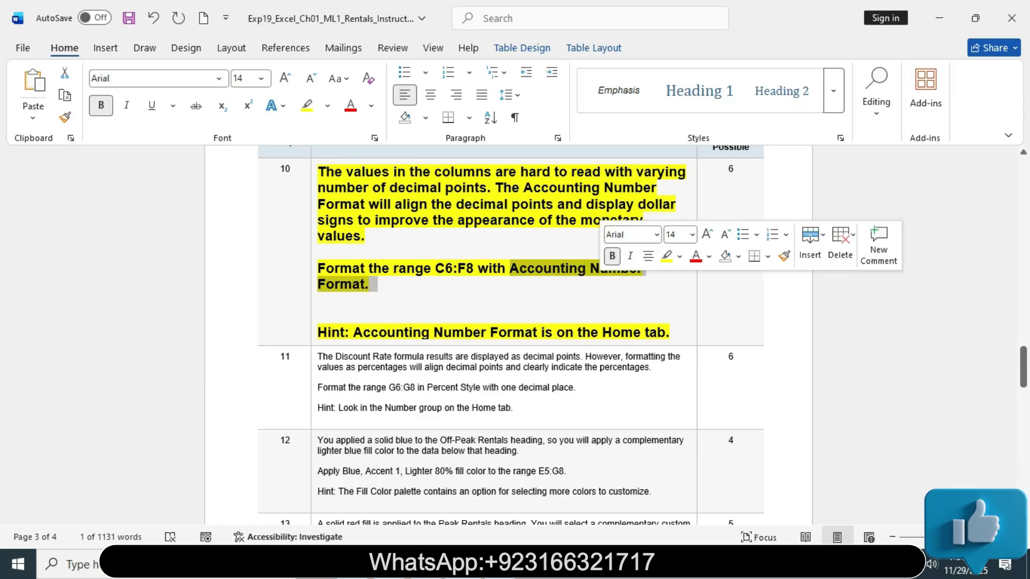
key("alt+Tab")
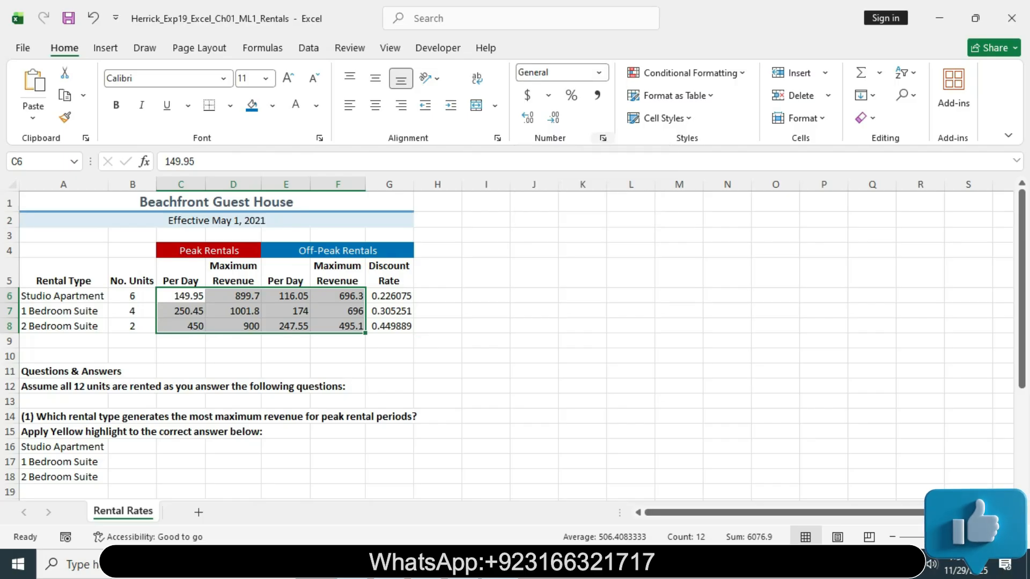
left_click(603, 138)
left_click(520, 105)
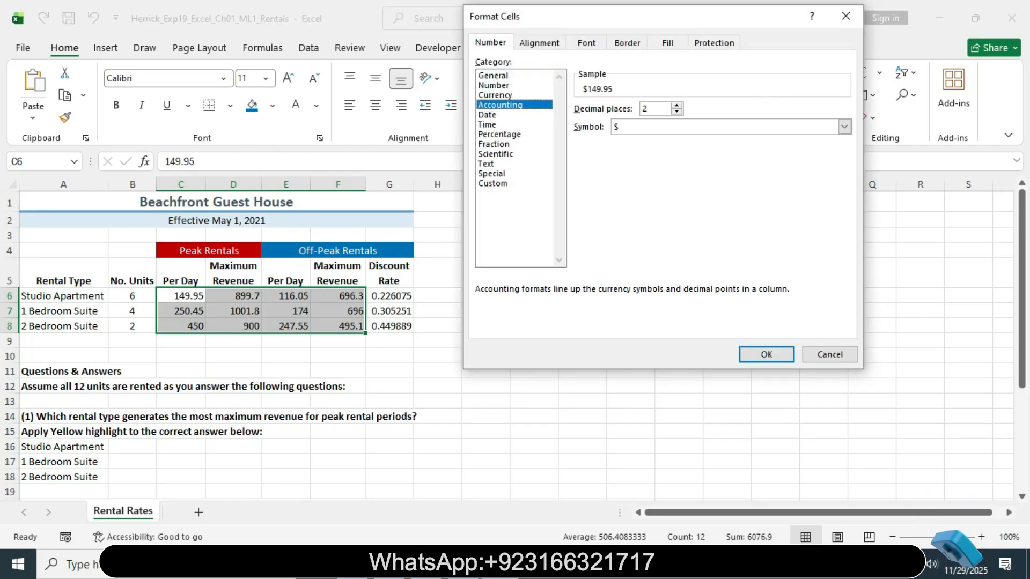
key("Return")
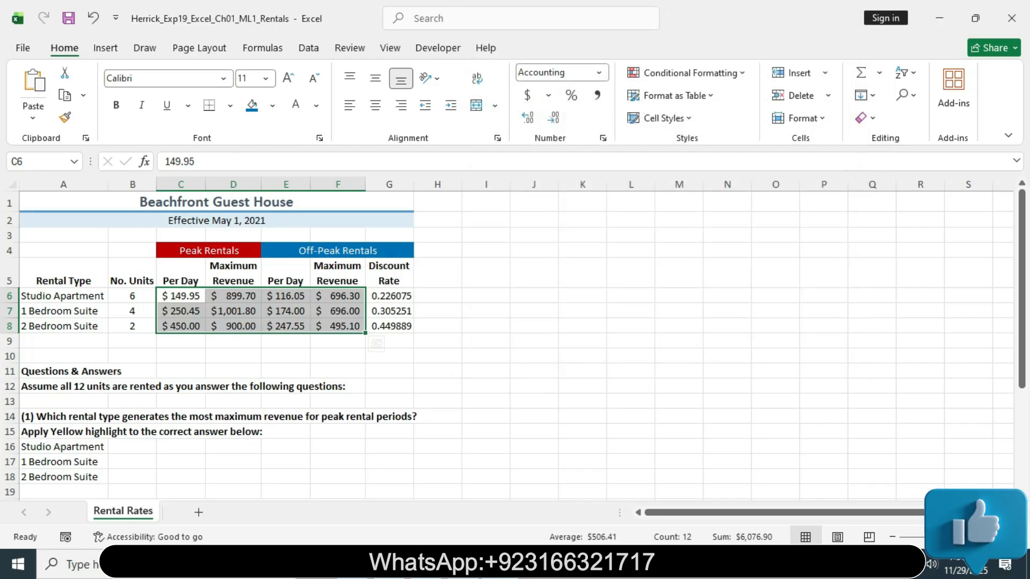
Return to Word and mark the step 10 instruction text as done with 12 pt size, no bold and light gray highlighting
key("alt+Tab")
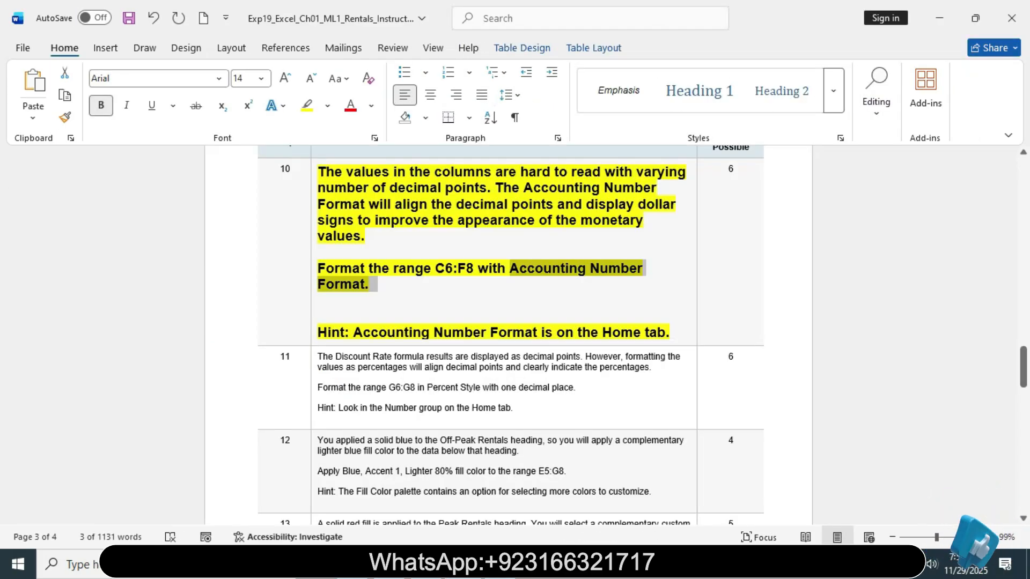
left_click(314, 269)
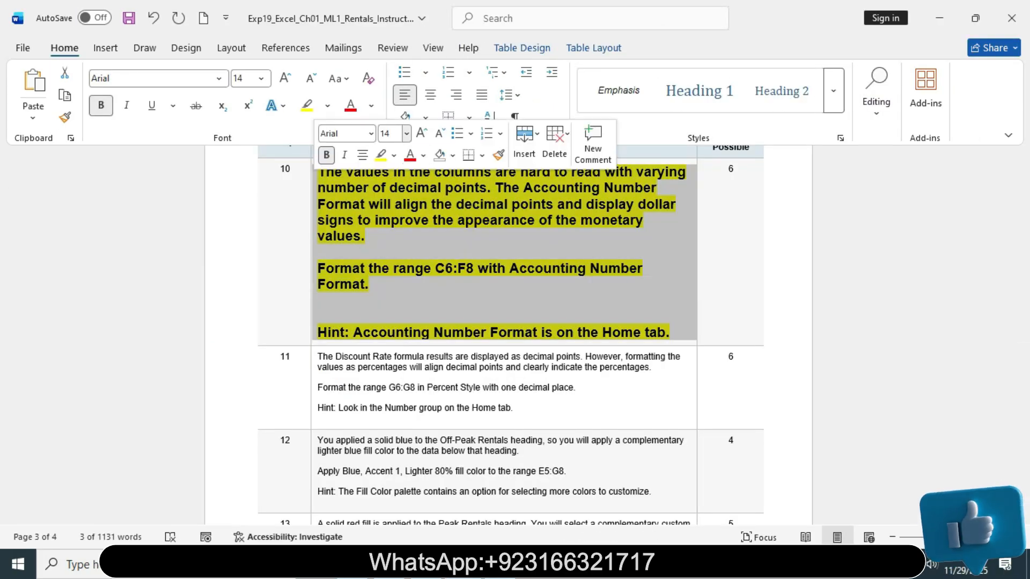
left_click(406, 133)
left_click(393, 256)
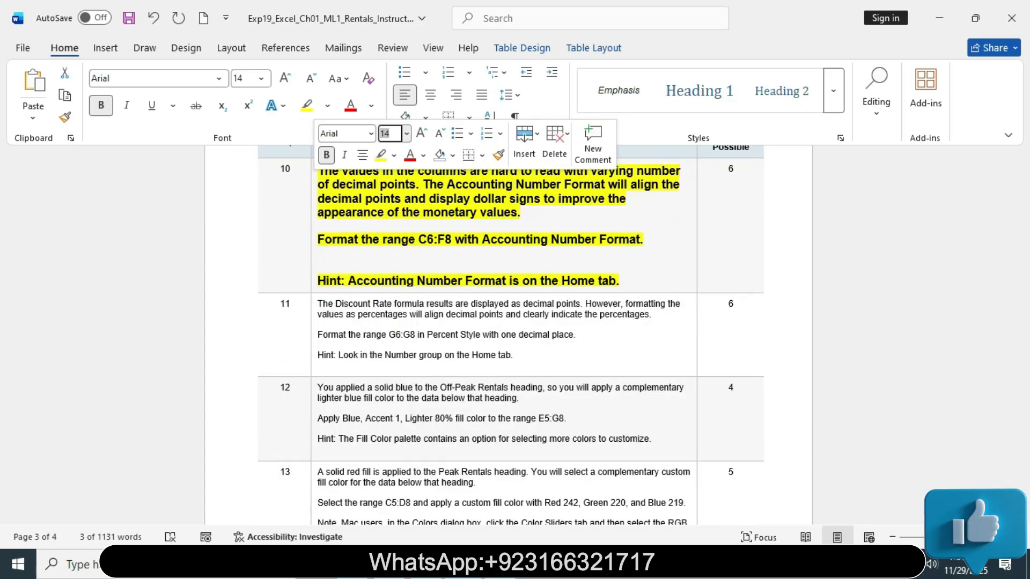
left_click(326, 155)
left_click(394, 155)
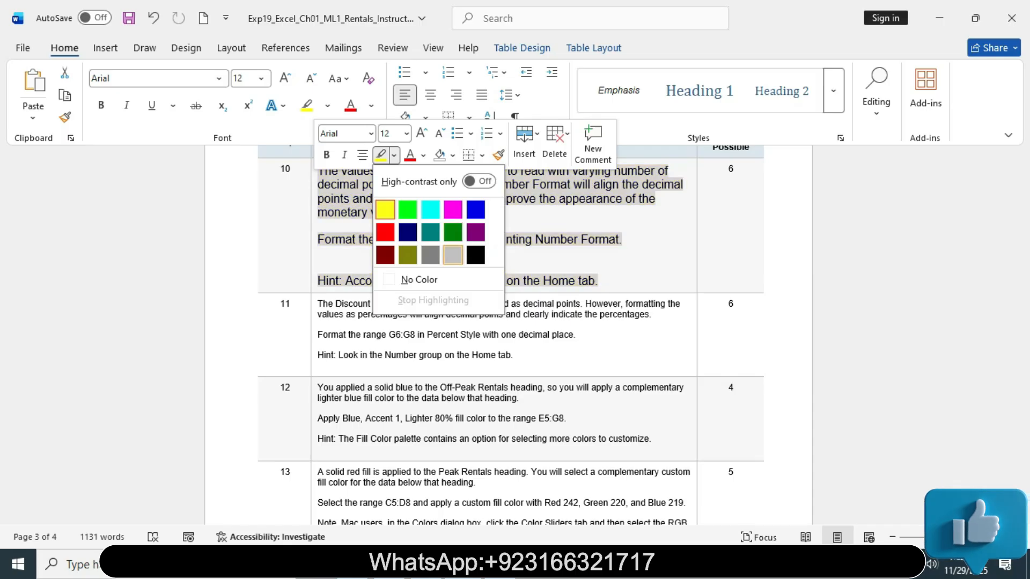
left_click(453, 254)
left_click(598, 268)
Mark the step 11 instruction text as current with 12 pt size, bold and yellow highlighting, and remove its trailing blank line
left_click_drag(1023, 367, 1023, 376)
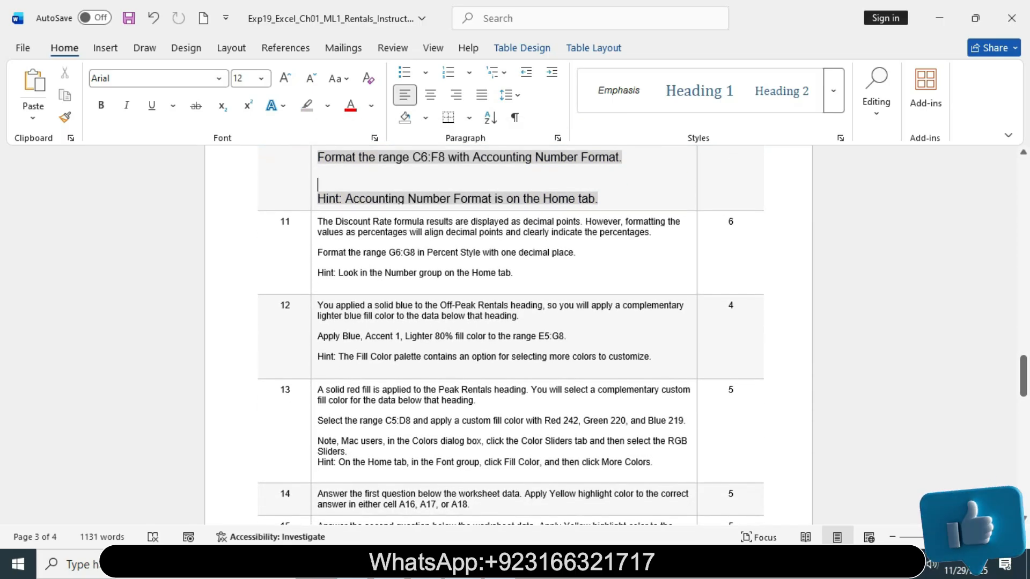
left_click(314, 221)
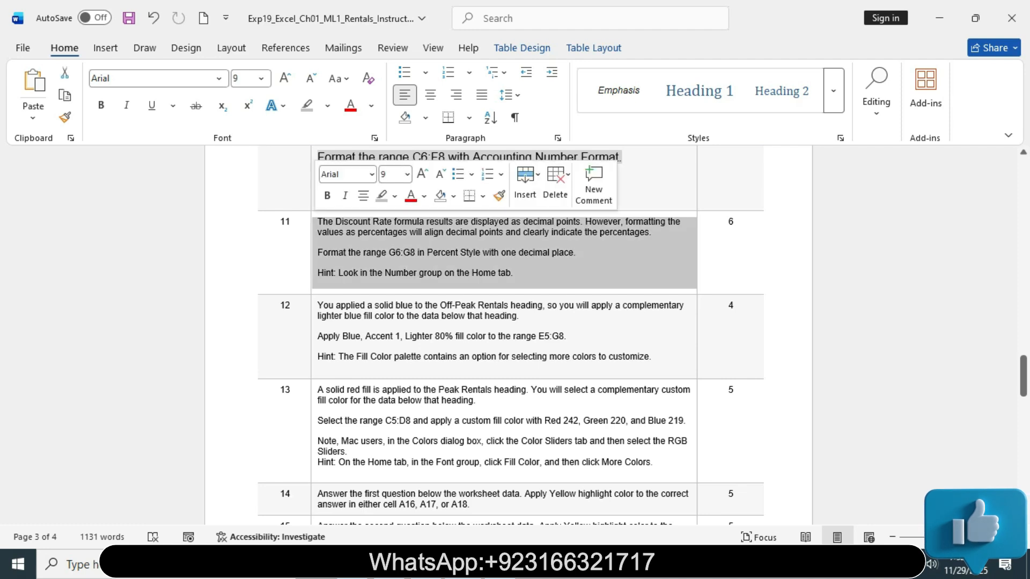
left_click(407, 174)
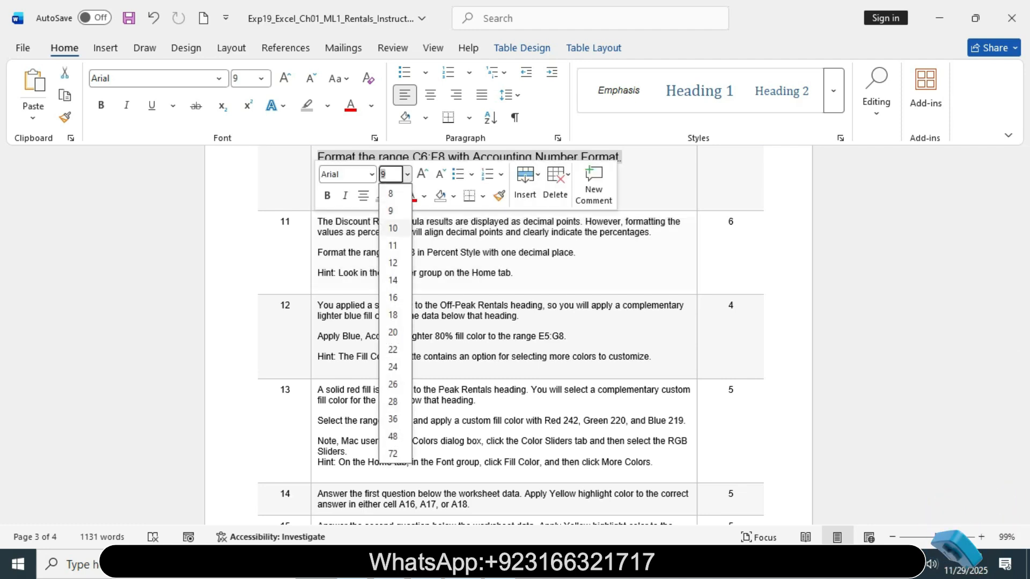
left_click(393, 262)
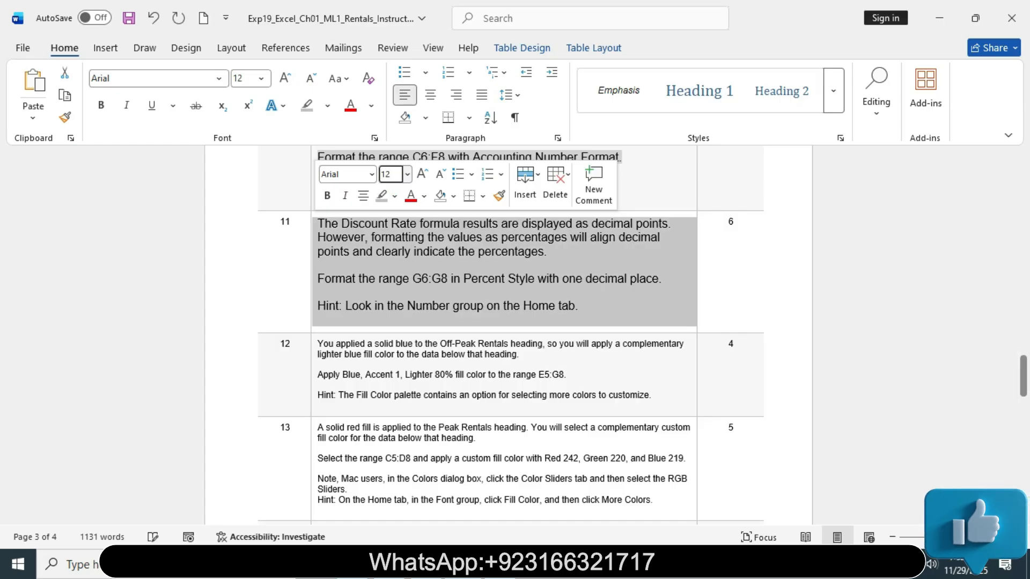
left_click(327, 196)
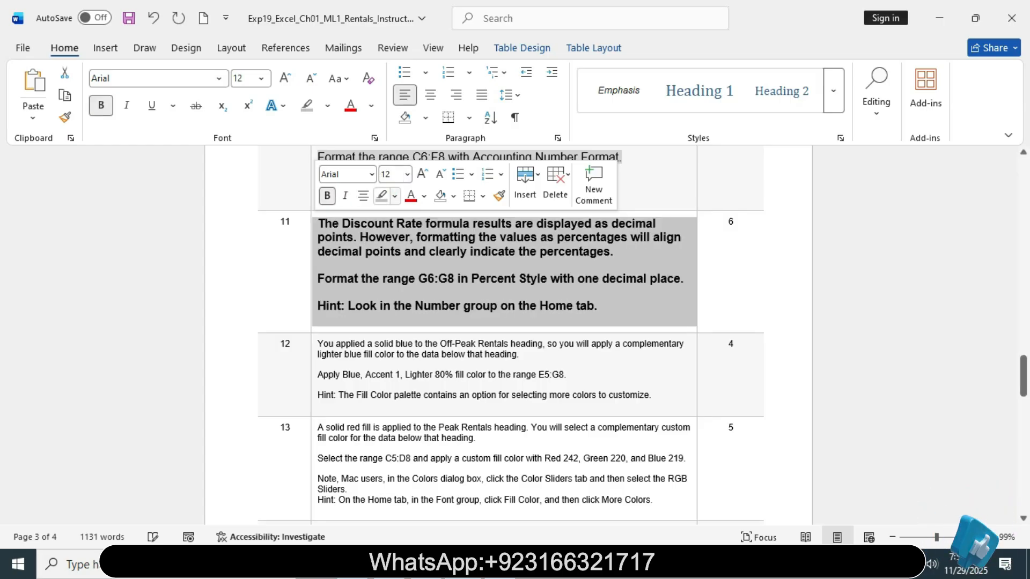
left_click(395, 195)
left_click(391, 251)
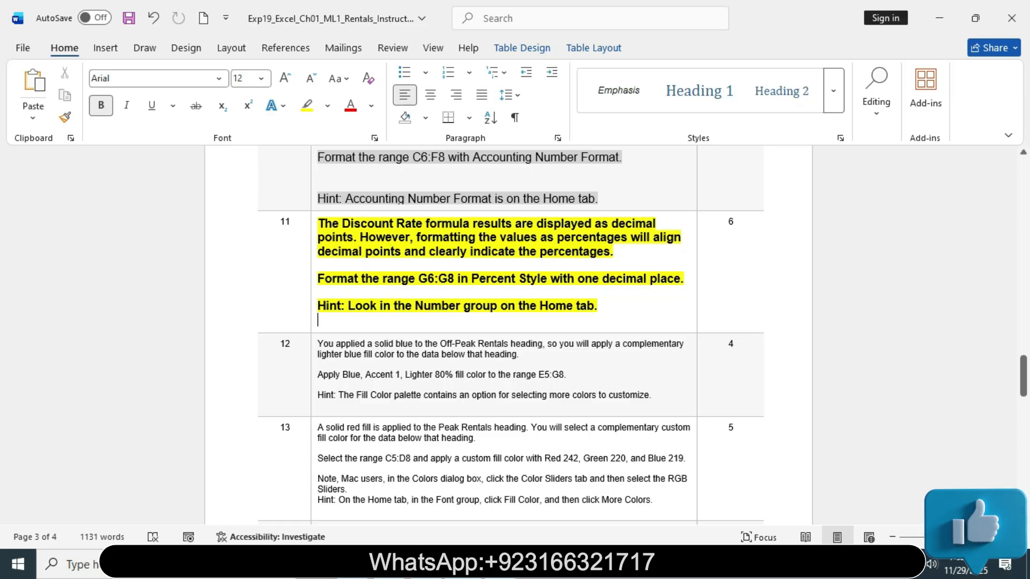
key("BackSpace")
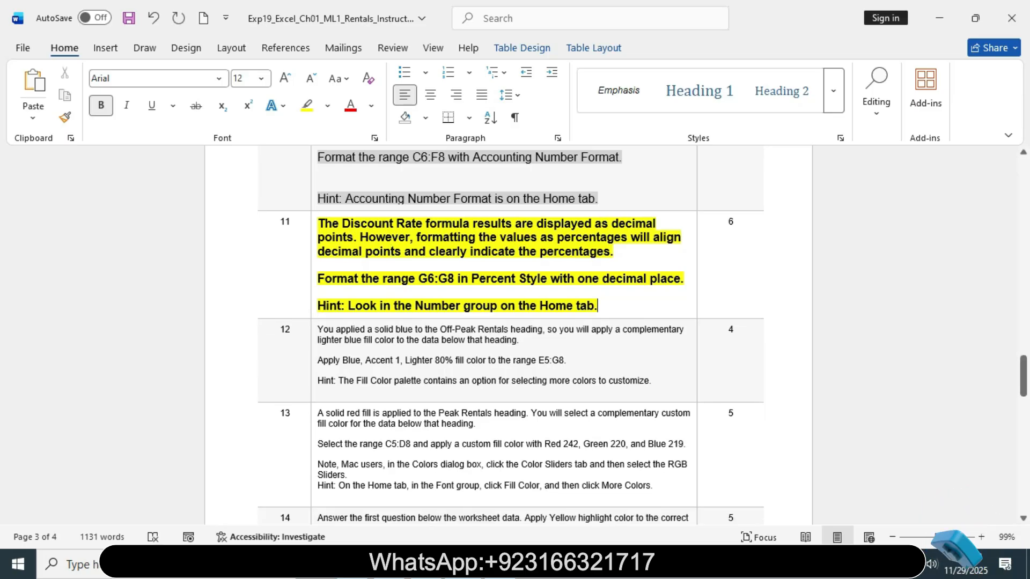
Read the step 11 instruction in Word and select its range G6:G8 in Excel
left_click_drag(318, 223, 613, 251)
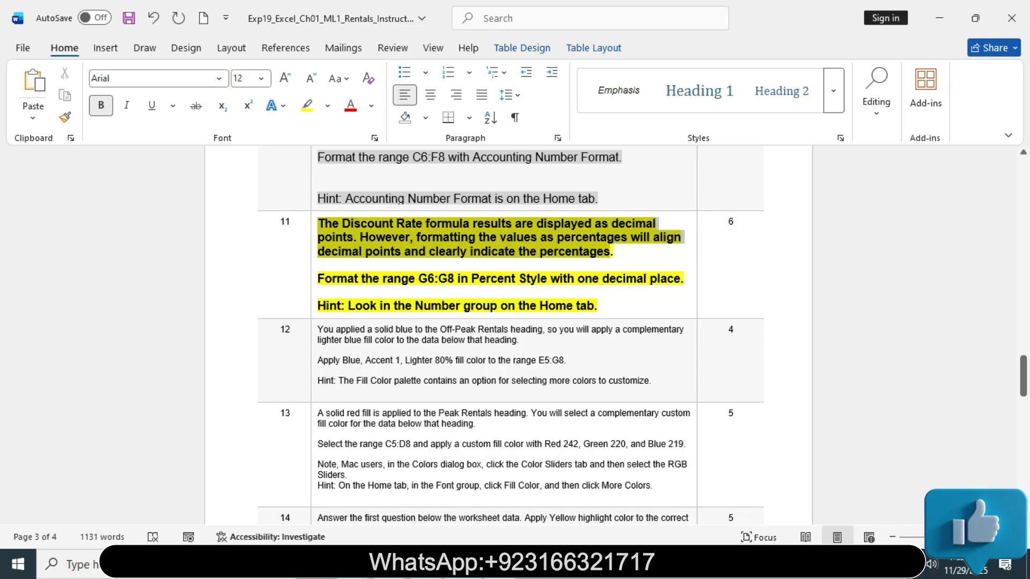
left_click_drag(318, 279, 680, 279)
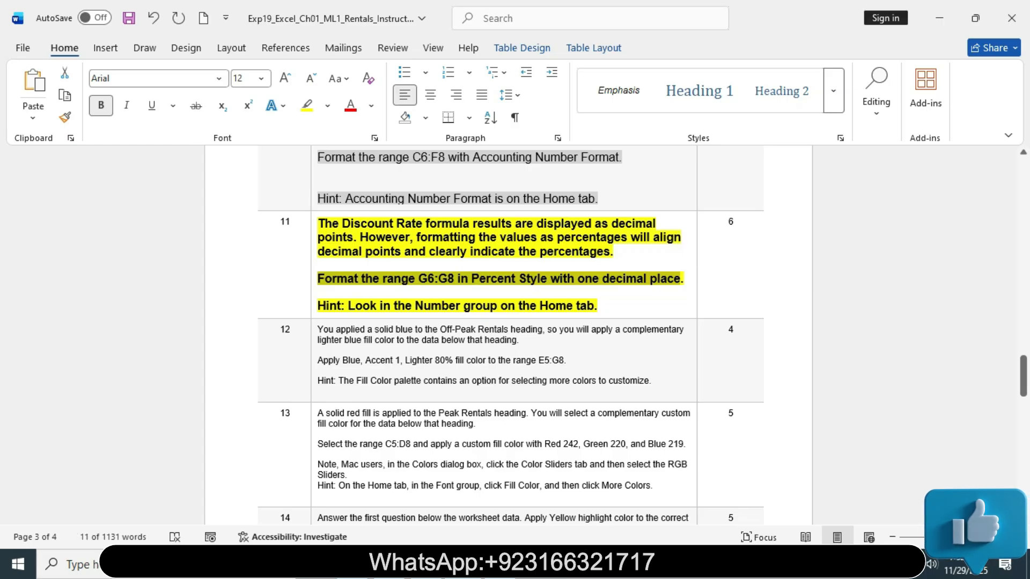
left_click(318, 292)
left_click_drag(419, 278, 455, 278)
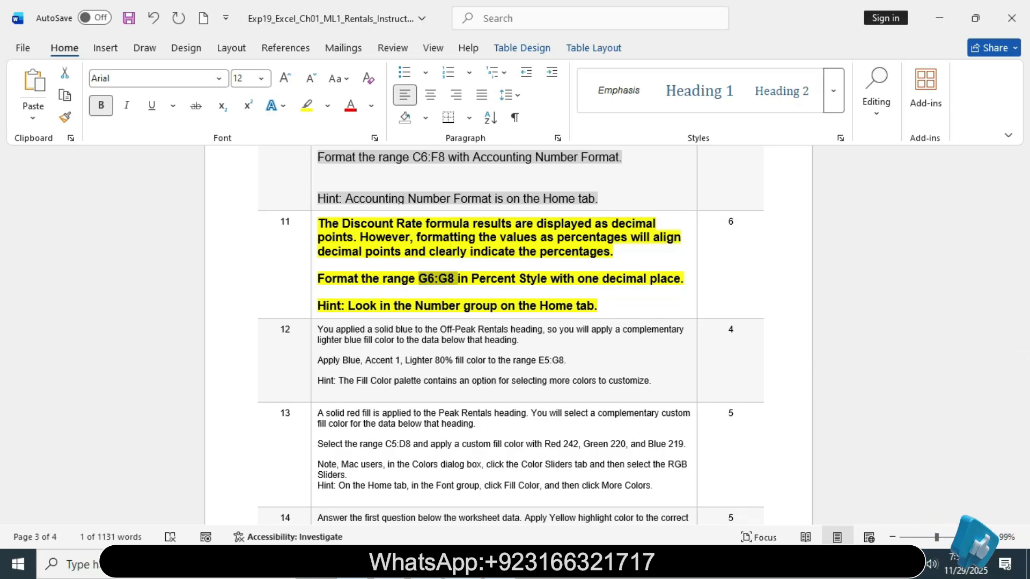
key("alt+Tab")
left_click(44, 162)
type("G6:G8")
key("Return")
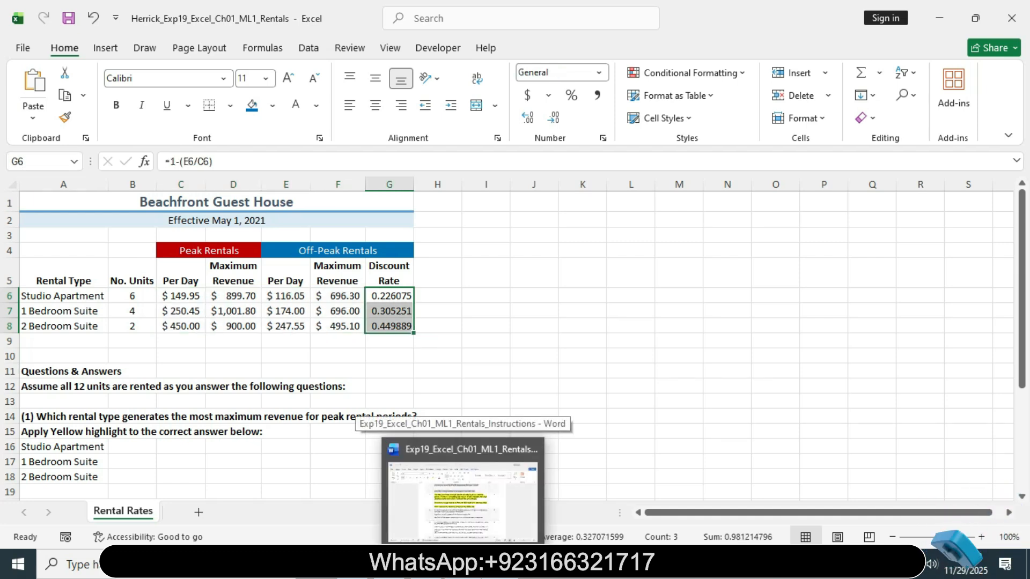
Check the step 11 format and hint in Word, then format G6:G8 in Excel as Percentage with 1 decimal place
left_click(465, 564)
left_click_drag(472, 278, 680, 278)
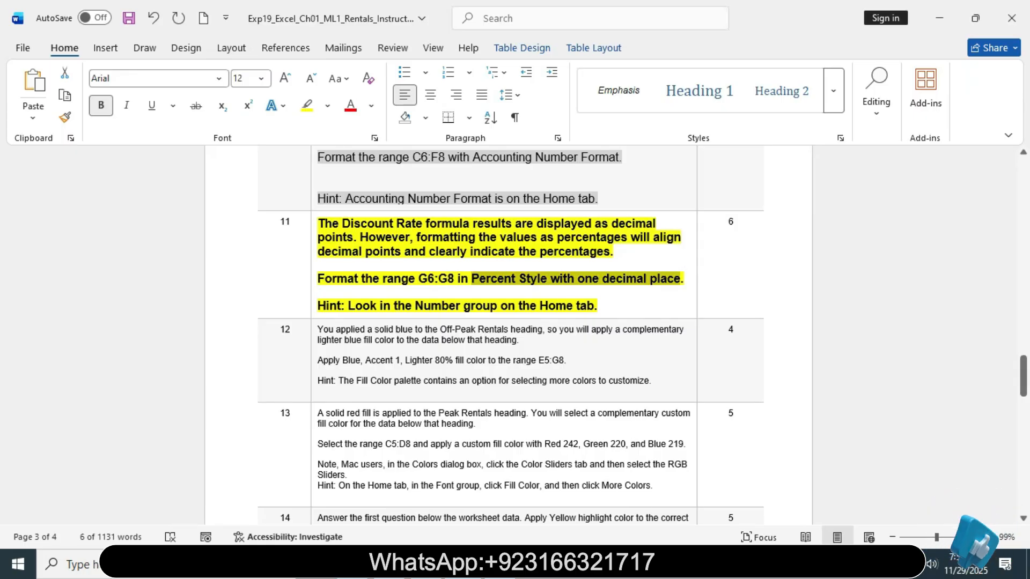
mouse_move(499, 564)
left_click_drag(348, 305, 573, 306)
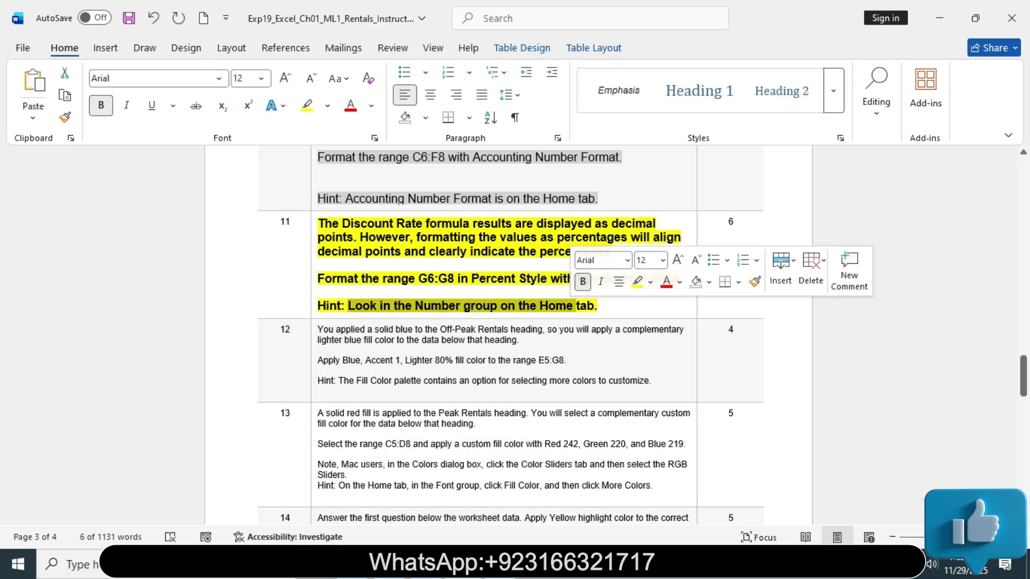
mouse_move(499, 564)
left_click(499, 496)
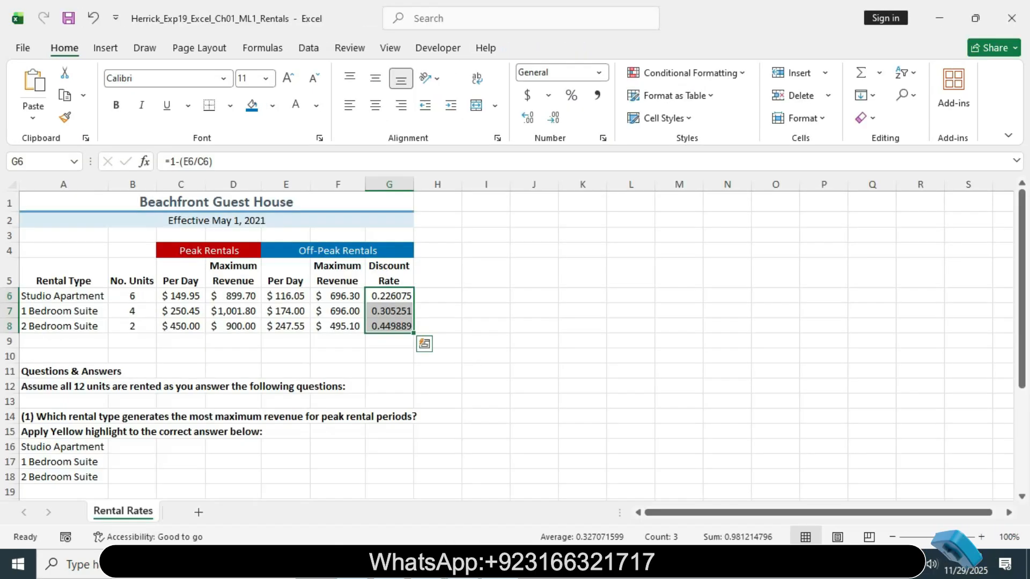
left_click(603, 138)
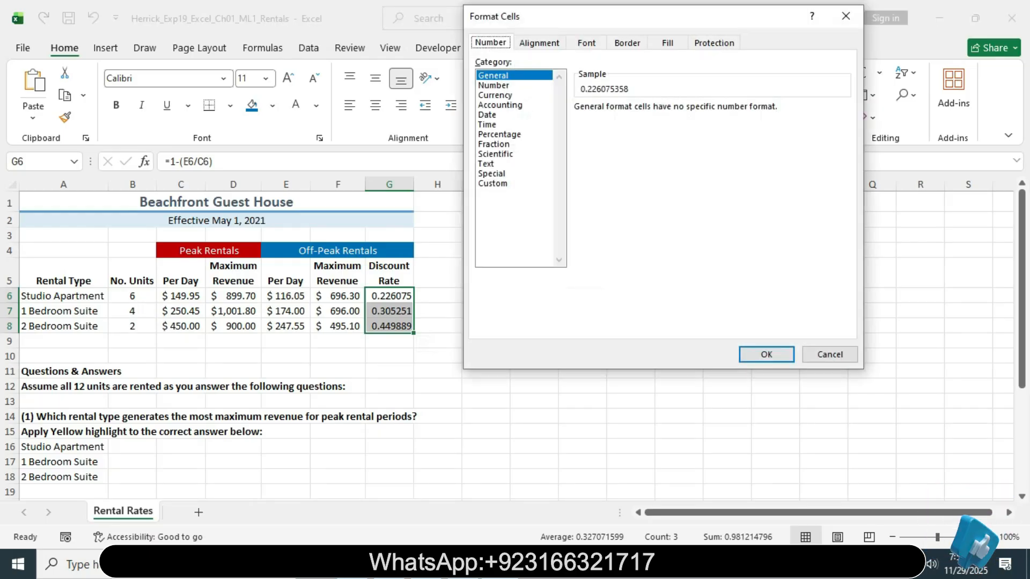
left_click(499, 134)
left_click(676, 111)
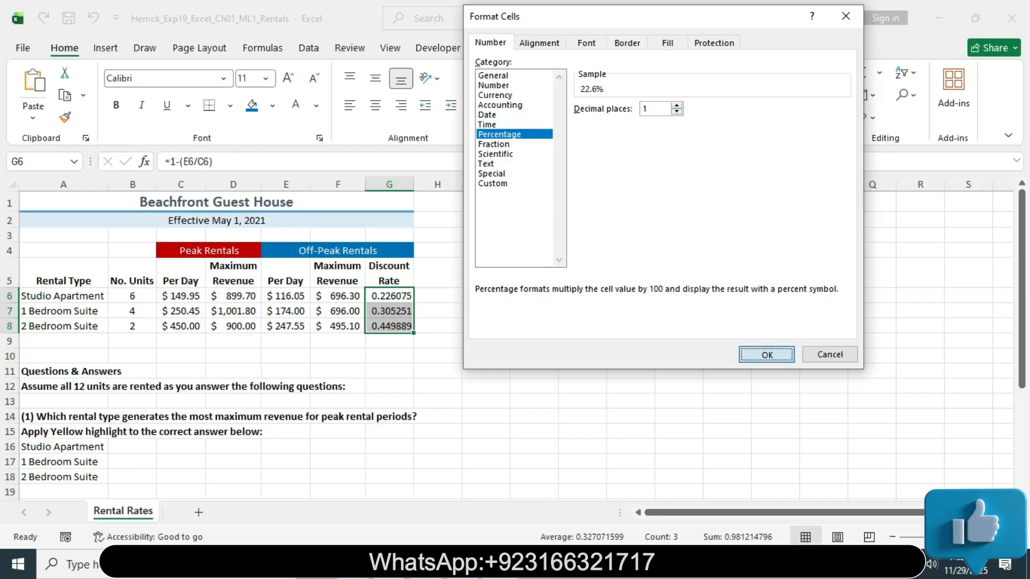
key("Return")
Return to Word and mark the step 11 instruction text as done with 11 pt size, no bold and light gray highlighting
key("alt+Tab")
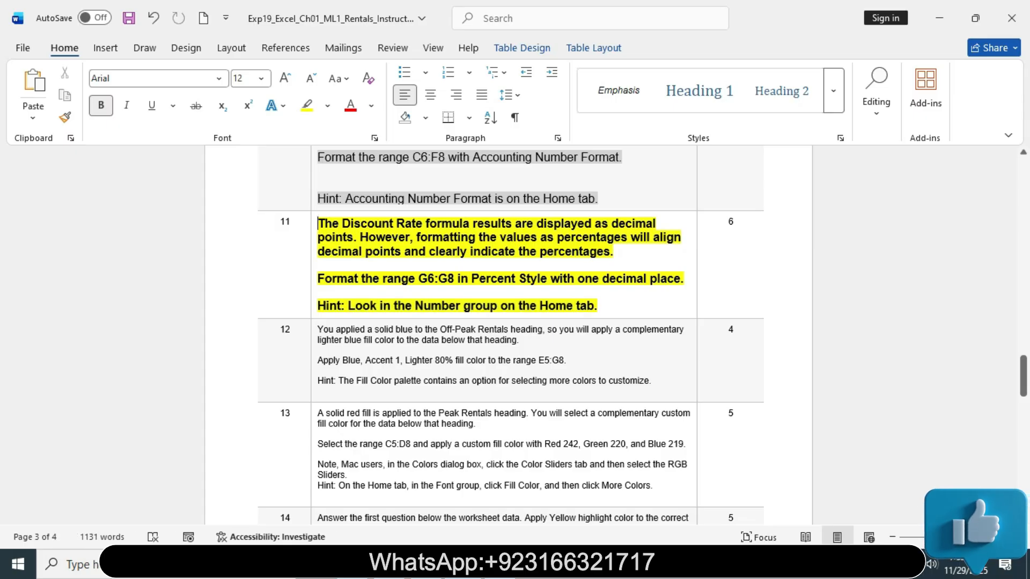
left_click_drag(317, 223, 691, 311)
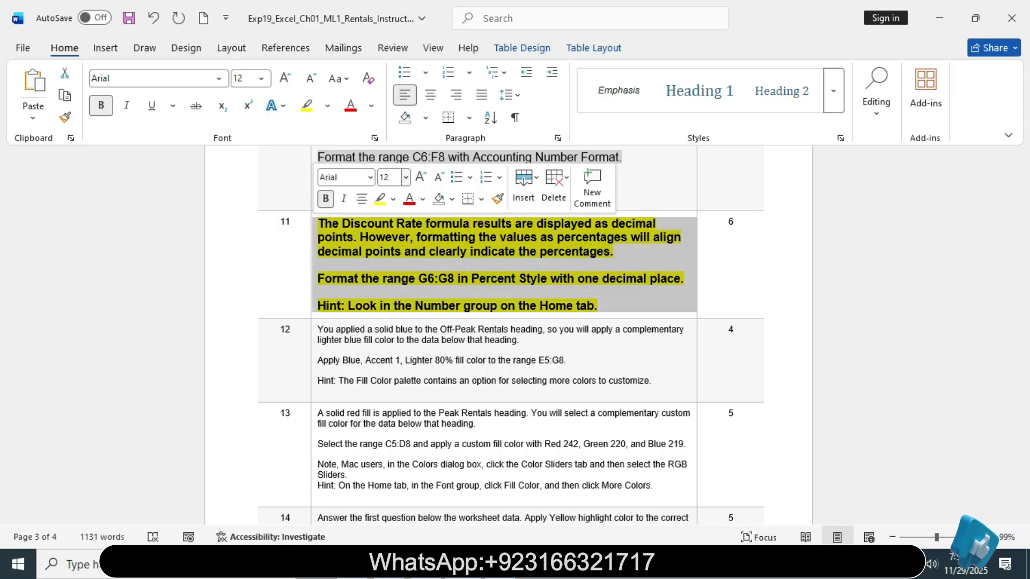
left_click(405, 177)
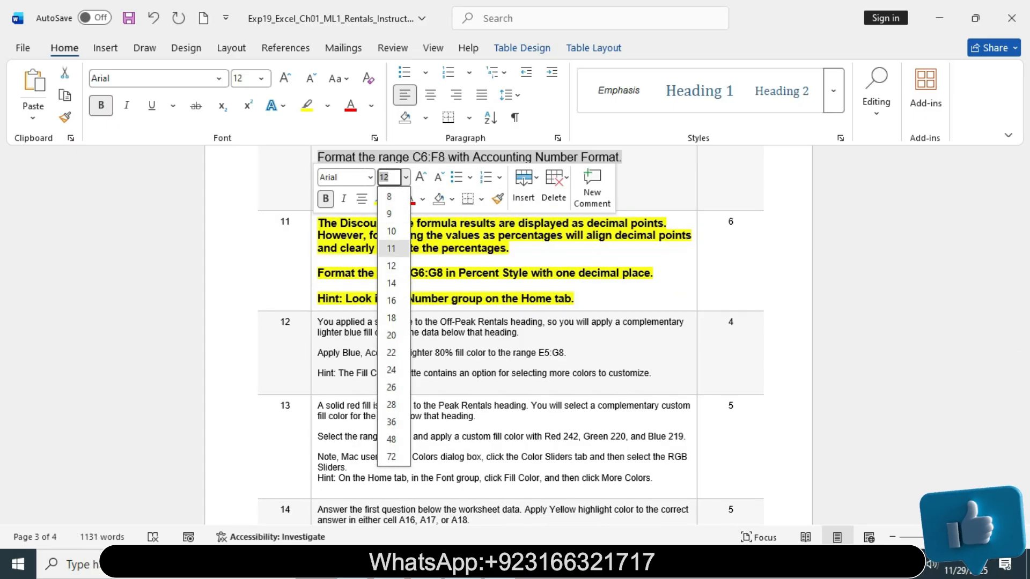
left_click(391, 248)
left_click(325, 199)
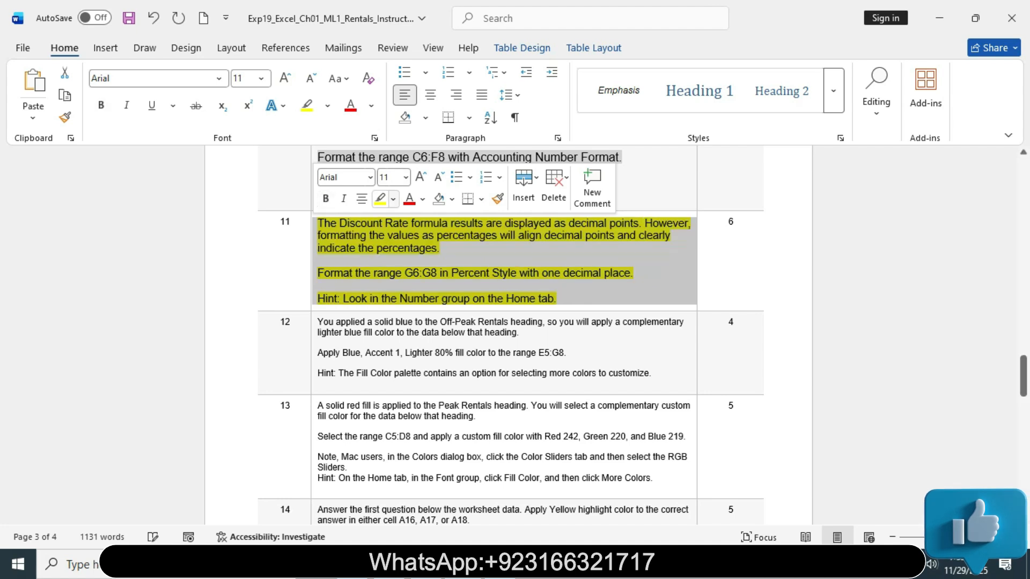
left_click(393, 199)
left_click(413, 321)
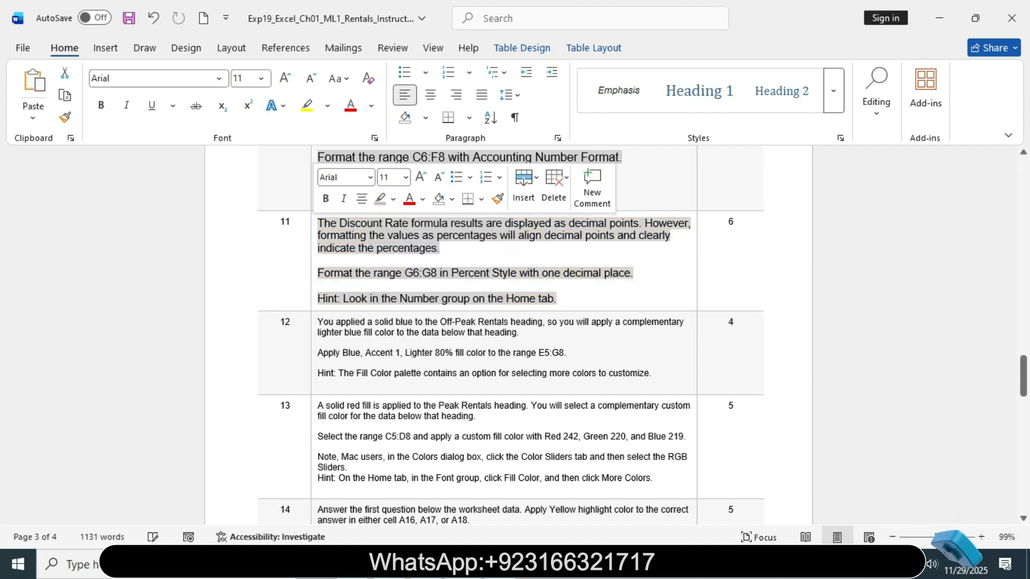
left_click(558, 299)
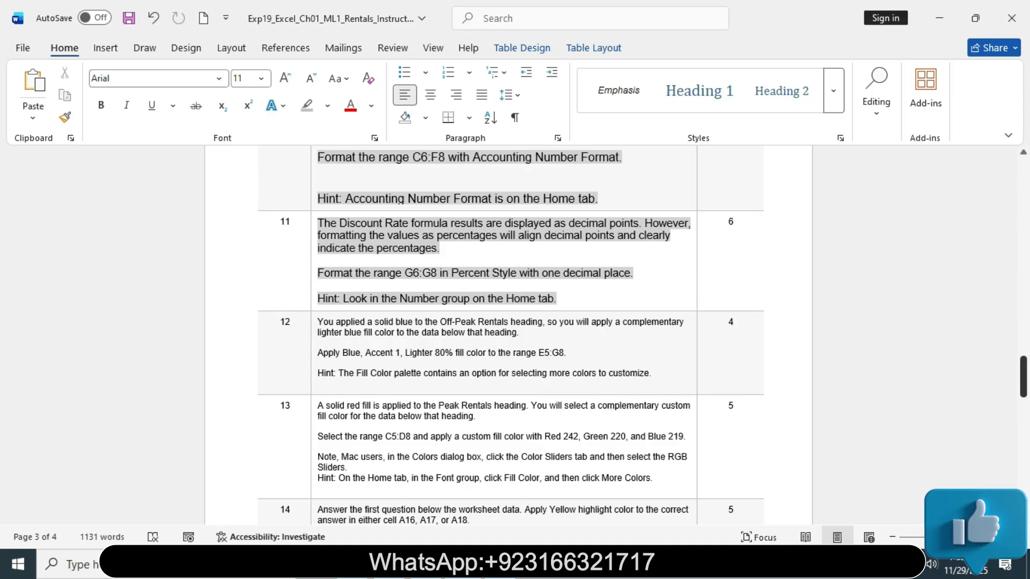
Mark the step 12 instruction text as current with 12 pt size, bold and yellow highlighting
scroll(509, 332, "down", 3)
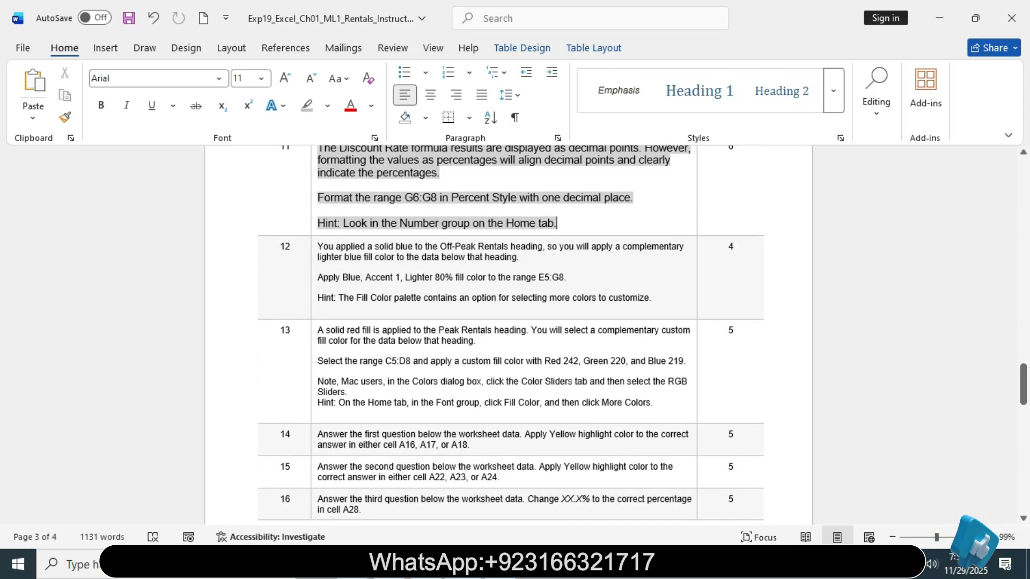
left_click(314, 248)
left_click(405, 202)
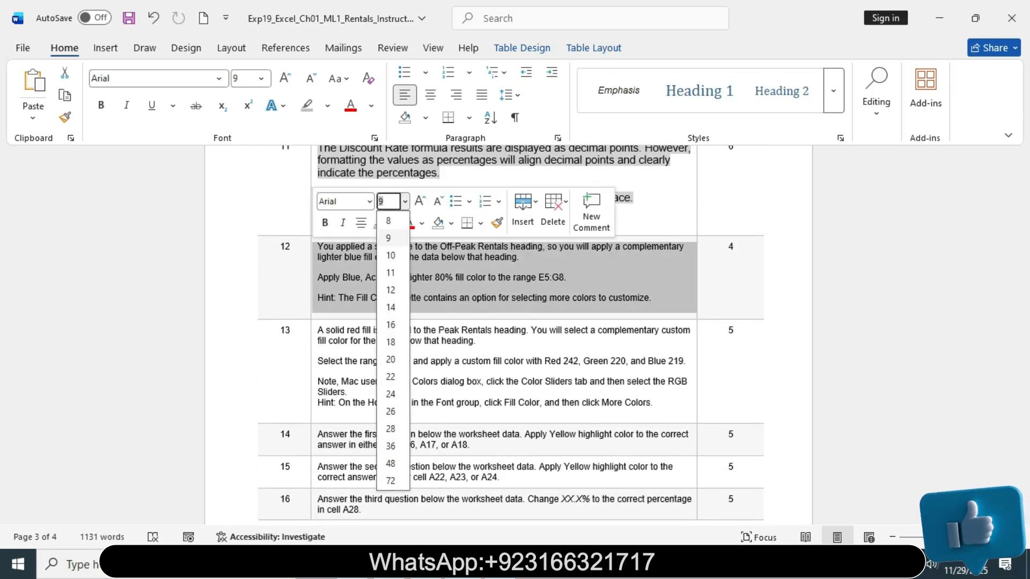
left_click(390, 290)
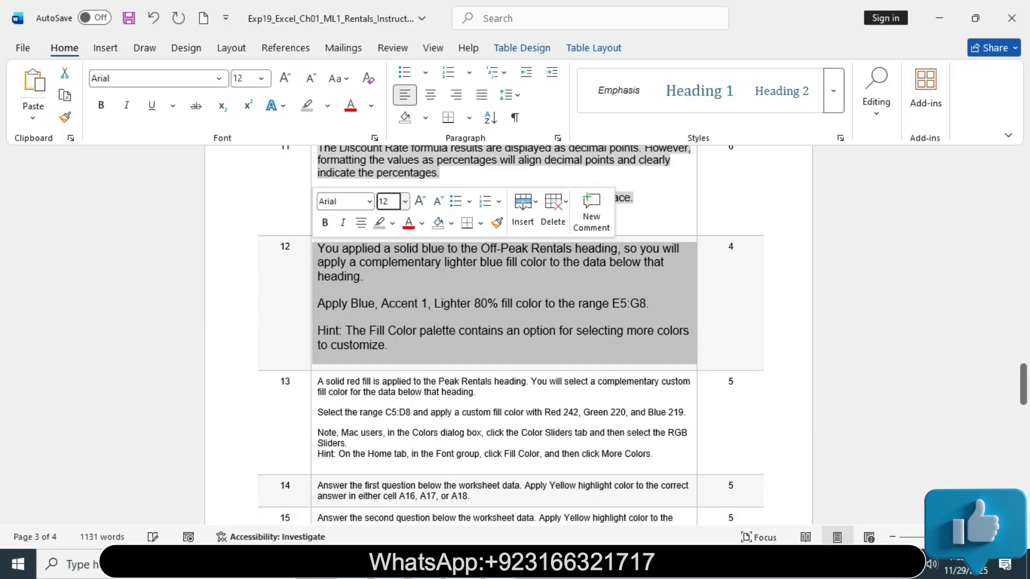
left_click(324, 222)
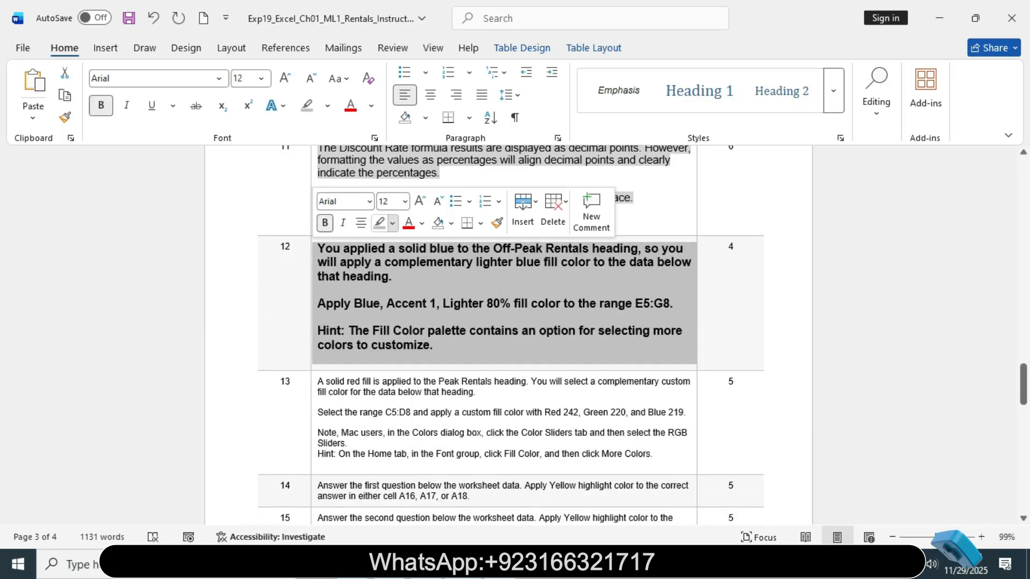
left_click(393, 222)
left_click(388, 277)
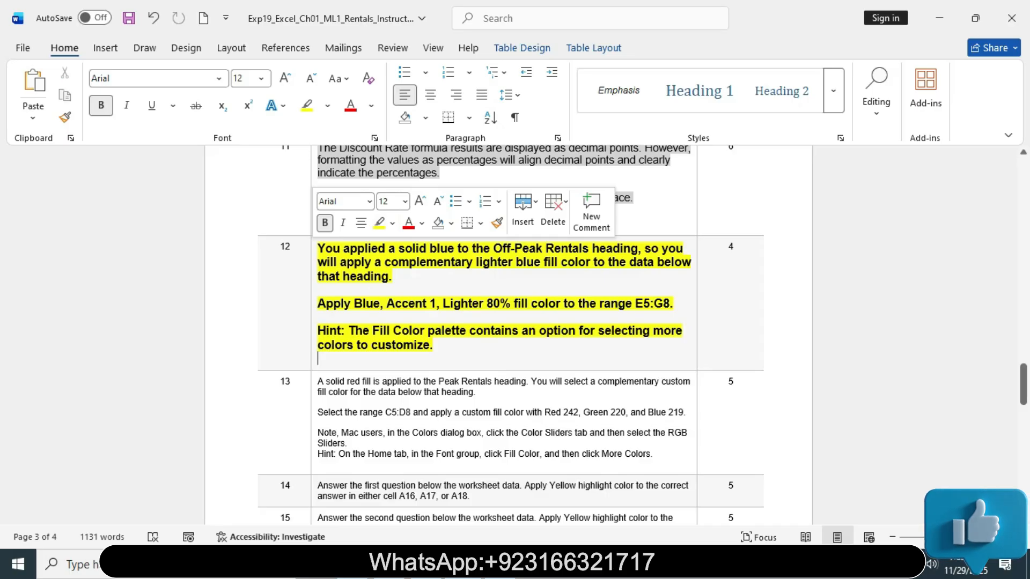
Remove the trailing blank line from the step 12 instruction and read through its text, ending on the range E5:G8
key("BackSpace")
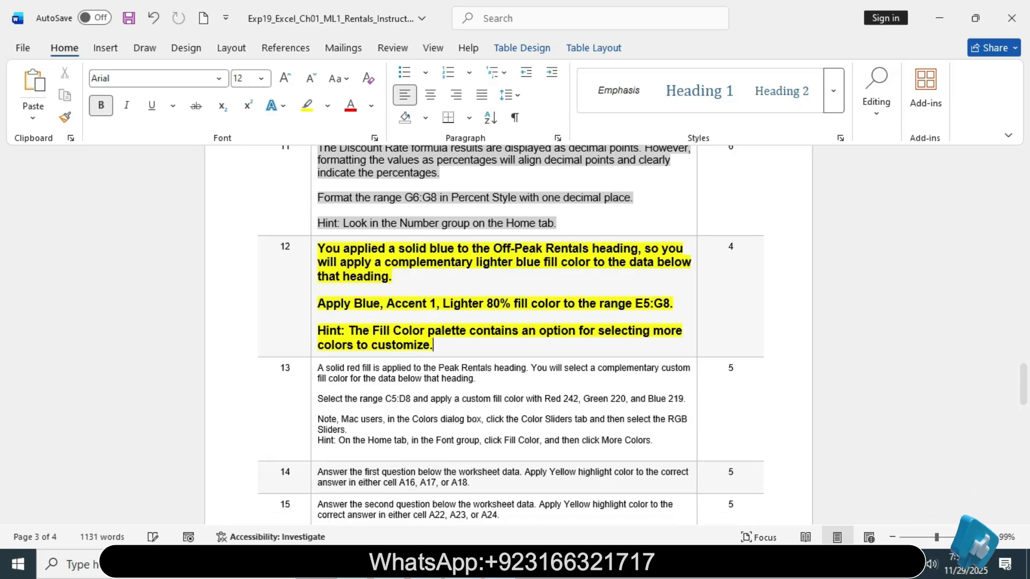
left_click_drag(317, 247, 392, 276)
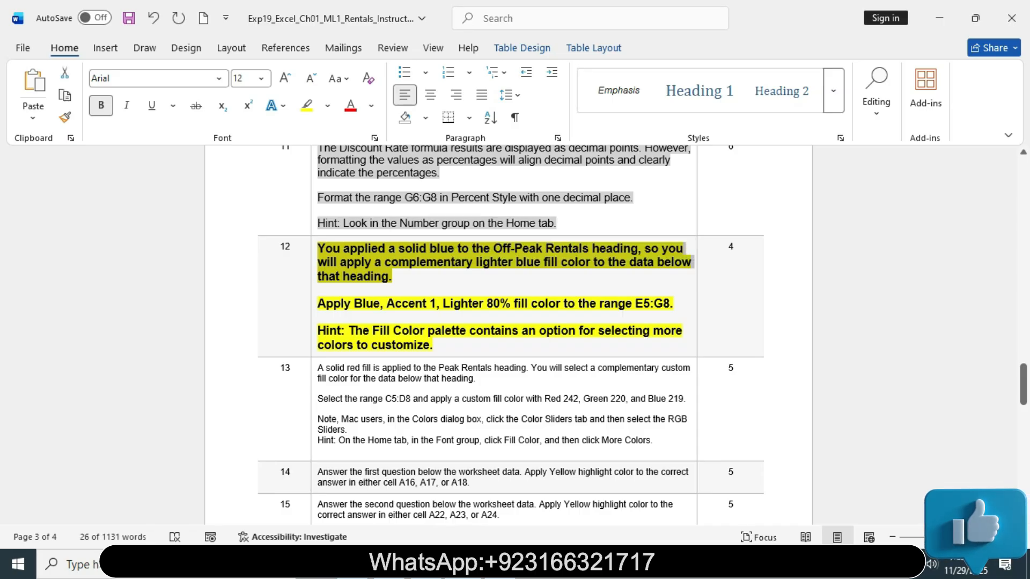
left_click_drag(317, 304, 670, 303)
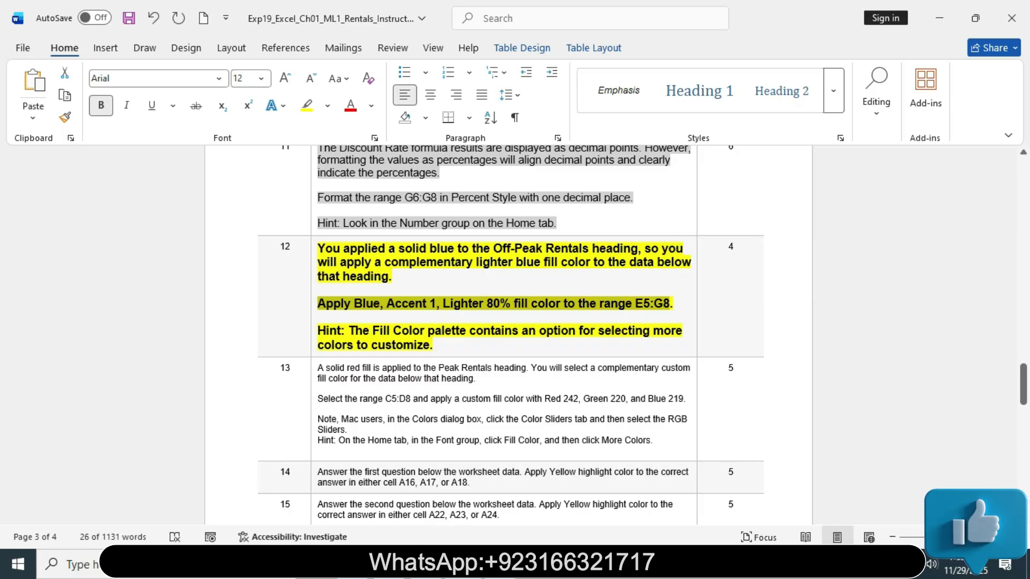
left_click(511, 304)
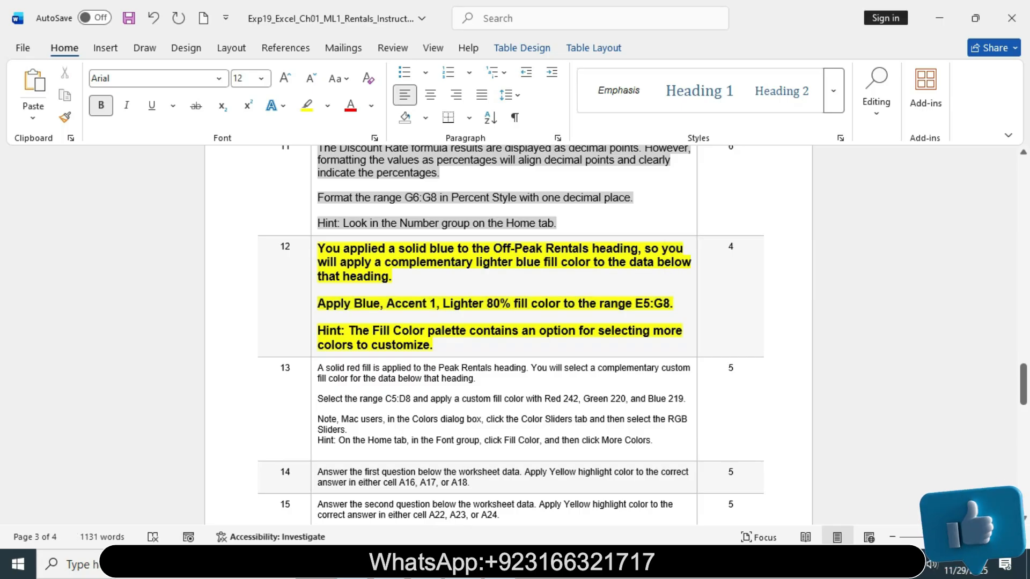
left_click_drag(635, 303, 670, 304)
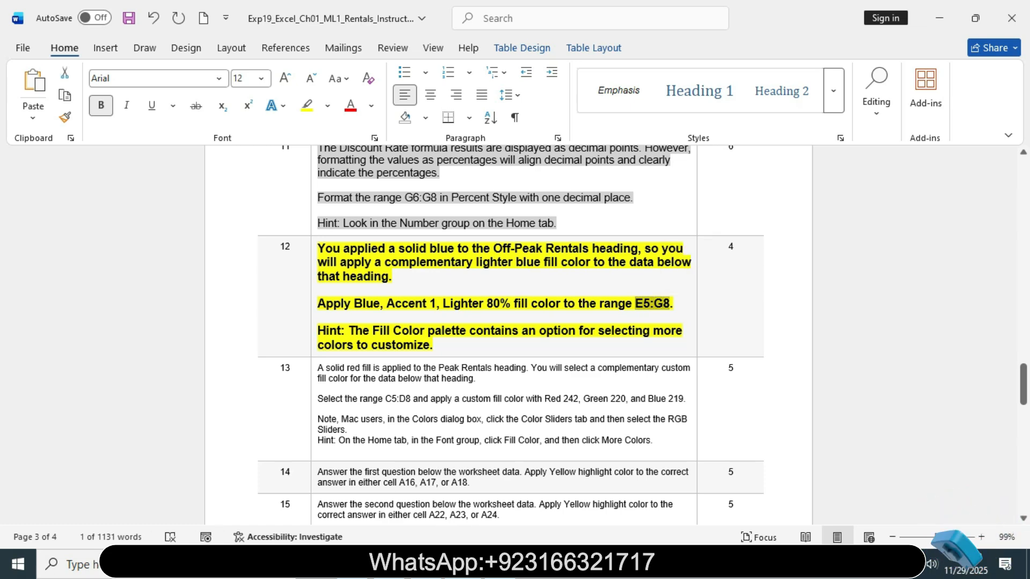
Switch to the Excel workbook and select the range E5:G8
key("alt+Tab")
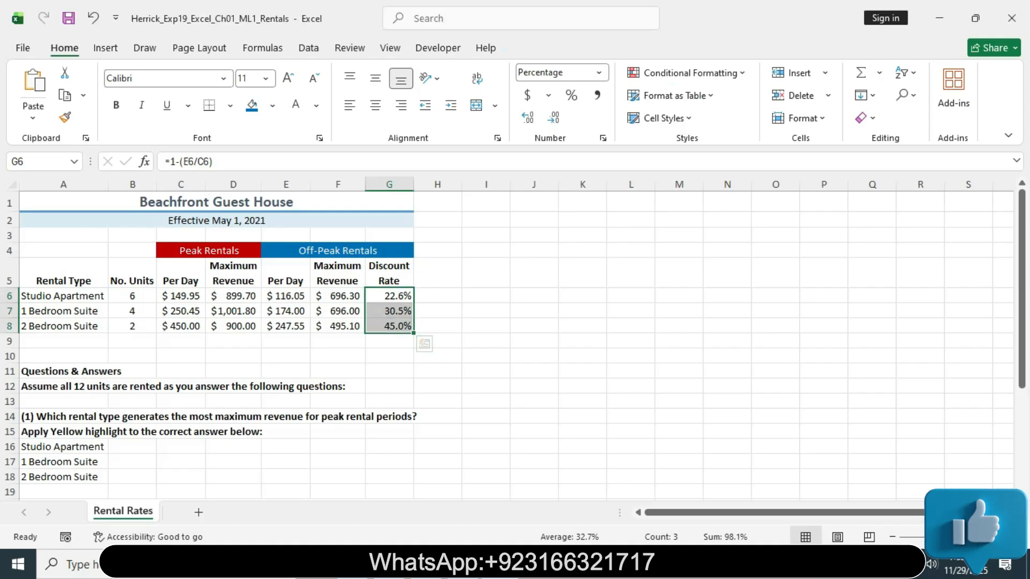
left_click(36, 161)
type("E5:G8")
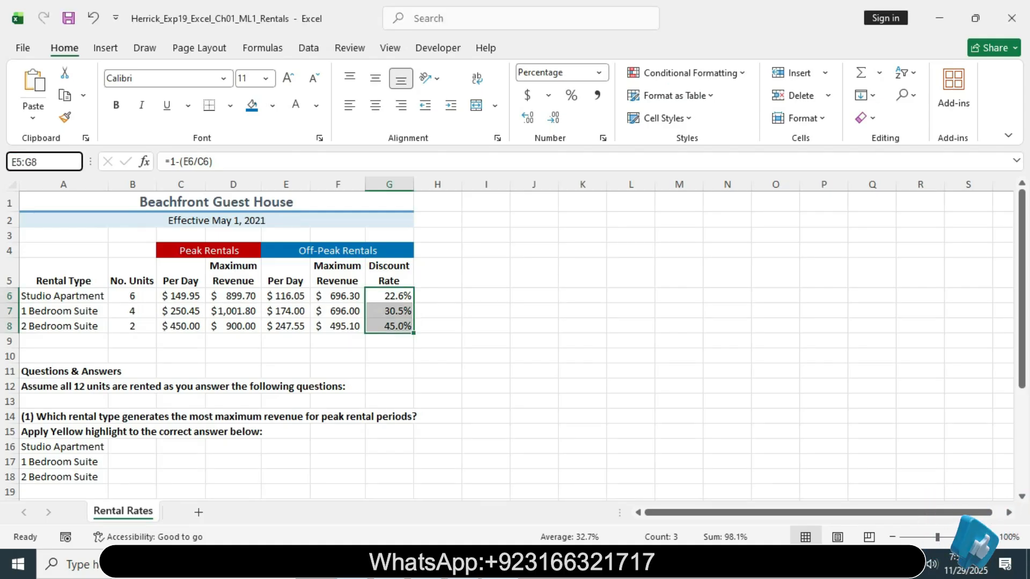
key("Return")
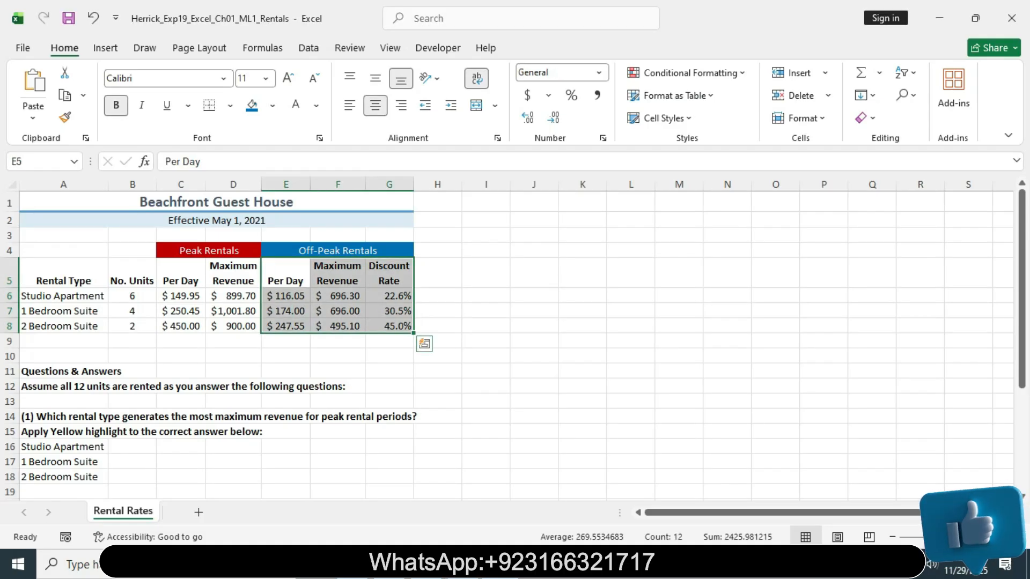
Check the step 12 fill color in Word, then fill E5:G8 in Excel with Blue, Accent 5, Lighter 80%
left_click(462, 564)
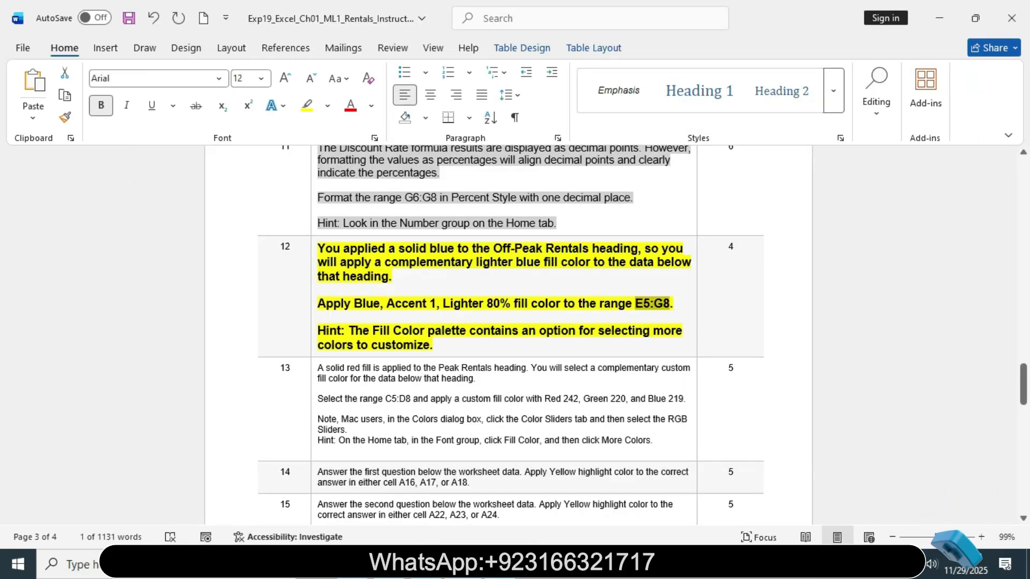
left_click_drag(318, 303, 499, 303)
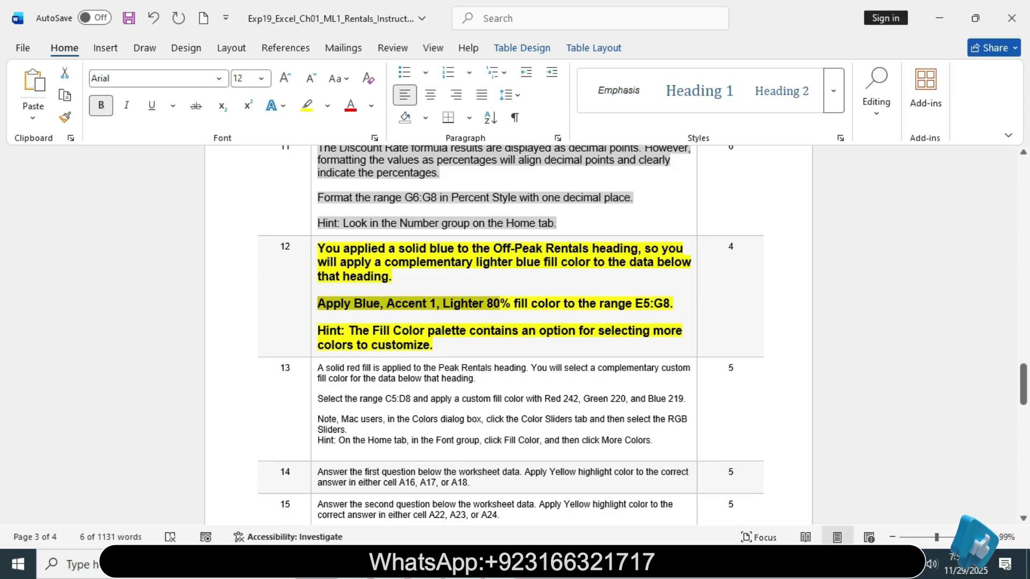
mouse_move(498, 564)
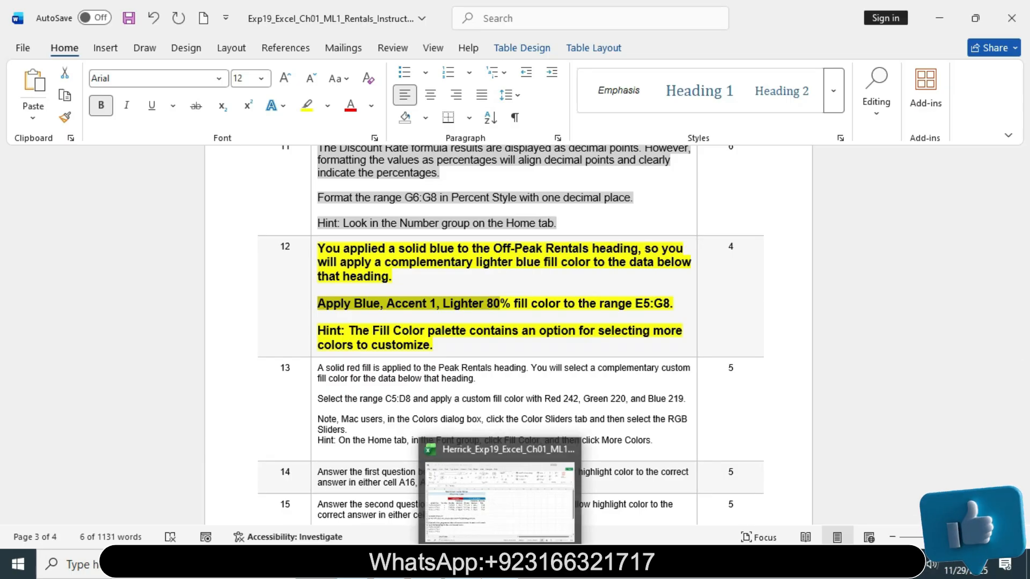
left_click(499, 502)
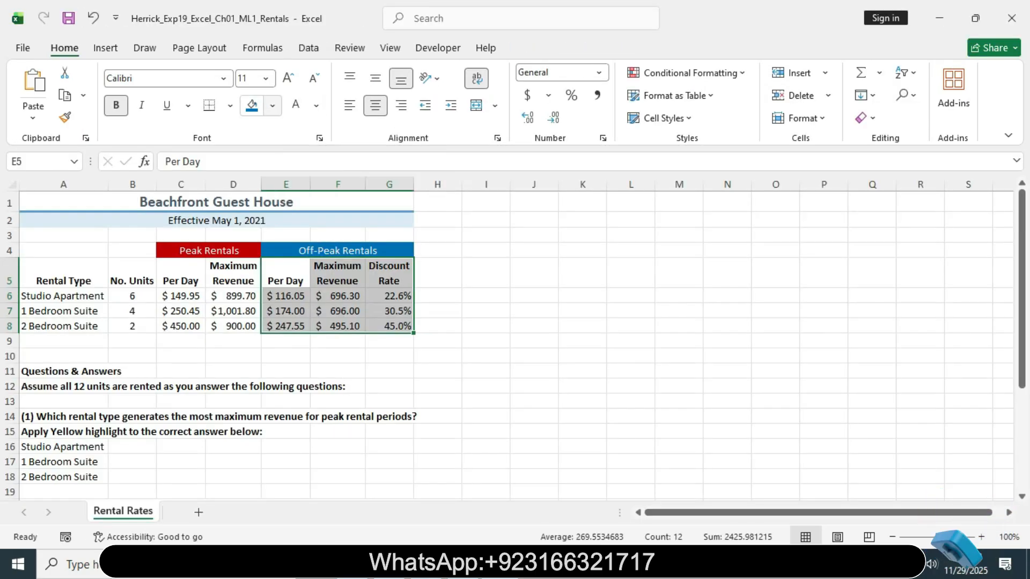
left_click(272, 106)
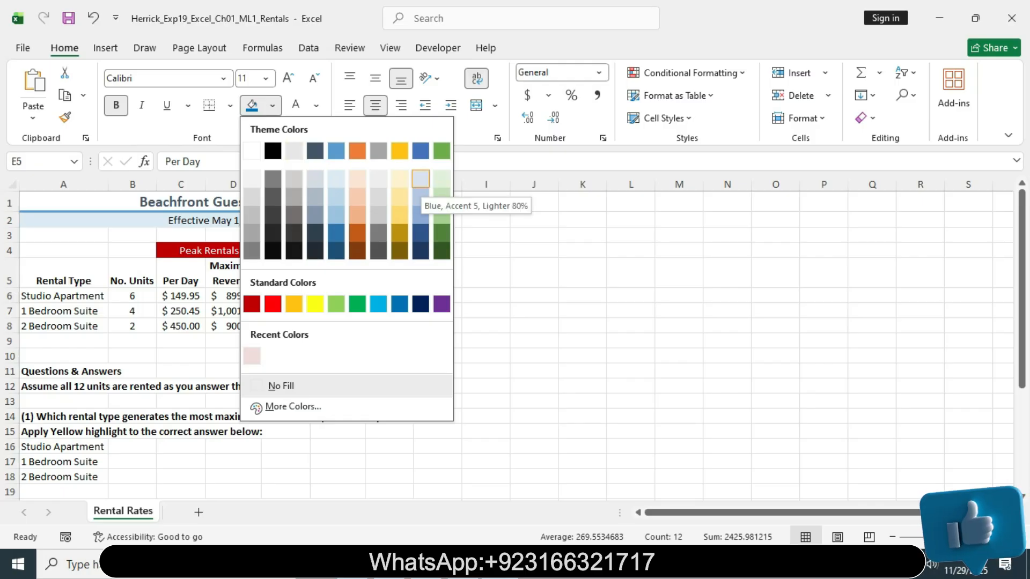
left_click(421, 179)
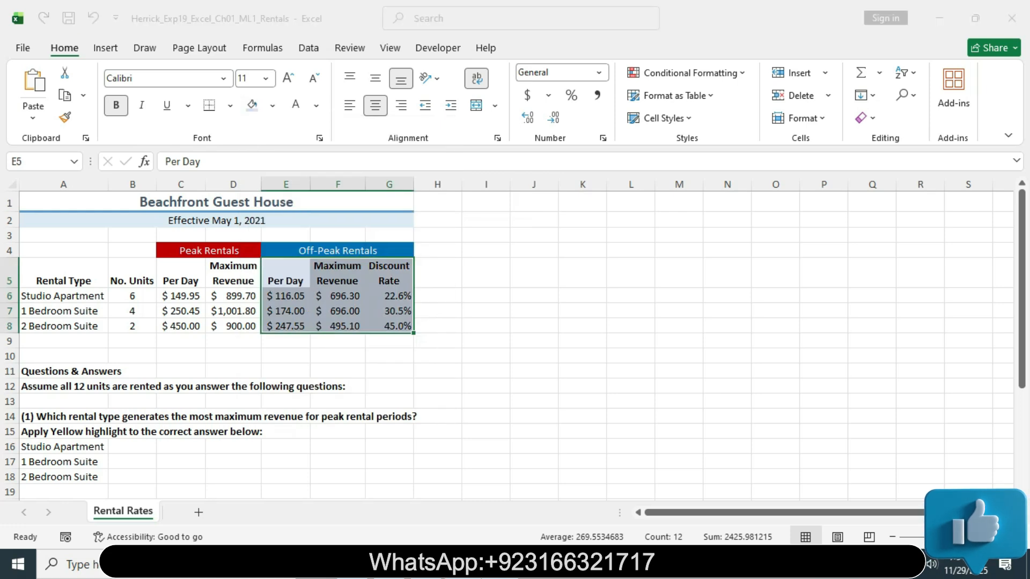
Recheck the required color in Word, then fill E5:G8 in Excel with Blue, Accent 1, Lighter 80%
key("alt+Tab")
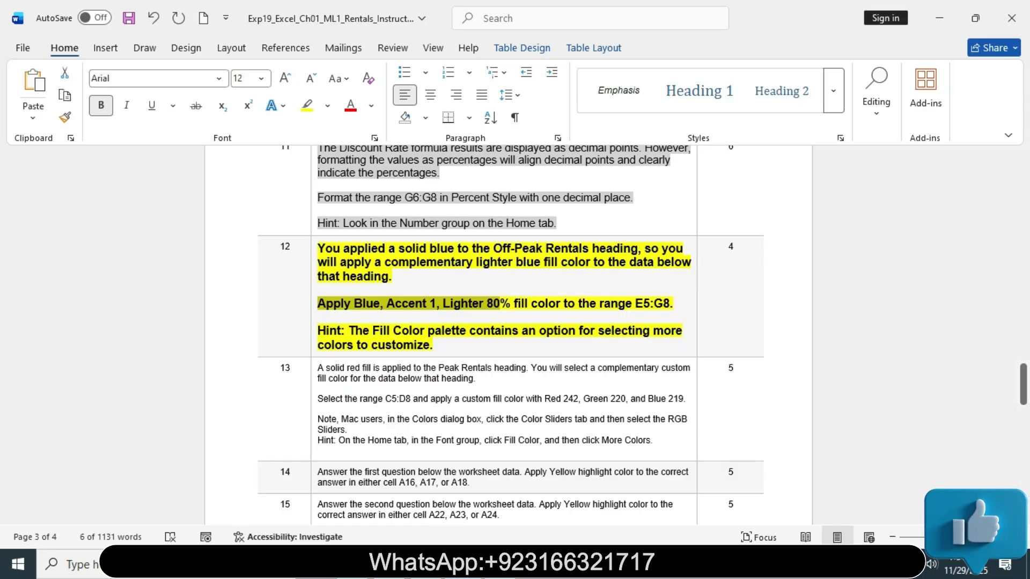
key("alt+Tab")
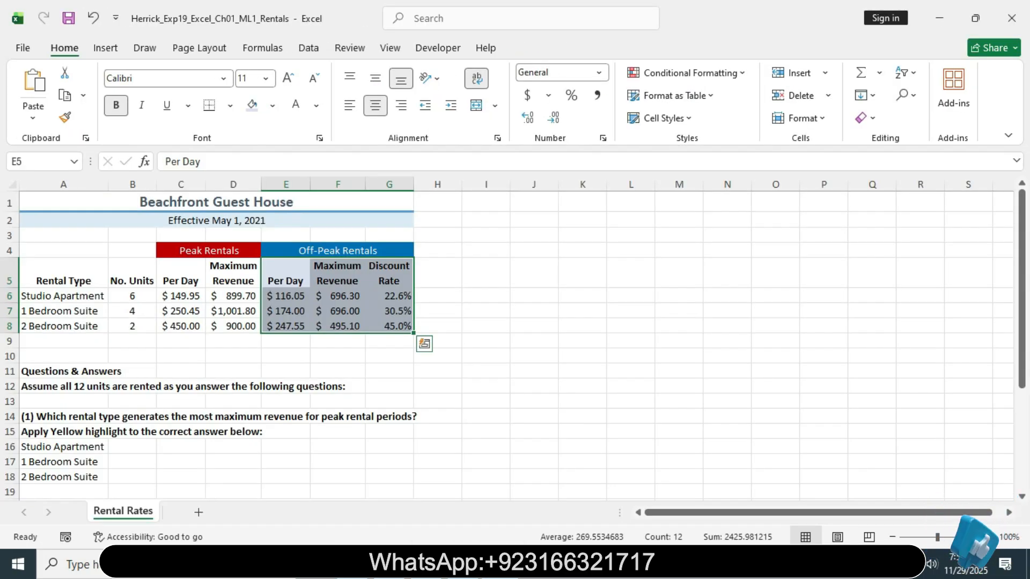
left_click(272, 106)
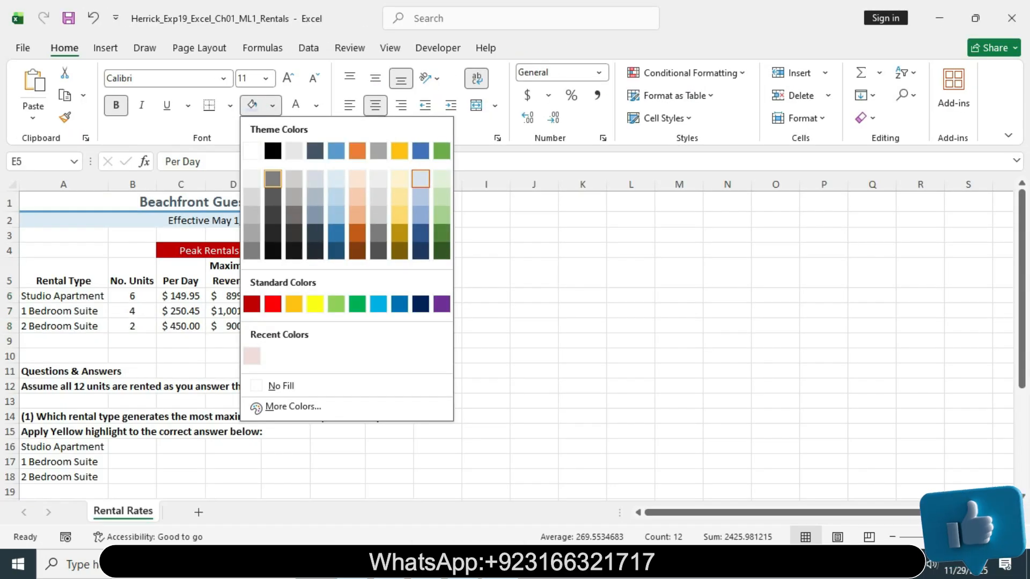
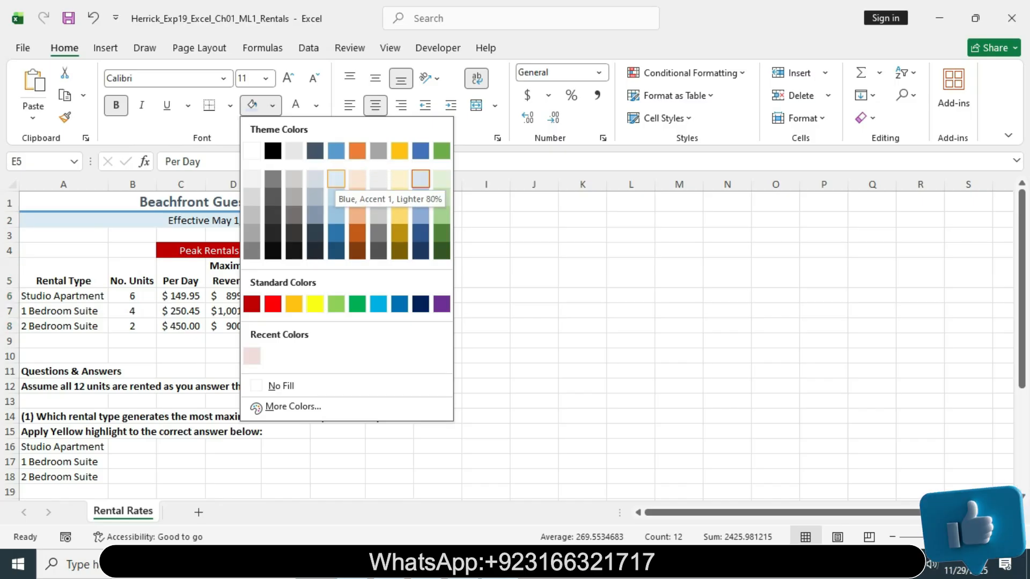
left_click(421, 178)
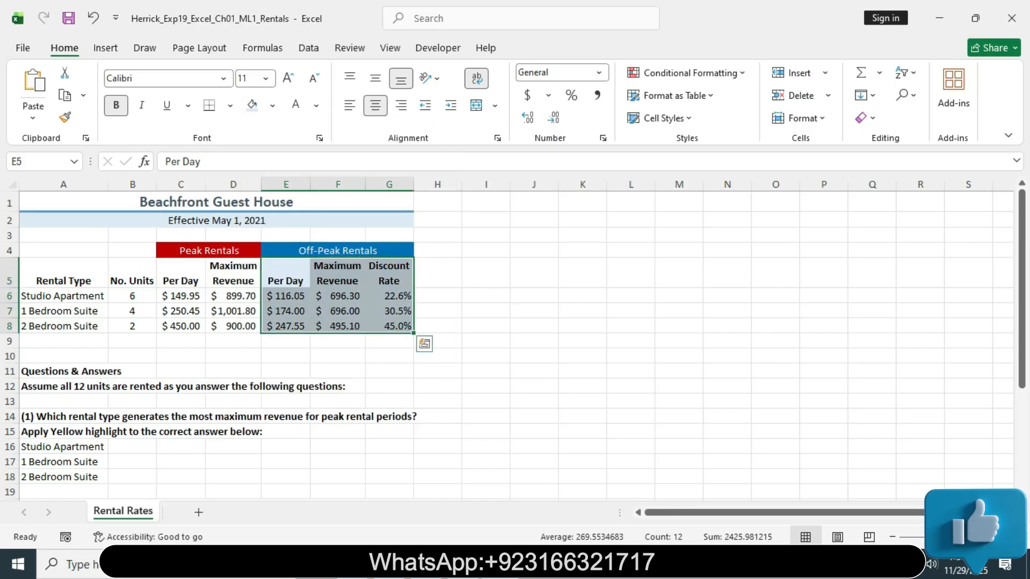
Return to Word and mark the step 12 instruction text as done with 11 pt size, no bold and light gray highlighting
key("alt+Tab")
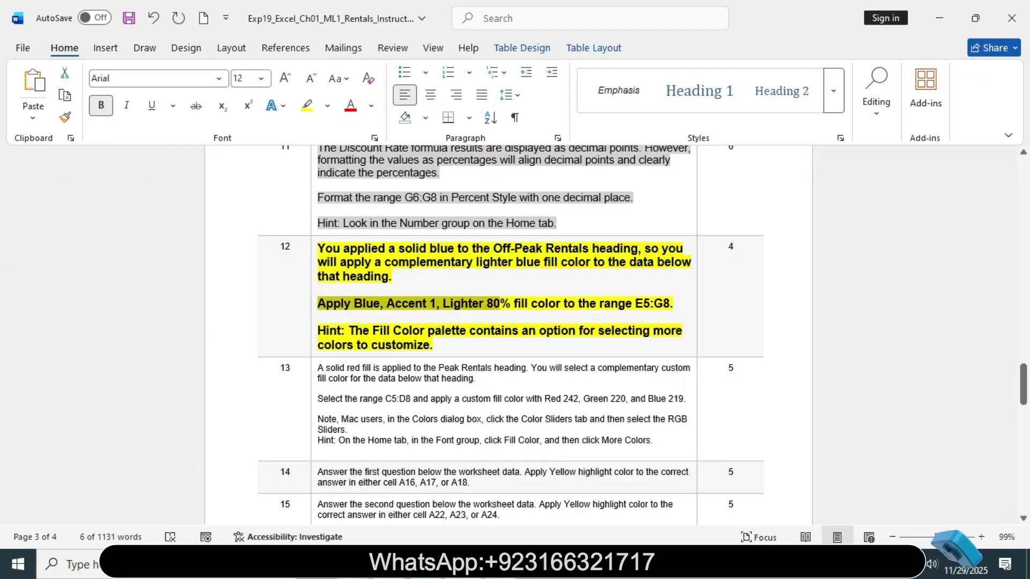
left_click(314, 251)
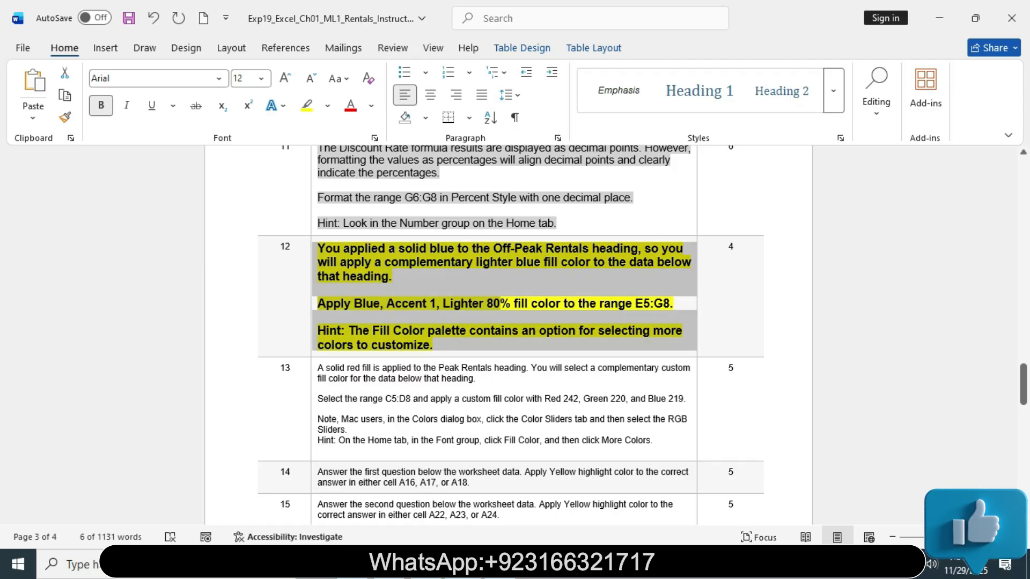
left_click(407, 199)
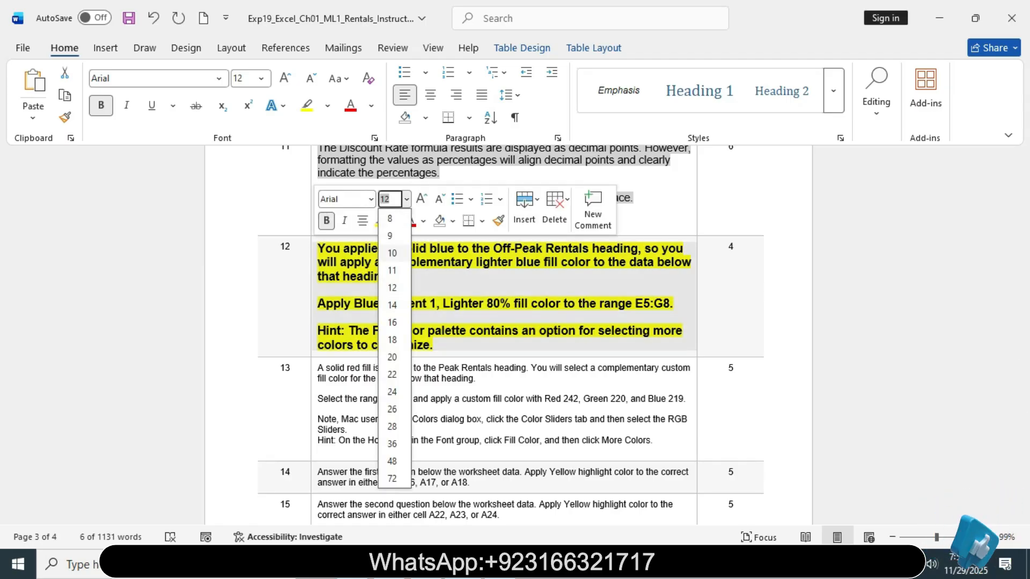
left_click(392, 270)
left_click(326, 220)
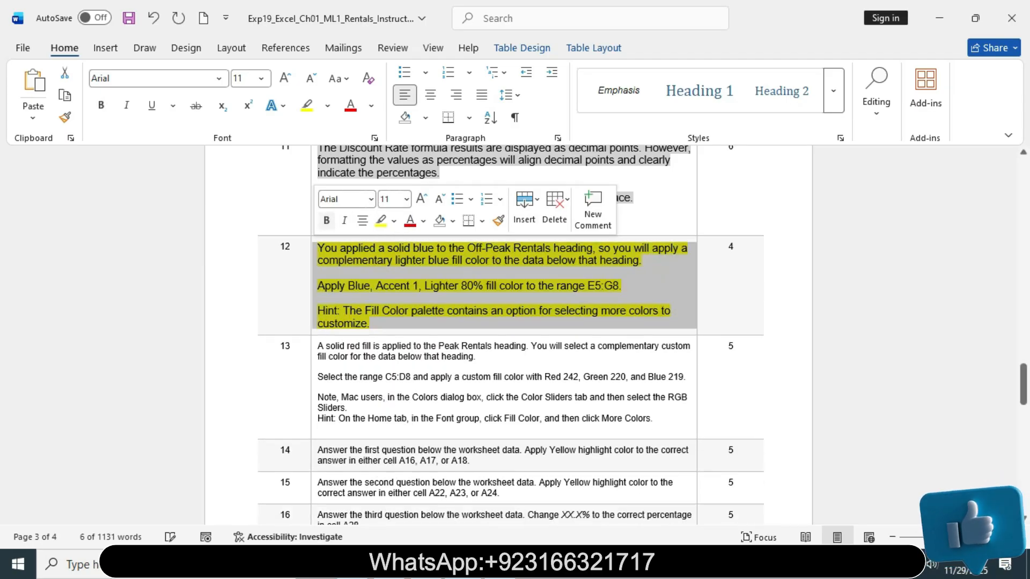
left_click(394, 221)
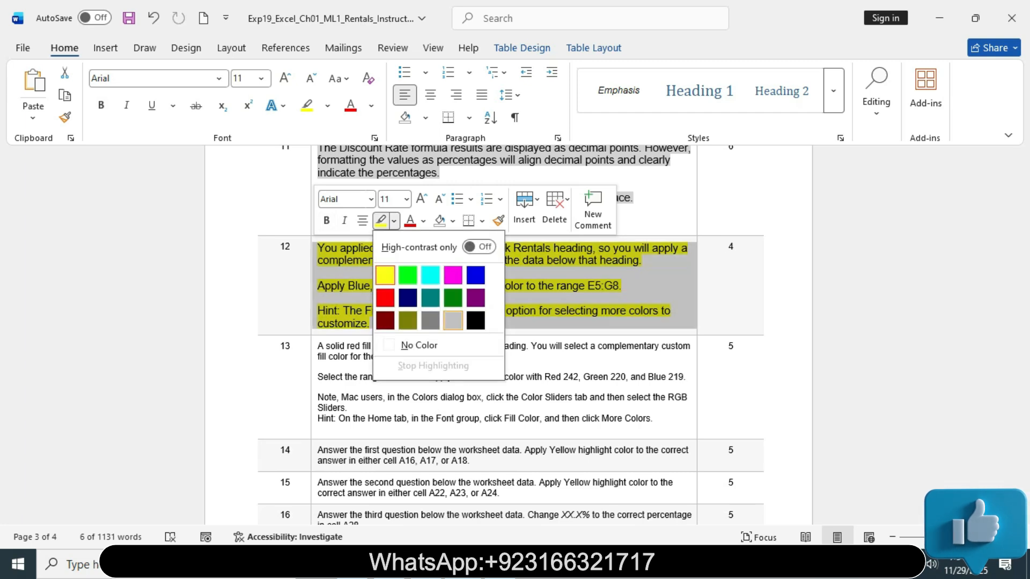
left_click(453, 320)
Remove the blank line ending the step 13 instruction and mark its text as current with 14 pt size, bold and yellow highlighting
left_click(375, 429)
key("BackSpace")
scroll(376, 429, "down", 2)
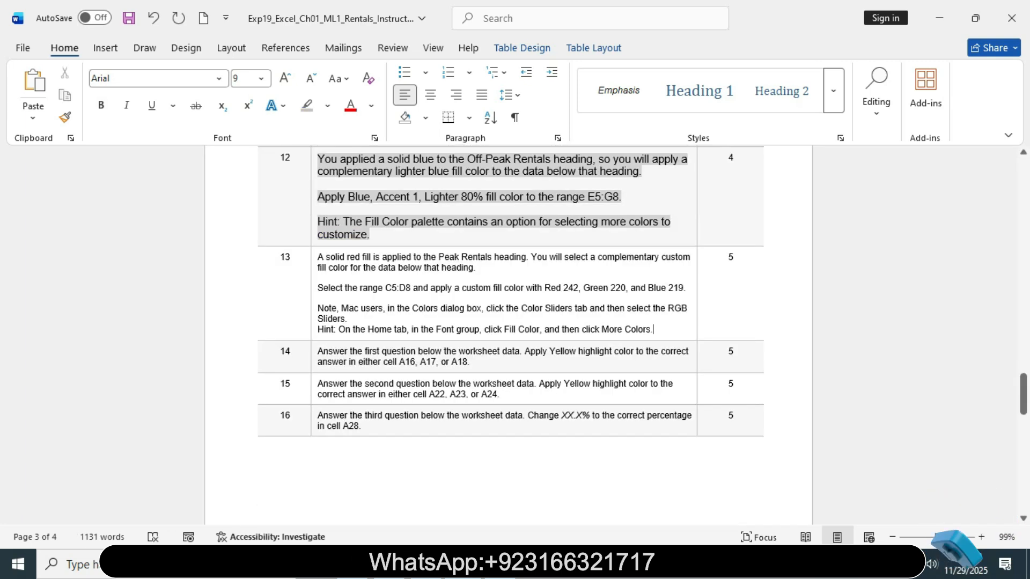
left_click_drag(653, 330, 317, 256)
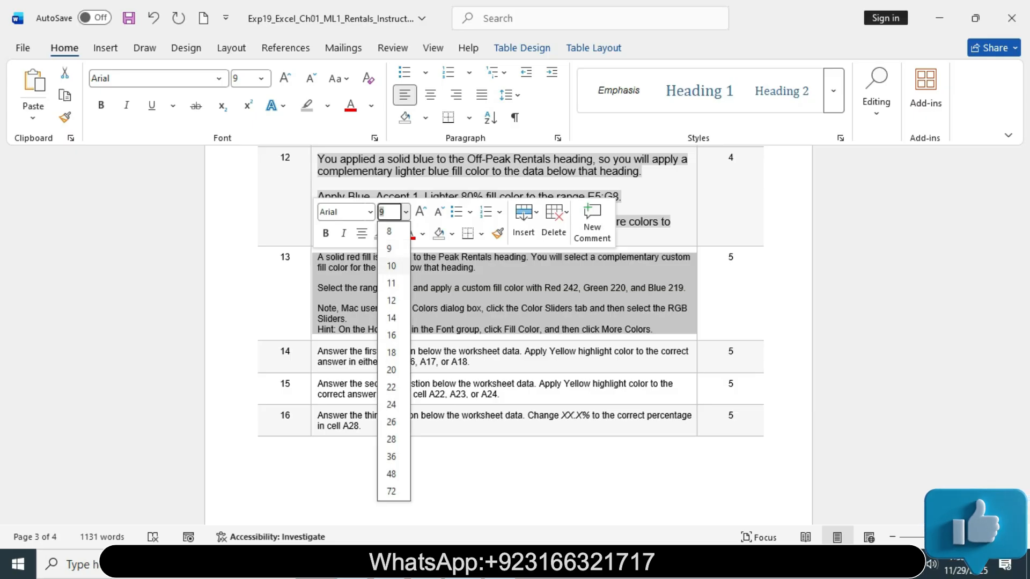
left_click(391, 317)
left_click(325, 233)
left_click(394, 234)
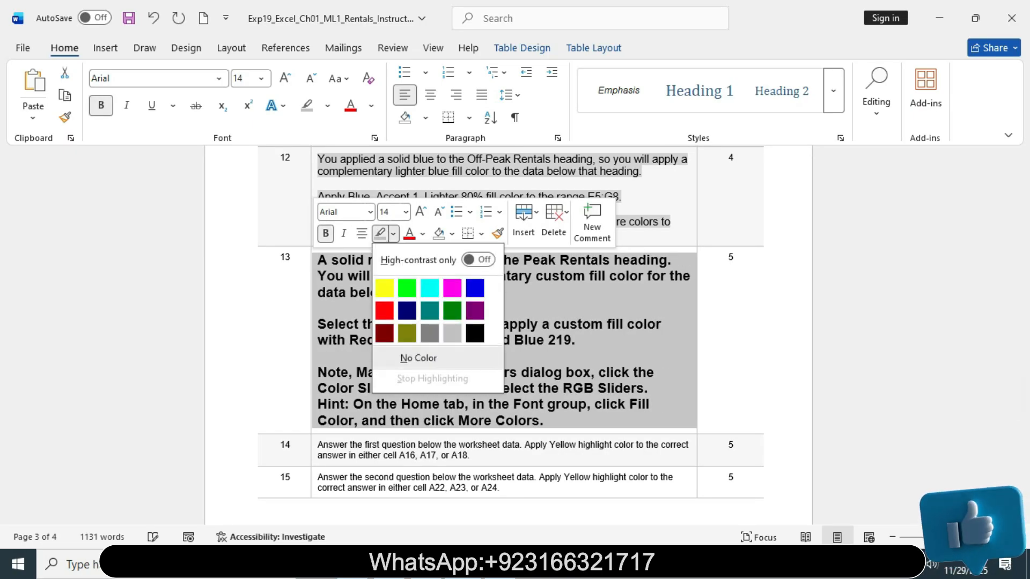
left_click(388, 285)
left_click(390, 292)
Read the step 13 instruction on the custom fill color for the Peak Rentals data, including its note and hint
left_click_drag(1022, 394, 1023, 399)
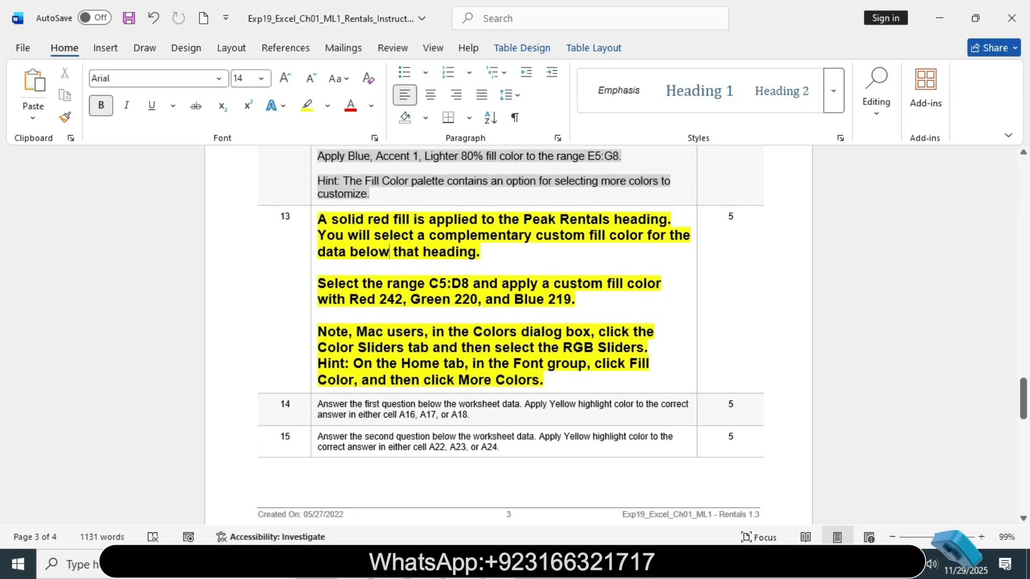
left_click_drag(318, 219, 479, 252)
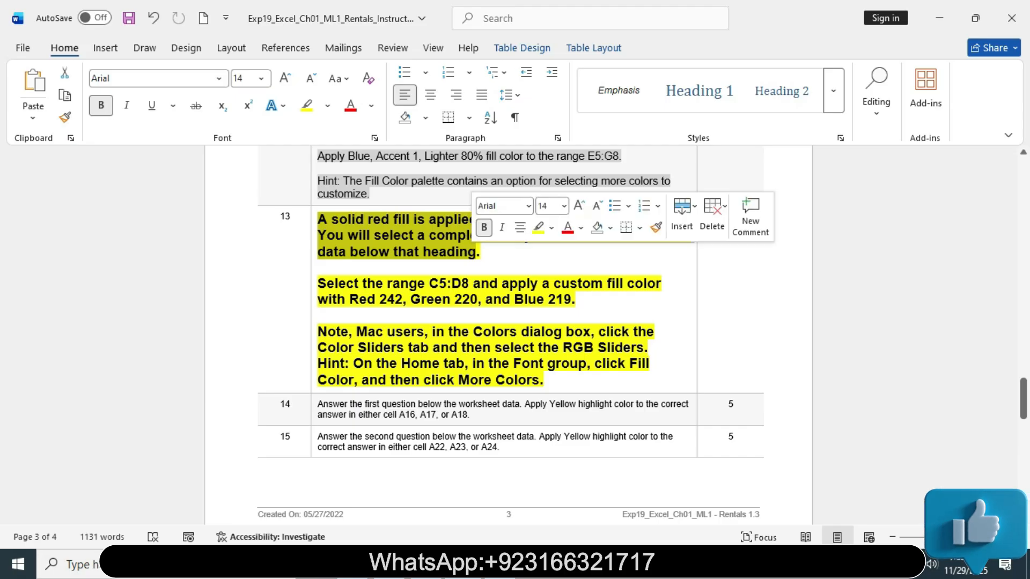
left_click_drag(318, 284, 579, 298)
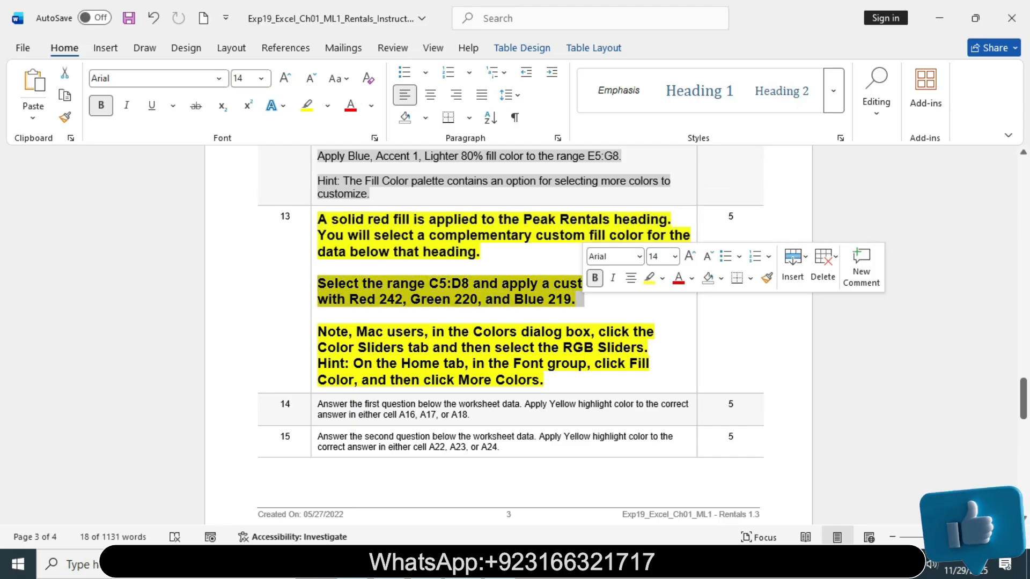
left_click_drag(318, 332, 543, 379)
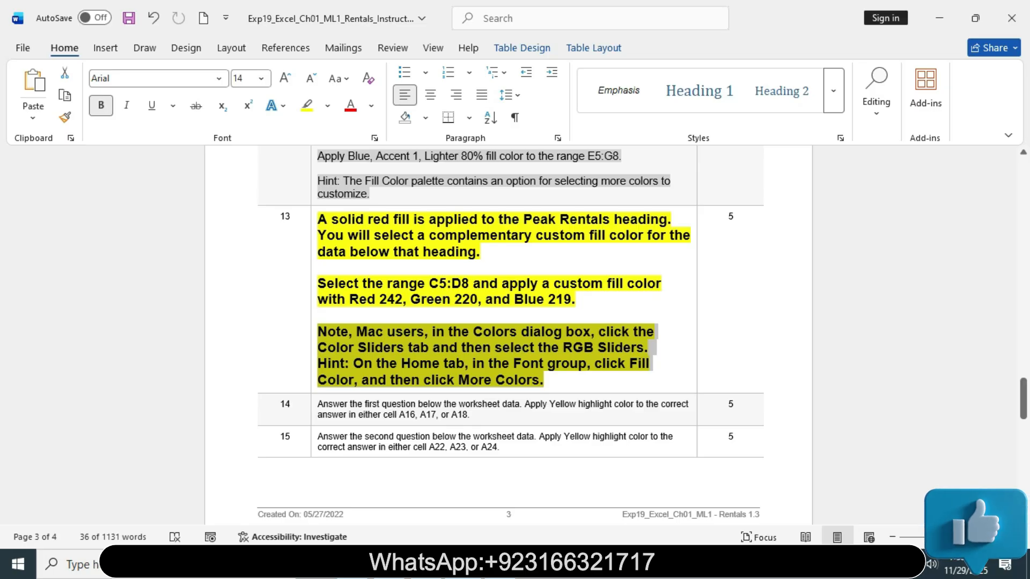
left_click(491, 347)
left_click_drag(318, 283, 502, 283)
left_click(461, 283)
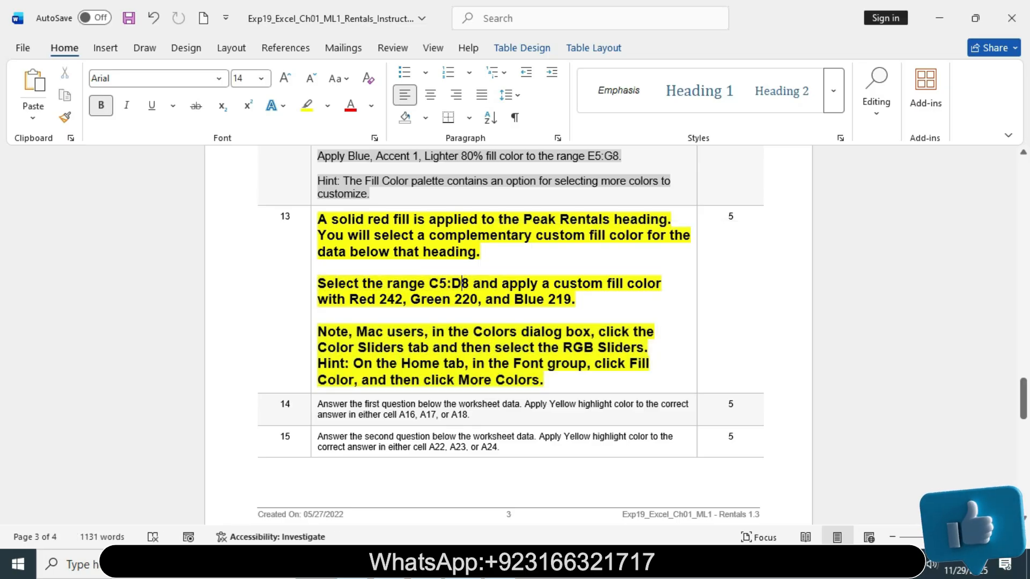
Copy the range reference C5:D8 from the step 13 instruction and select that range in Excel
left_click_drag(429, 283, 468, 283)
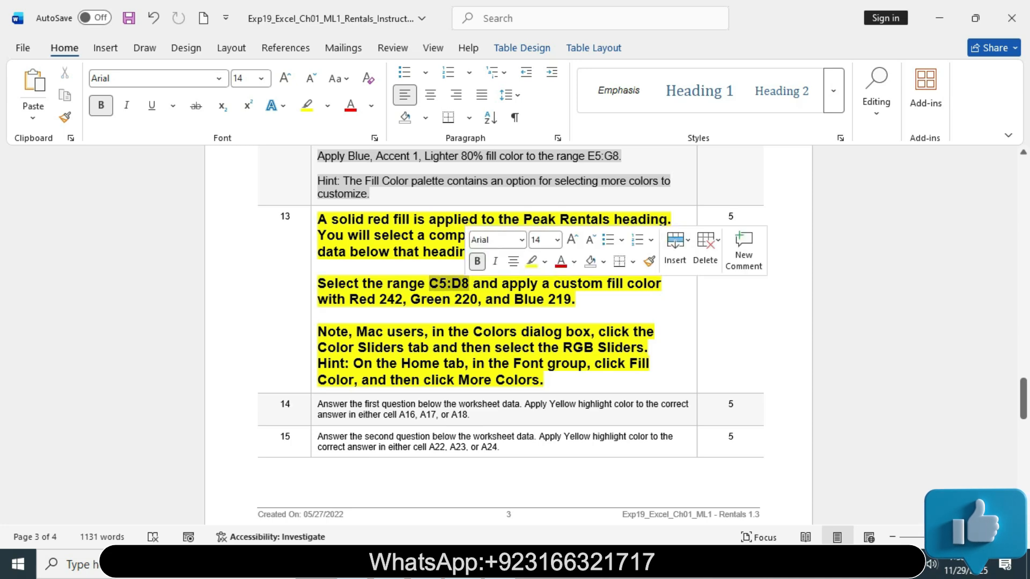
key("ctrl+c")
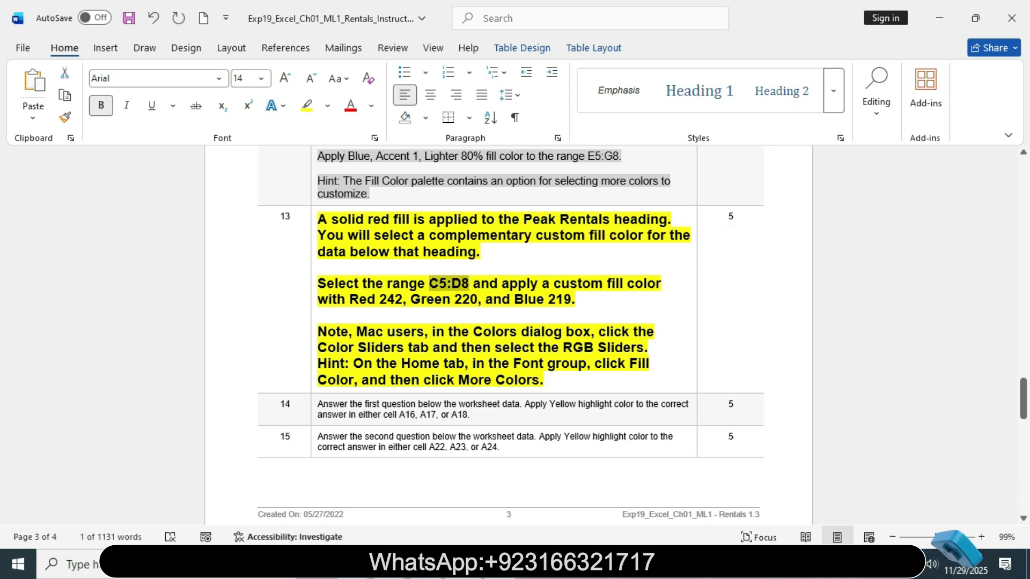
key("alt+Tab")
left_click(43, 161)
type("C5:D8")
key("Return")
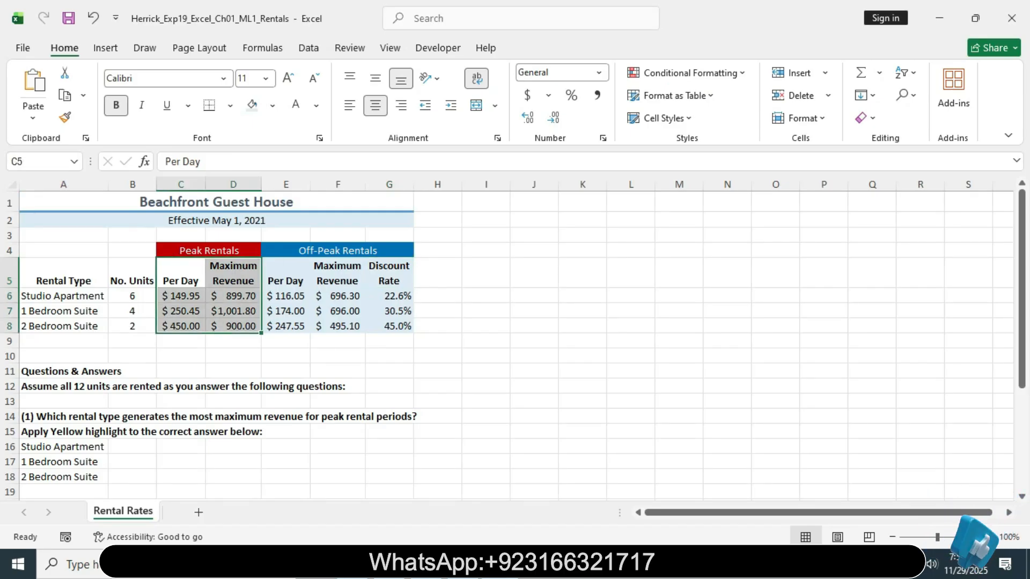
Check the fill color instruction for step 13 in Word, then open the custom fill color settings for C5:D8 in Excel
key("alt+Tab")
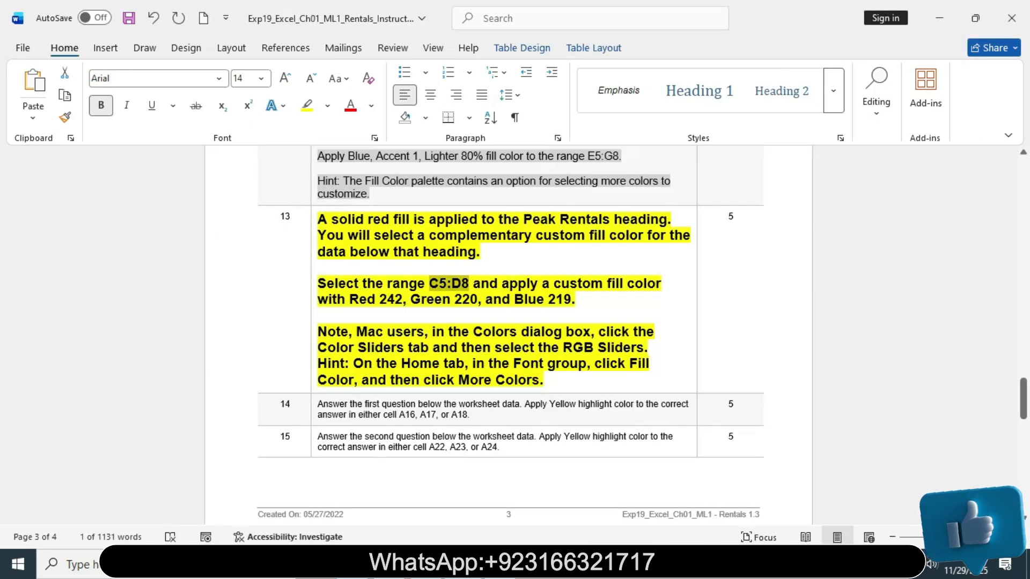
left_click_drag(509, 283, 582, 299)
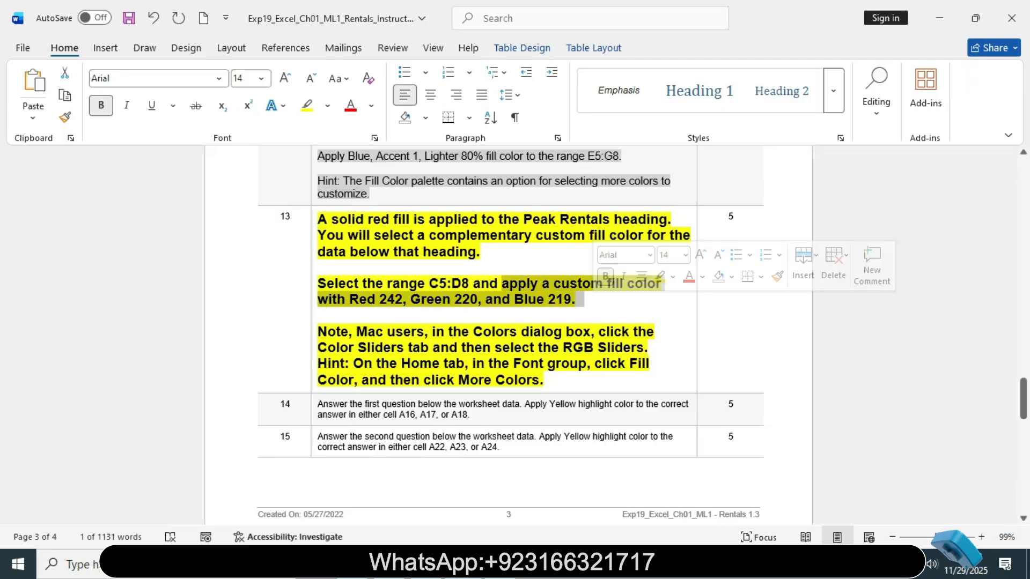
key("alt+Tab")
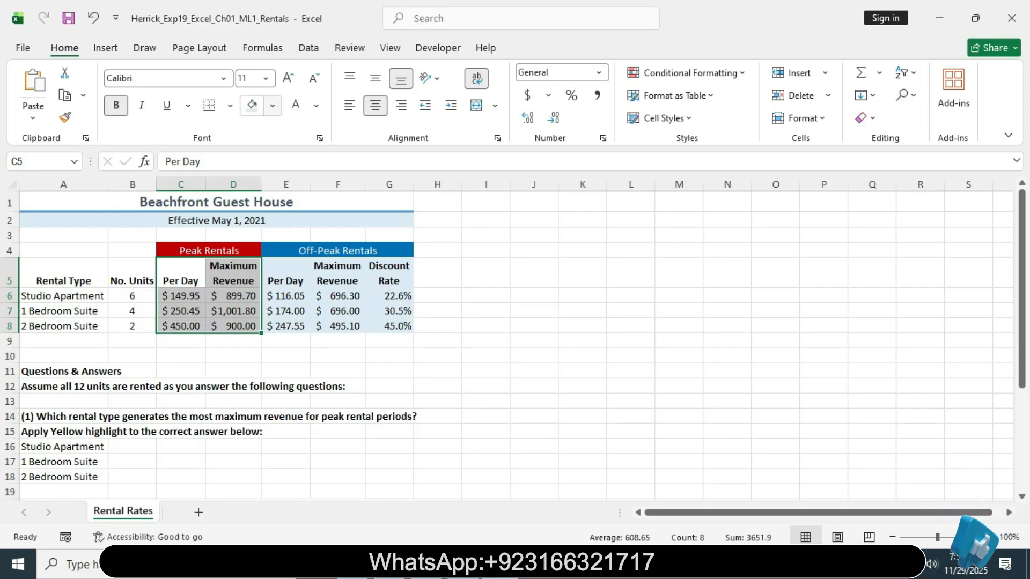
left_click(272, 105)
left_click(273, 105)
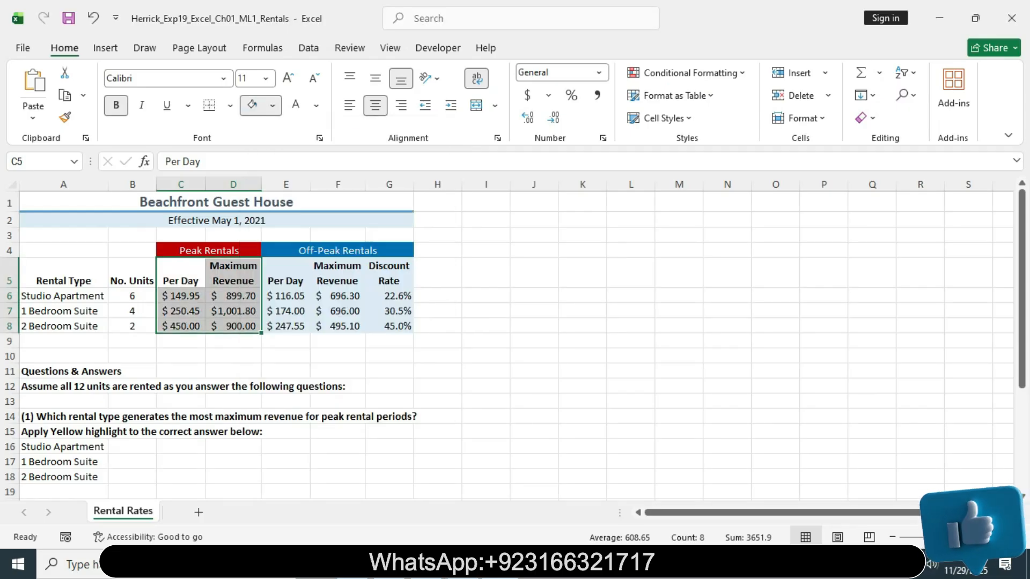
key("ctrl+Tab")
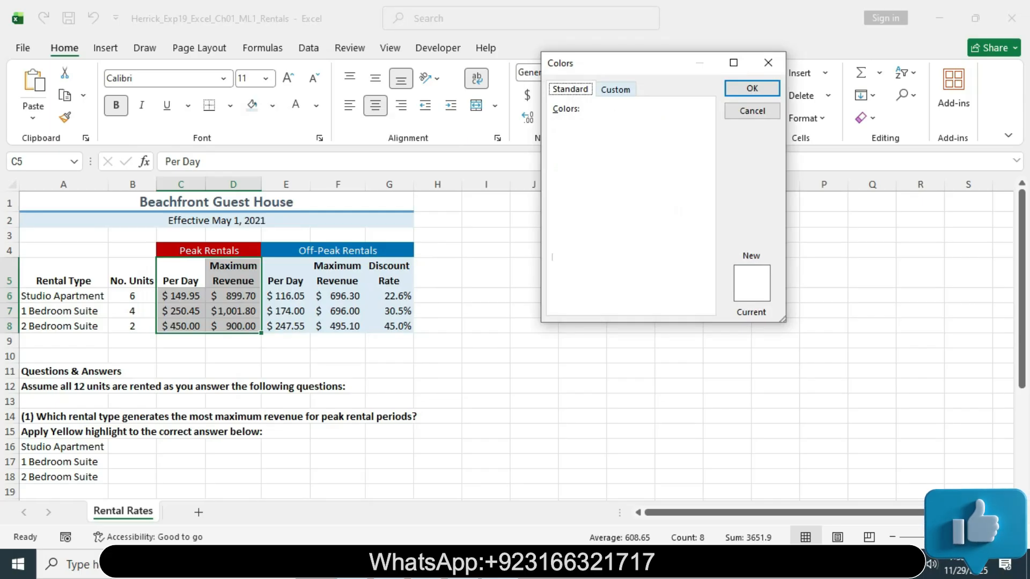
Check the red value in the step 13 instruction in Word and set Red to 242 for the custom fill in Excel
key("alt+Tab")
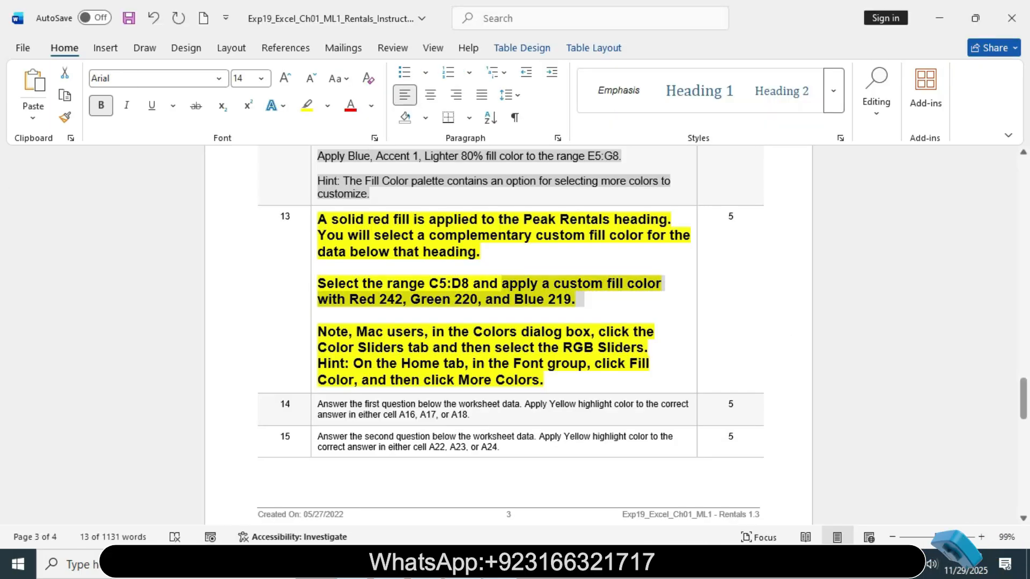
left_click(461, 333)
left_click_drag(349, 299, 402, 299)
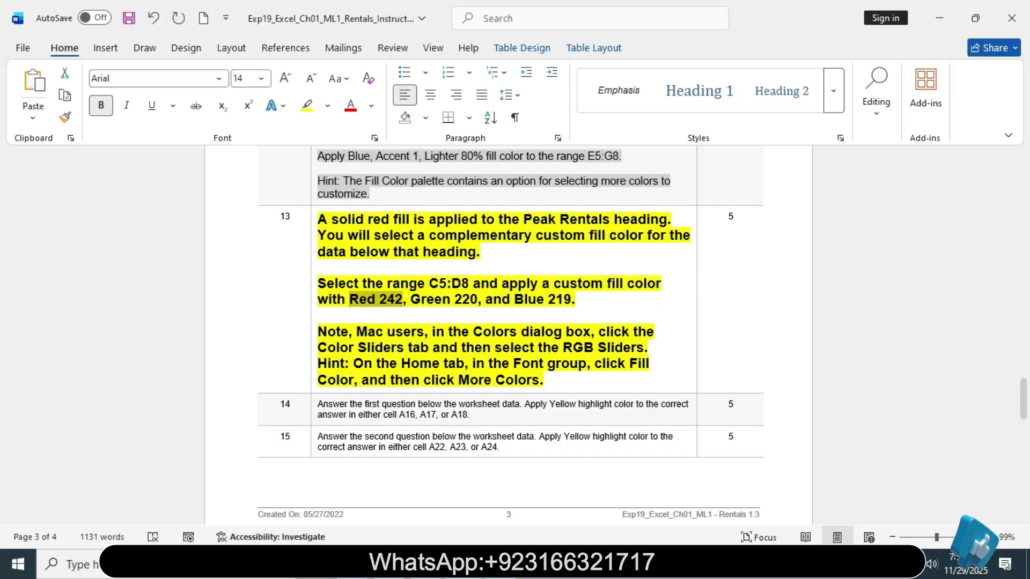
key("alt+Tab")
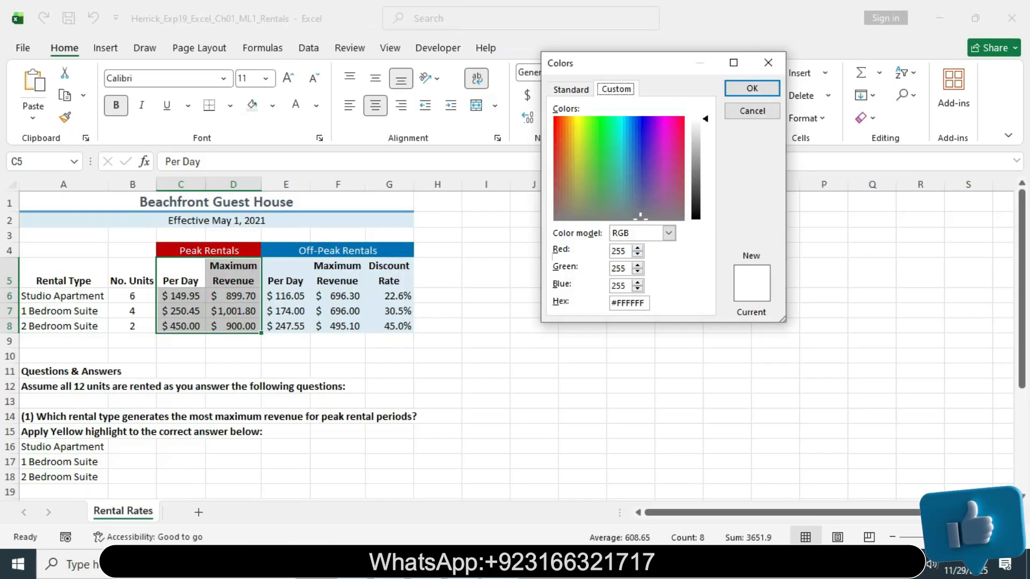
left_click(637, 254)
left_click(637, 254)
left_click(637, 254)
left_click(637, 254)
left_click(637, 254)
left_click(637, 254)
left_click(637, 254)
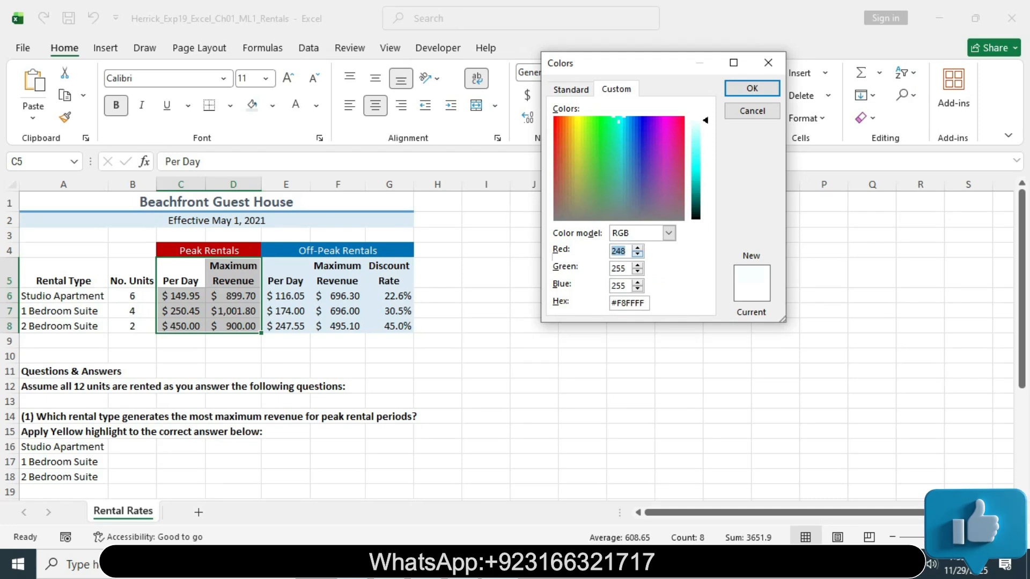
left_click(637, 254)
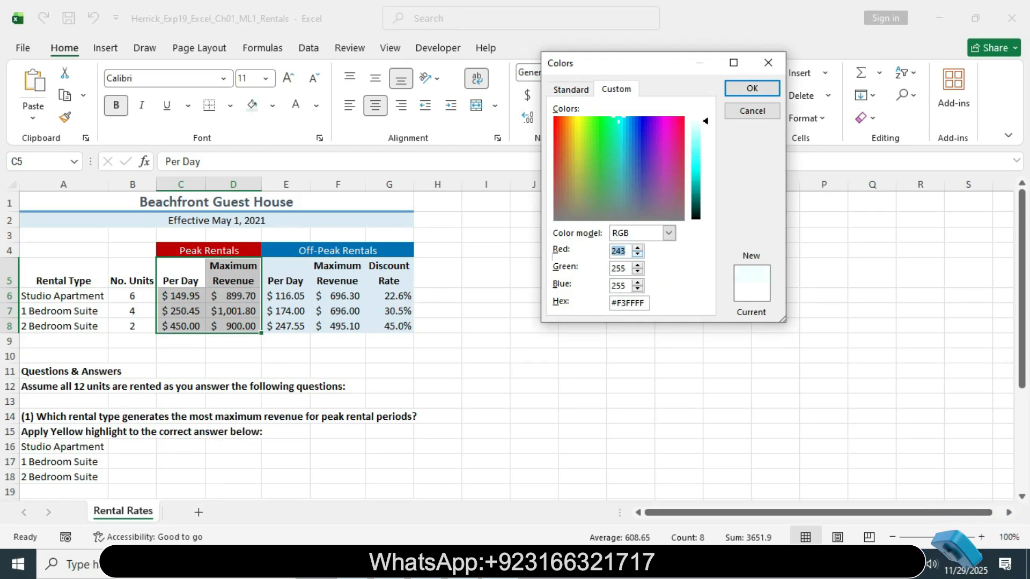
Check the green value in the step 13 instruction in Word and set Green to 220 for the custom fill in Excel
key("alt+Tab")
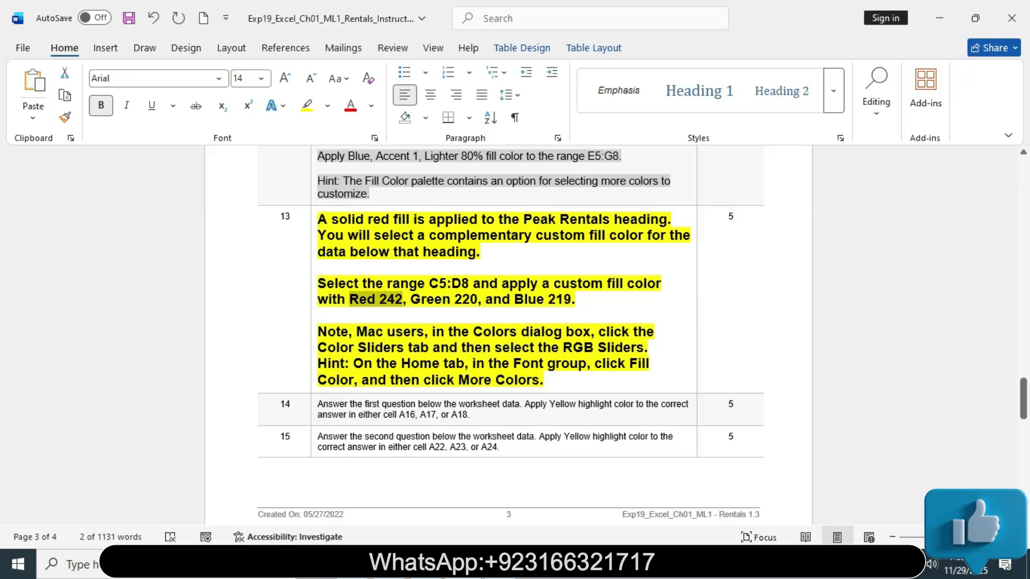
left_click_drag(412, 299, 480, 300)
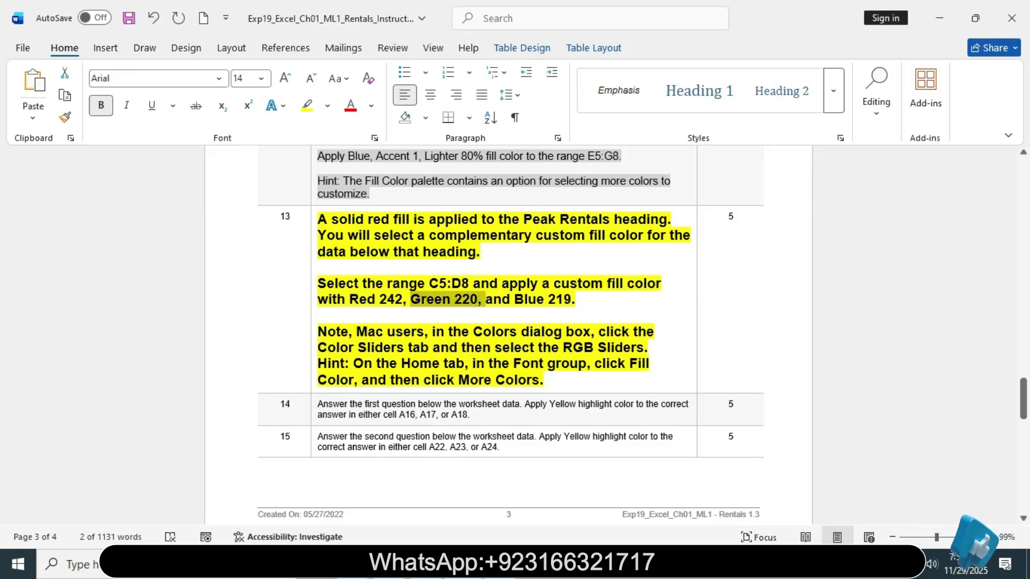
key("alt+Tab")
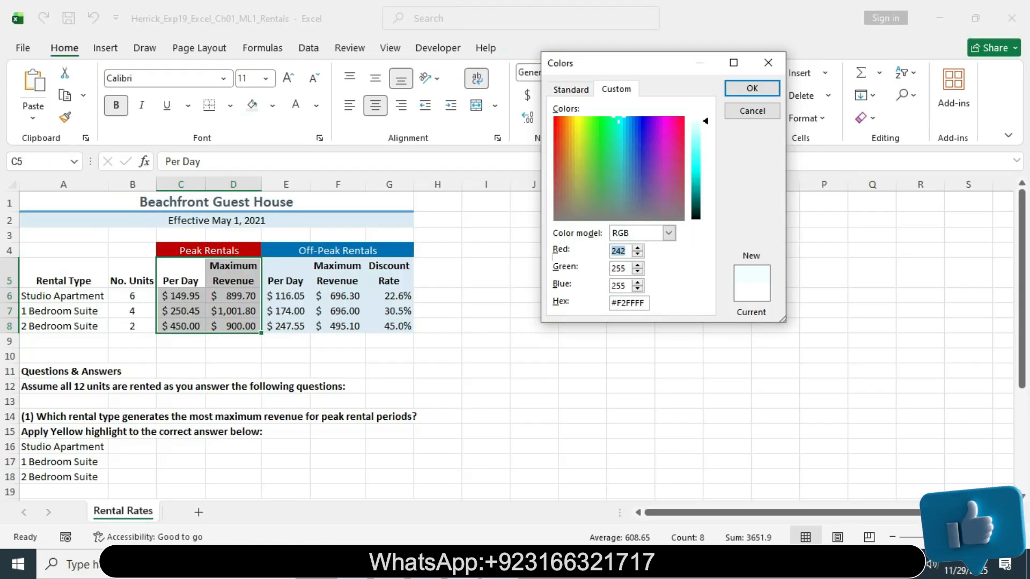
key("Tab")
key("Down")
key("Down")
key("Down")
key("Down")
key("Down")
key("Down")
key("Down")
key("Down")
key("Down")
key("Down")
key("Down")
key("Down")
key("Down")
key("Down")
key("Down")
key("Down")
key("Down")
key("Down")
key("Down")
key("Down")
key("Down")
key("Down")
key("Down")
key("Down")
key("Down")
key("Down")
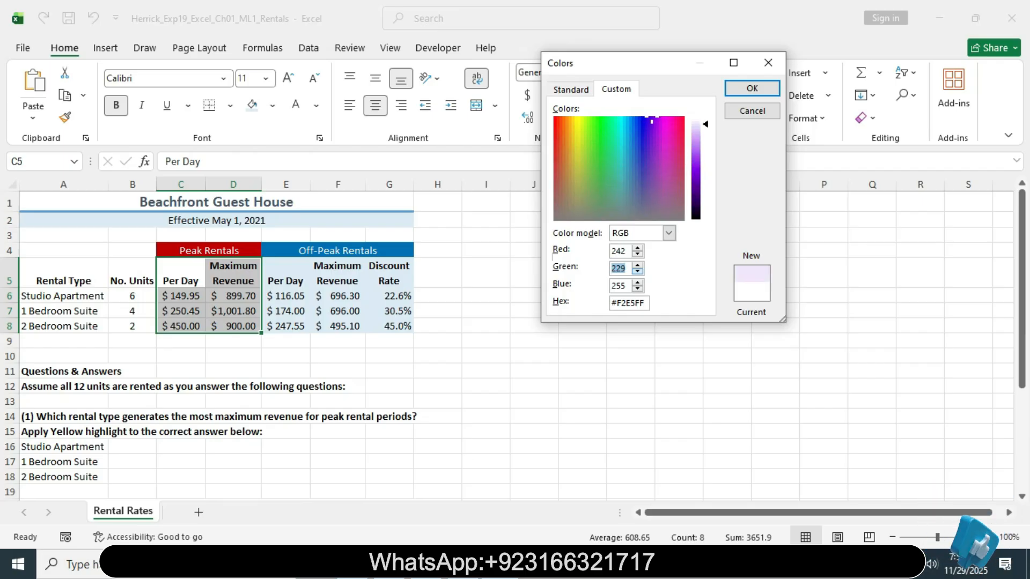
key("Down")
key("Down")
key("Down")
key("Down")
key("Down")
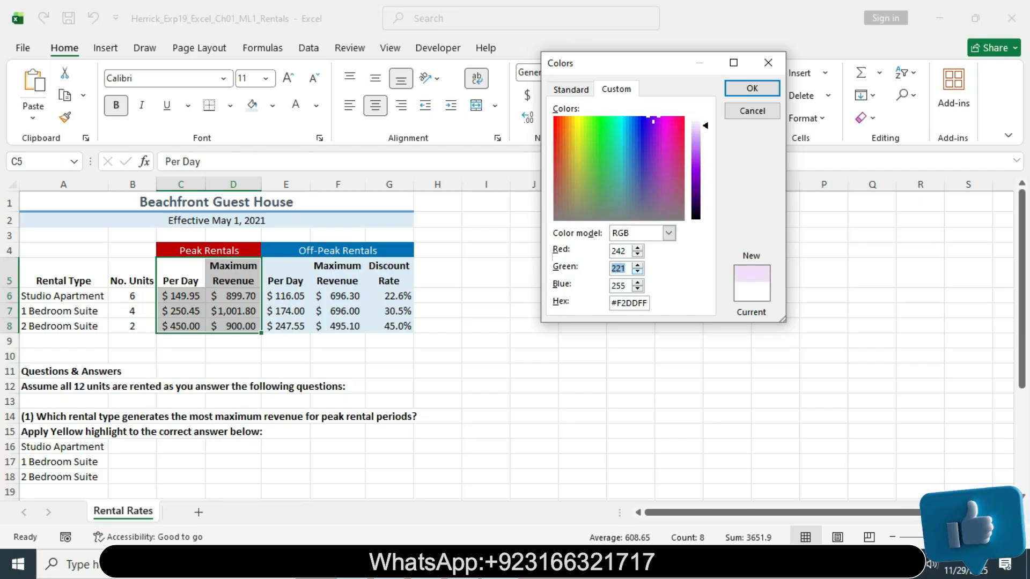
Check the blue value in the Word instruction, set Blue to 219 in Excel and apply the custom fill to C5:D8
key("alt+Tab")
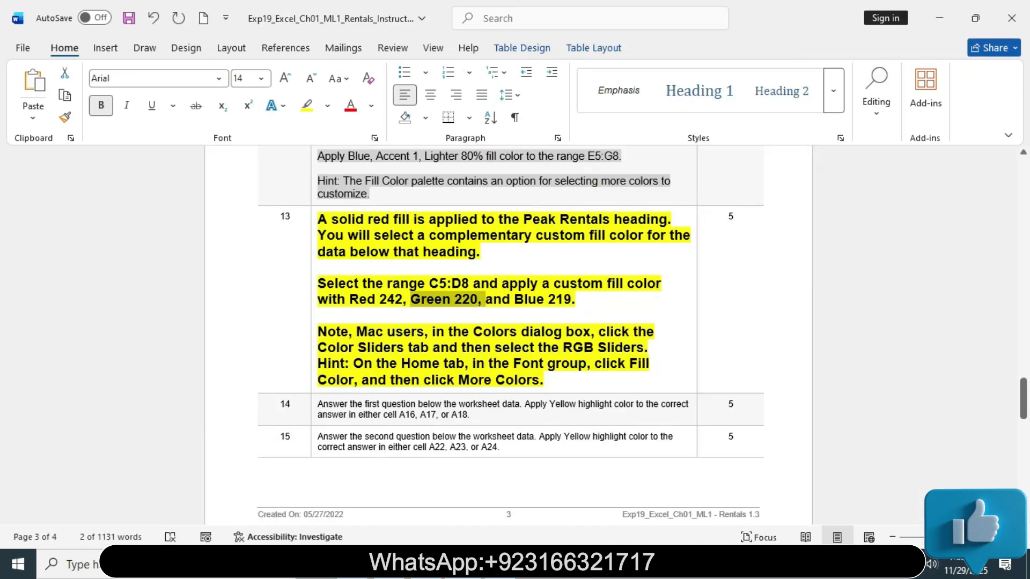
left_click_drag(486, 299, 574, 299)
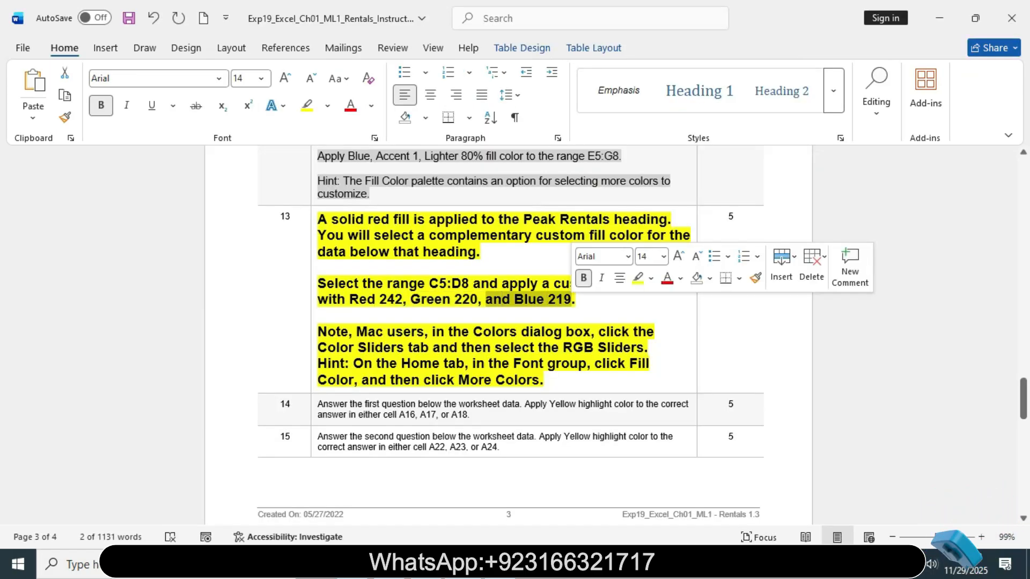
key("alt+Tab")
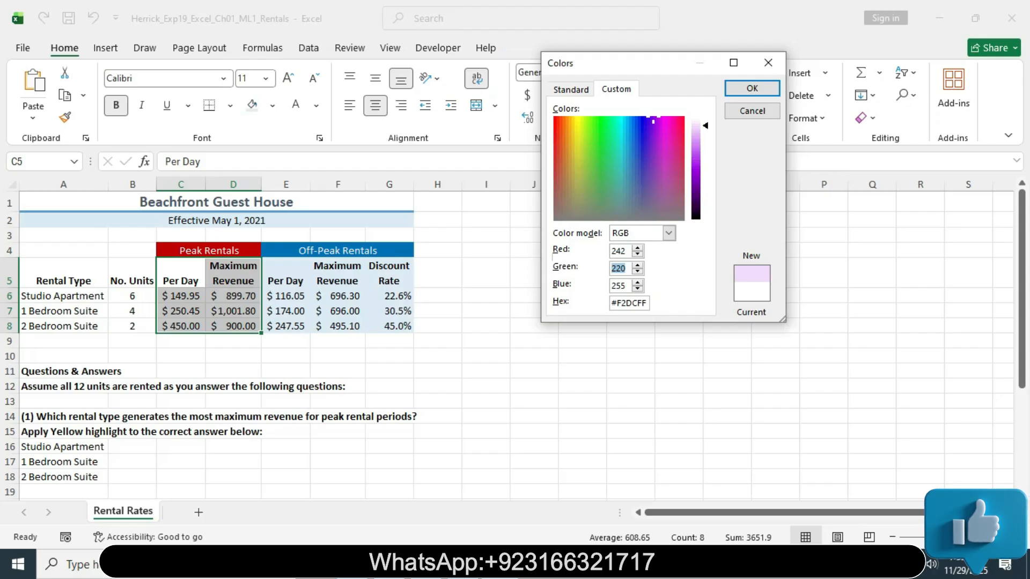
left_click(637, 289)
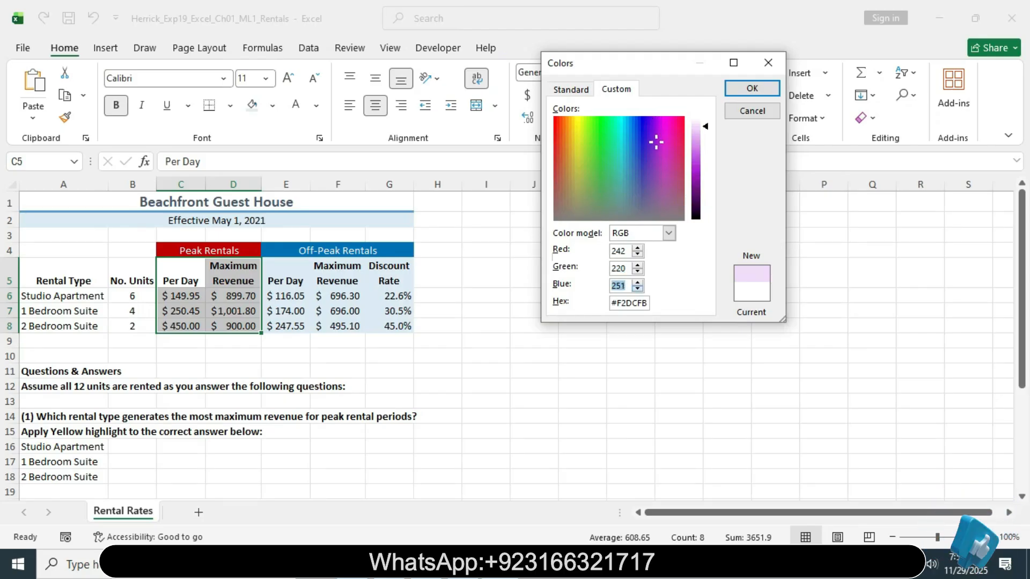
left_click(637, 289)
left_click(637, 289)
left_click(637, 289)
left_click(637, 289)
left_click(637, 289)
left_click(637, 289)
left_click(637, 289)
left_click(637, 289)
left_click(637, 290)
left_click(637, 289)
left_click(637, 289)
left_click(637, 289)
left_click(637, 289)
left_click(637, 289)
left_click(637, 289)
left_click(637, 289)
left_click(637, 288)
left_click(637, 288)
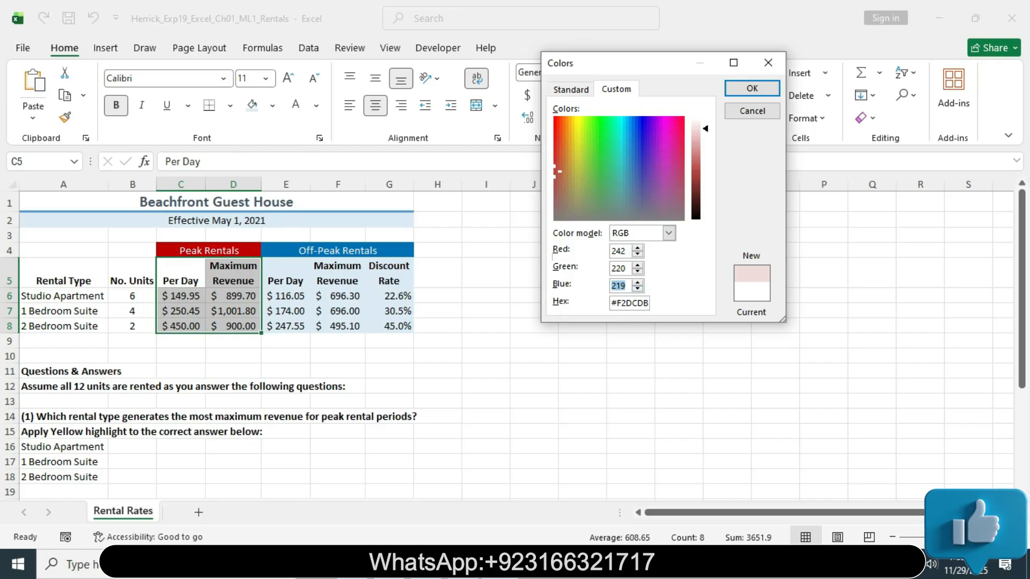
left_click(752, 88)
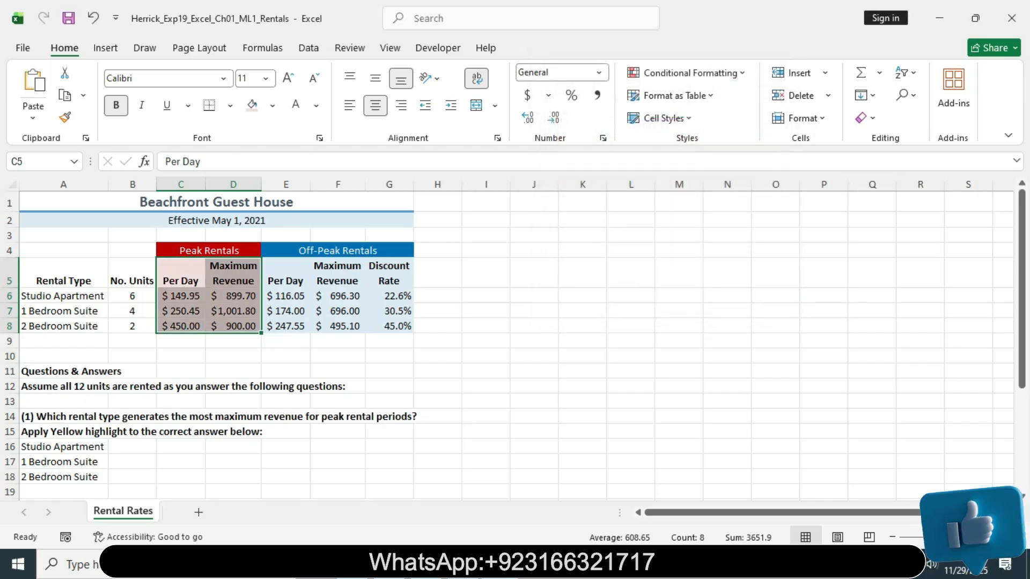
Return to Word and mark the step 13 instruction text as done with 11 pt size, no bold and light gray highlighting
key("alt+Tab")
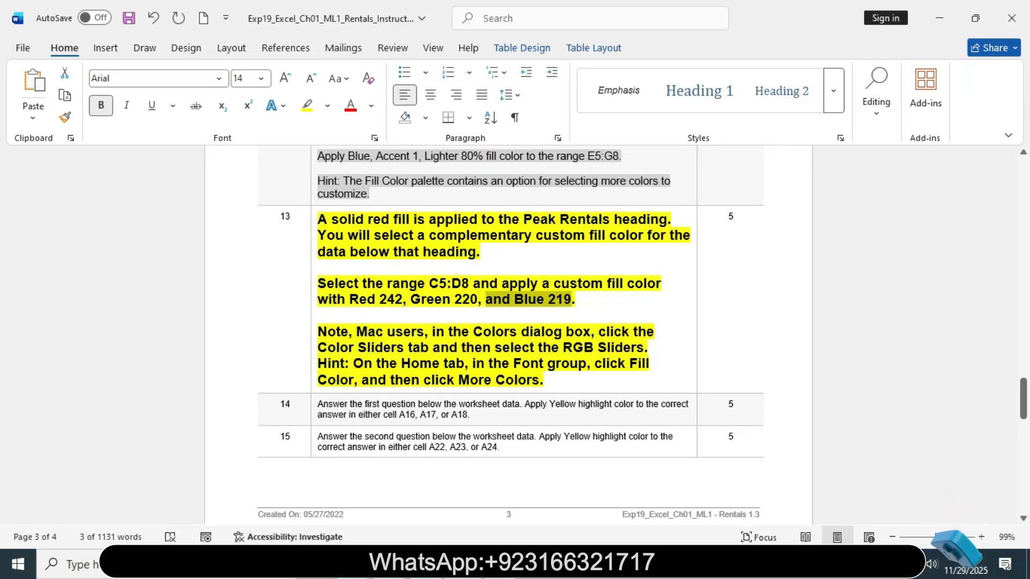
left_click(314, 220)
left_click(407, 170)
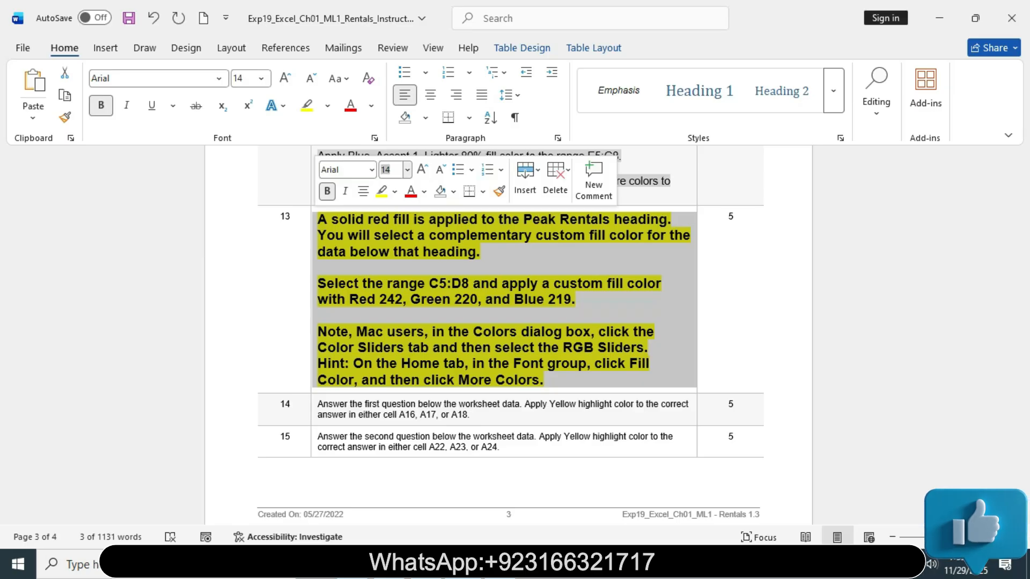
left_click(396, 242)
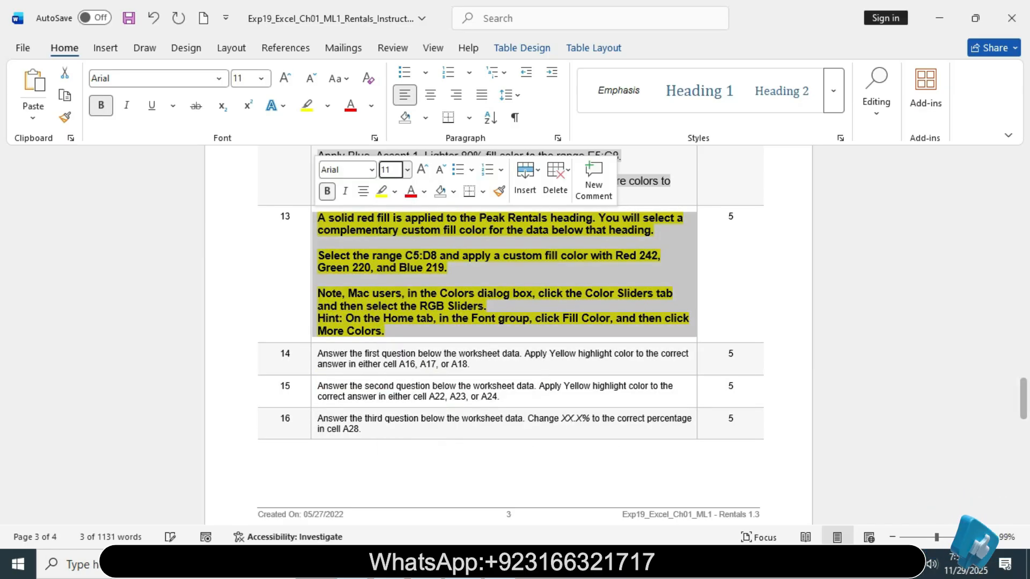
left_click(327, 191)
left_click(395, 191)
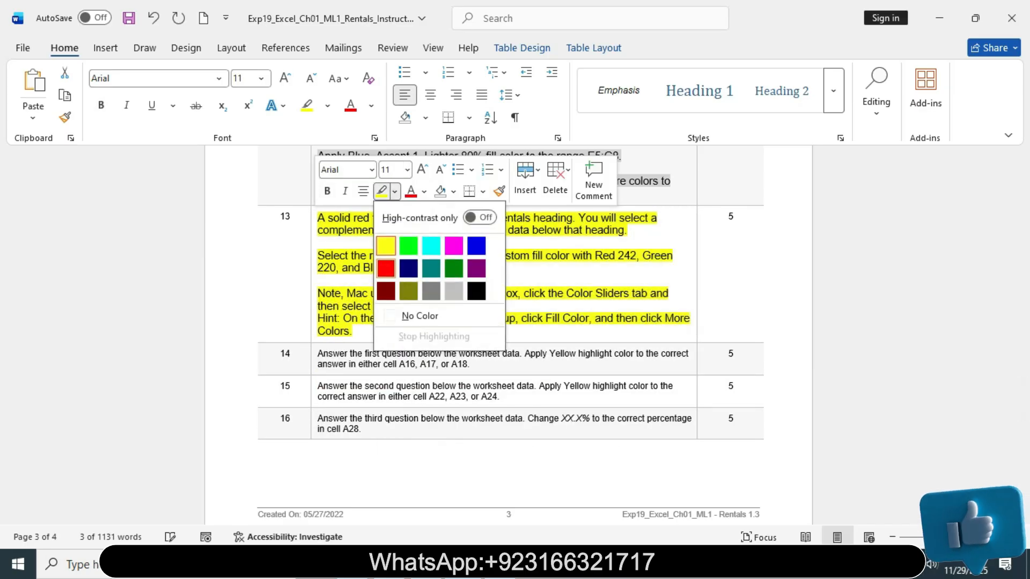
left_click(419, 316)
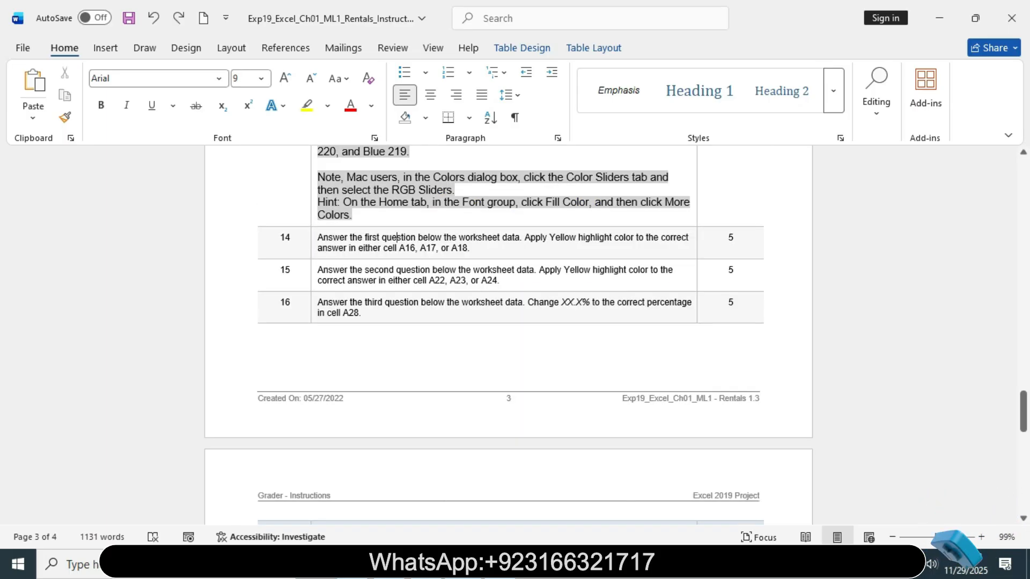
Mark the step 14 instruction text as current with 14 pt size, bold and yellow highlighting
mouse_move(394, 217)
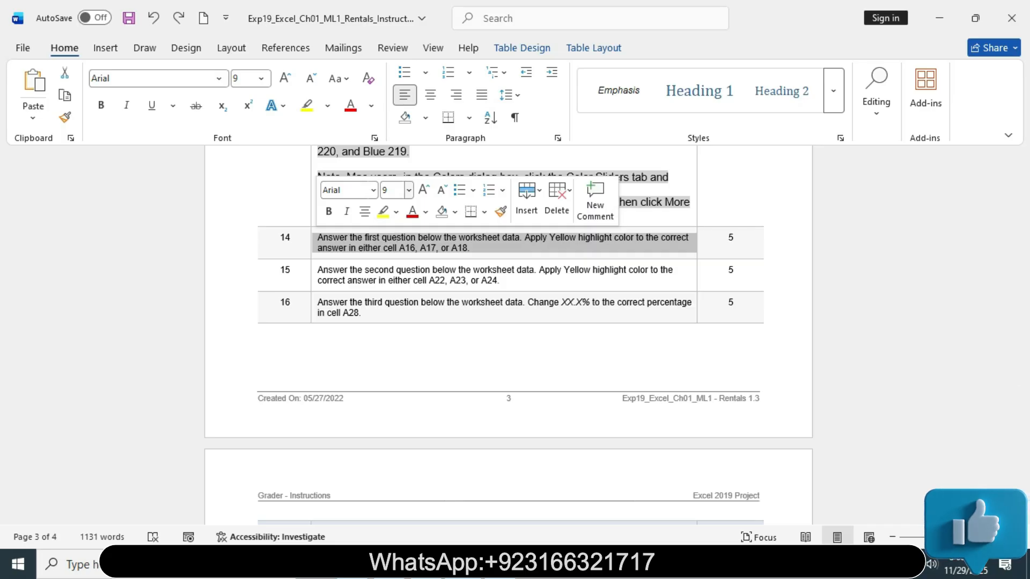
left_click(409, 190)
left_click(394, 296)
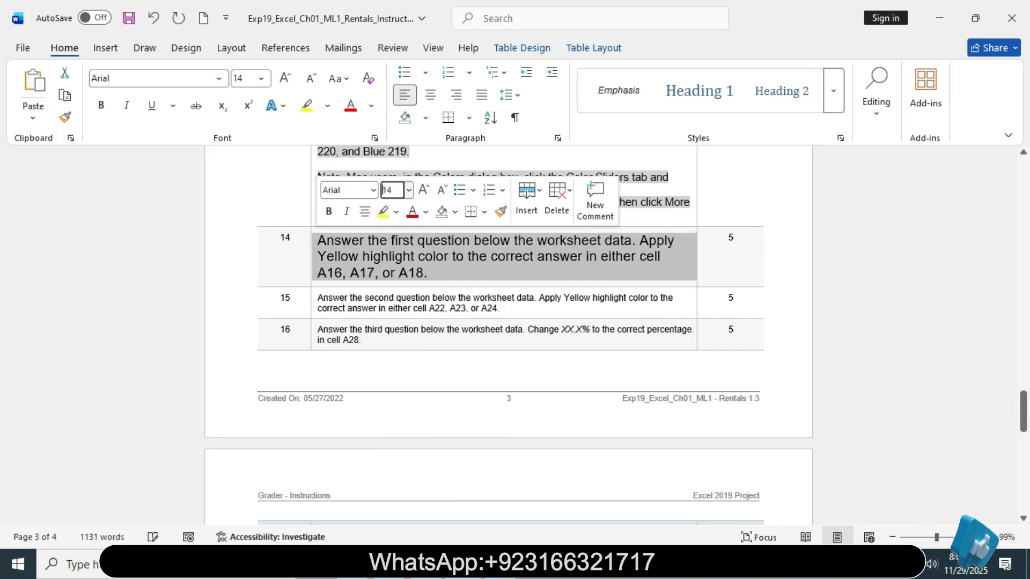
left_click(329, 212)
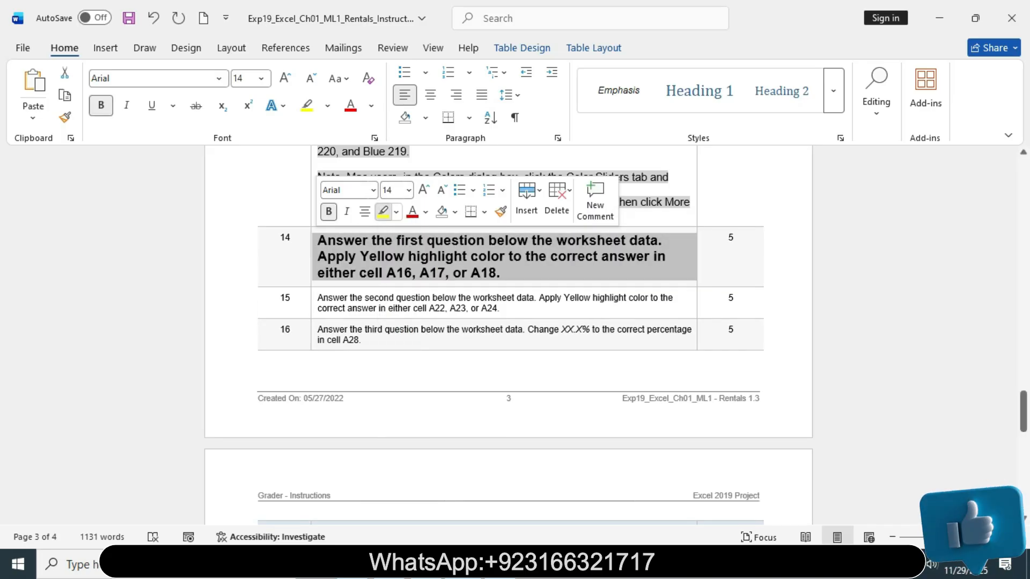
left_click(383, 211)
left_click(397, 273)
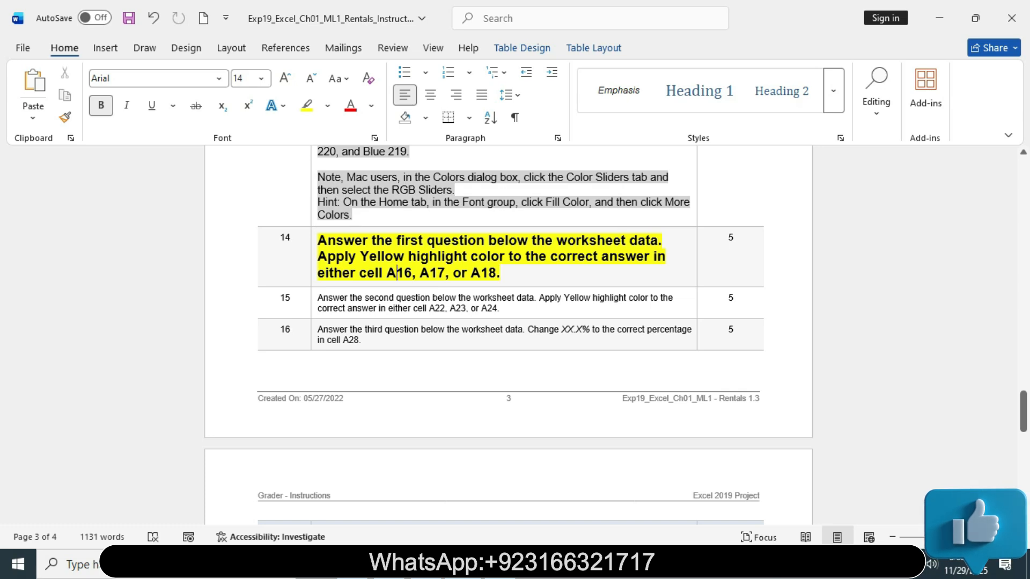
Read the step 14 instruction on answering the first question in A16, A17 or A18, and switch to the Excel worksheet
left_click_drag(318, 240, 498, 273)
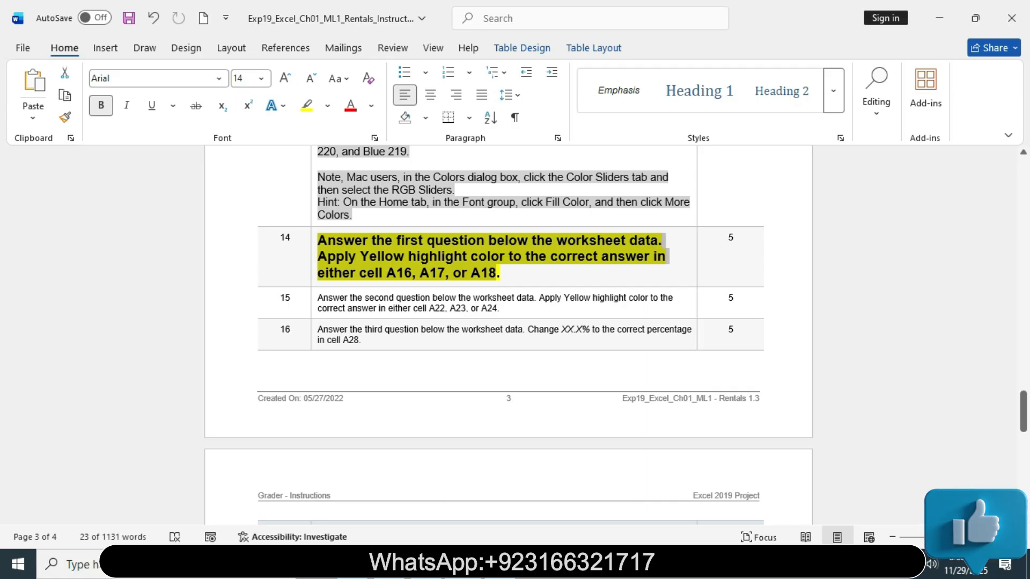
left_click(394, 257)
left_click_drag(317, 240, 662, 240)
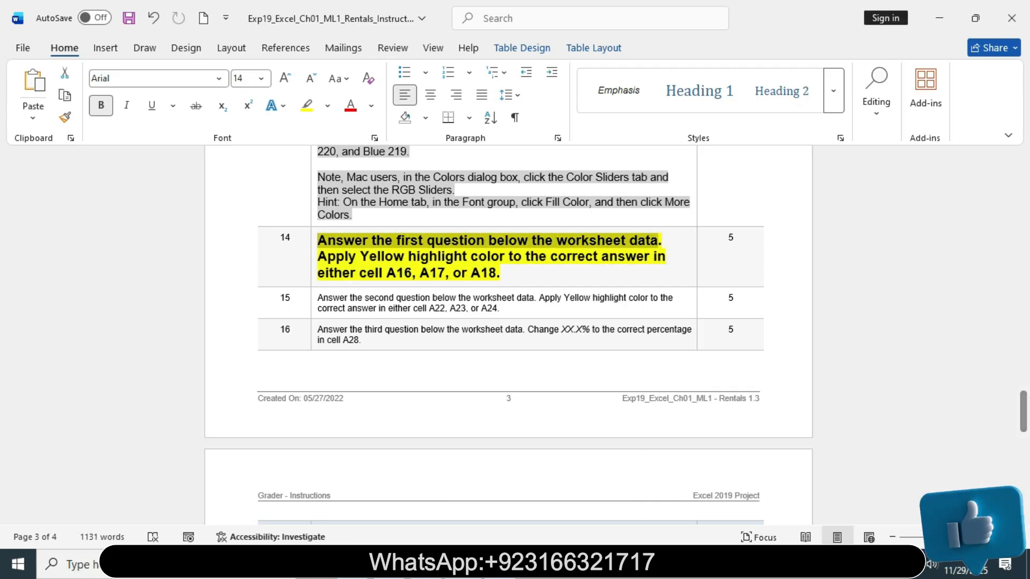
key("alt+Tab")
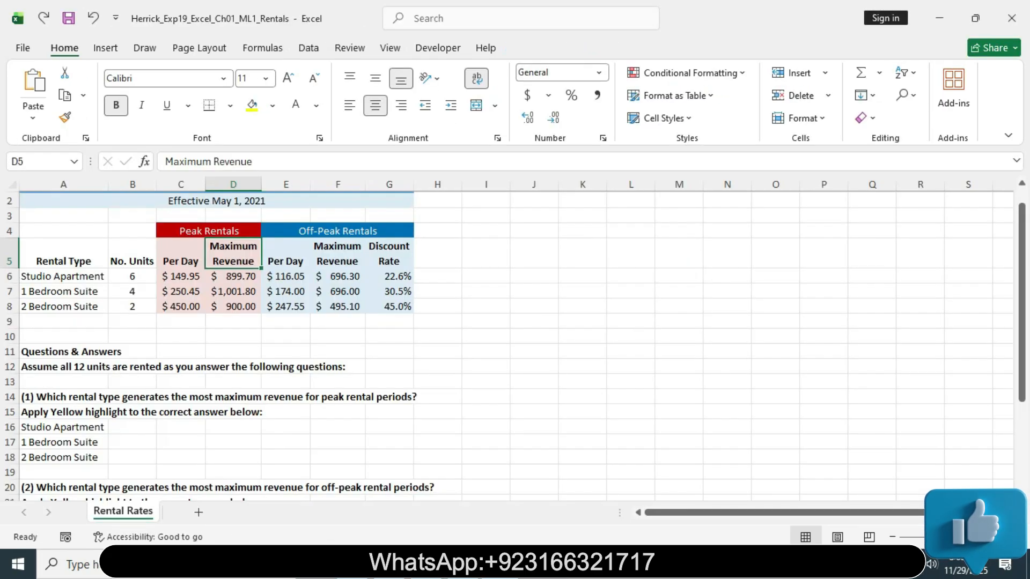